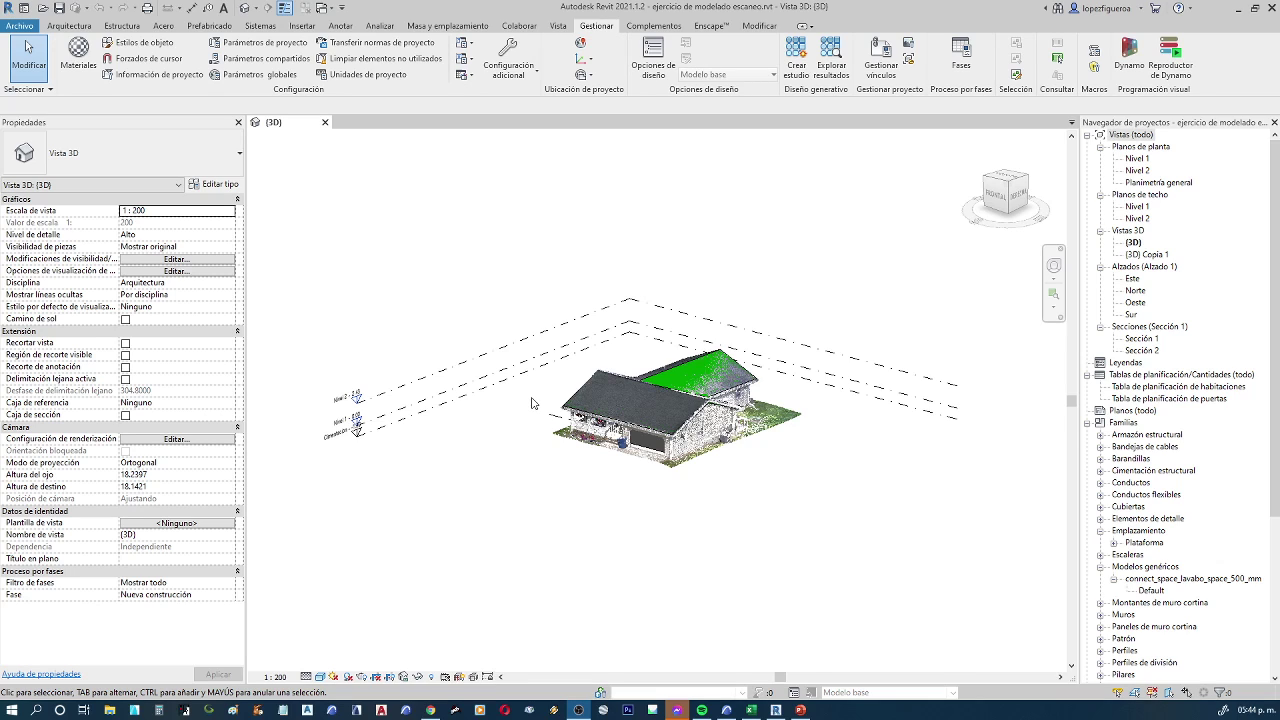
# Bring Revit forward and pan and zoom the 3D view closer on the point-cloud house
pyautogui.click(560, 452)
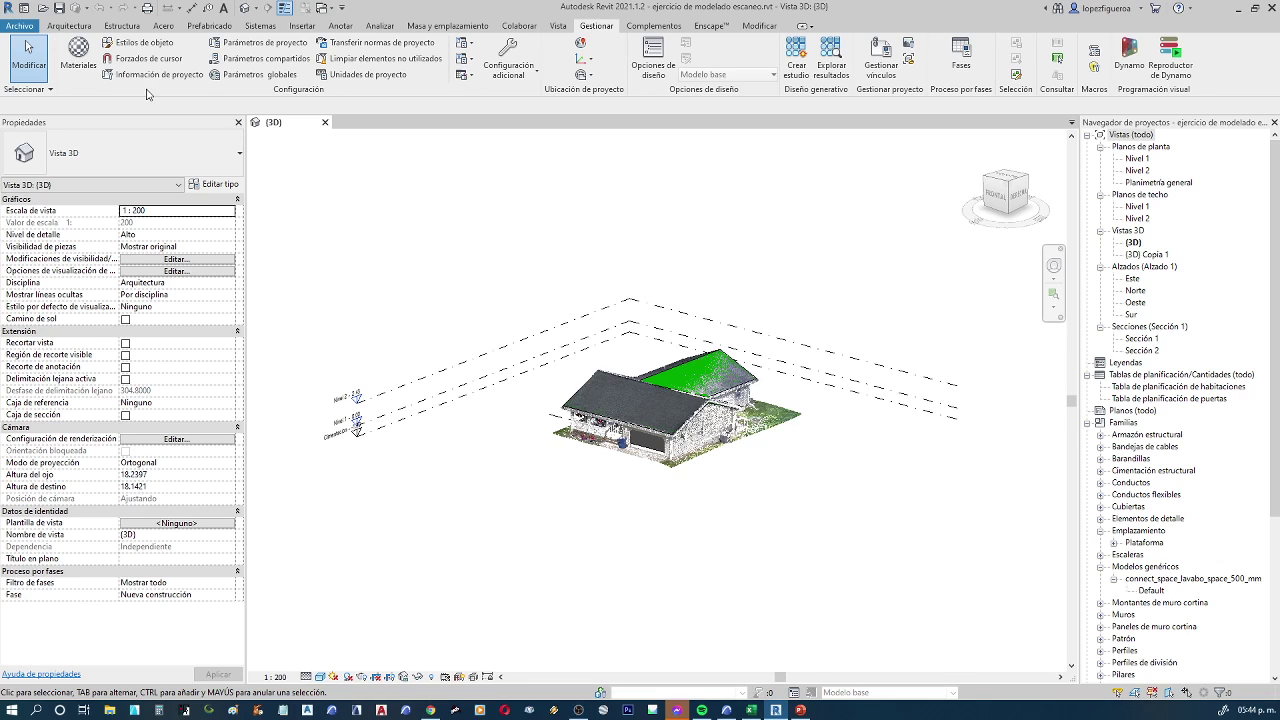
pyautogui.click(57, 26)
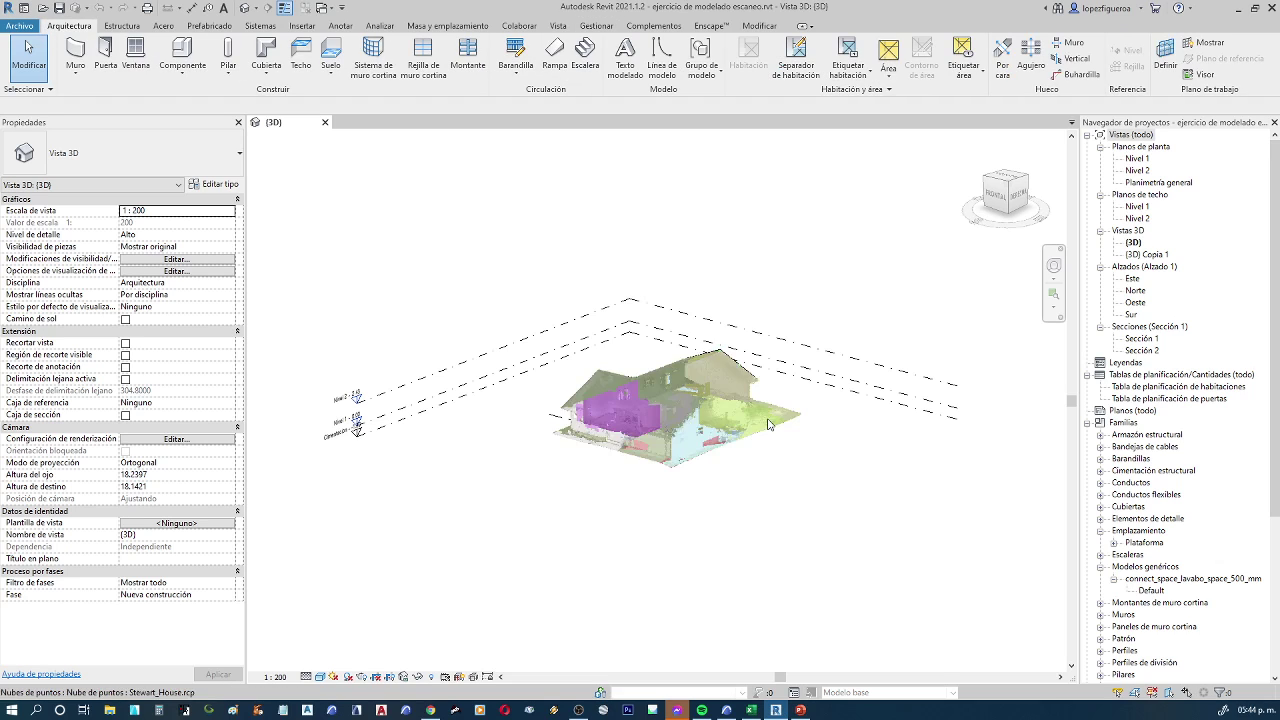
pyautogui.moveTo(737, 508); pyautogui.dragTo(669, 520, button='middle')
pyautogui.scroll(4, 558, 420)
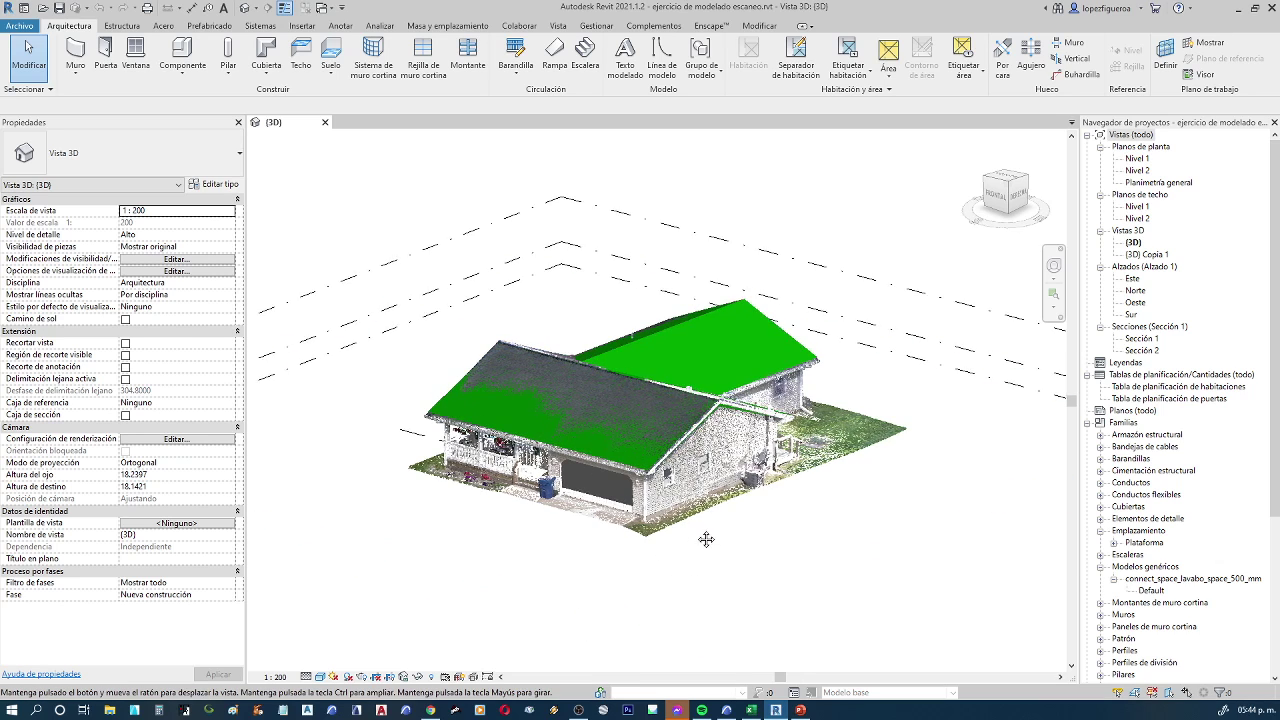
pyautogui.moveTo(705, 535); pyautogui.dragTo(649, 530, button='middle')
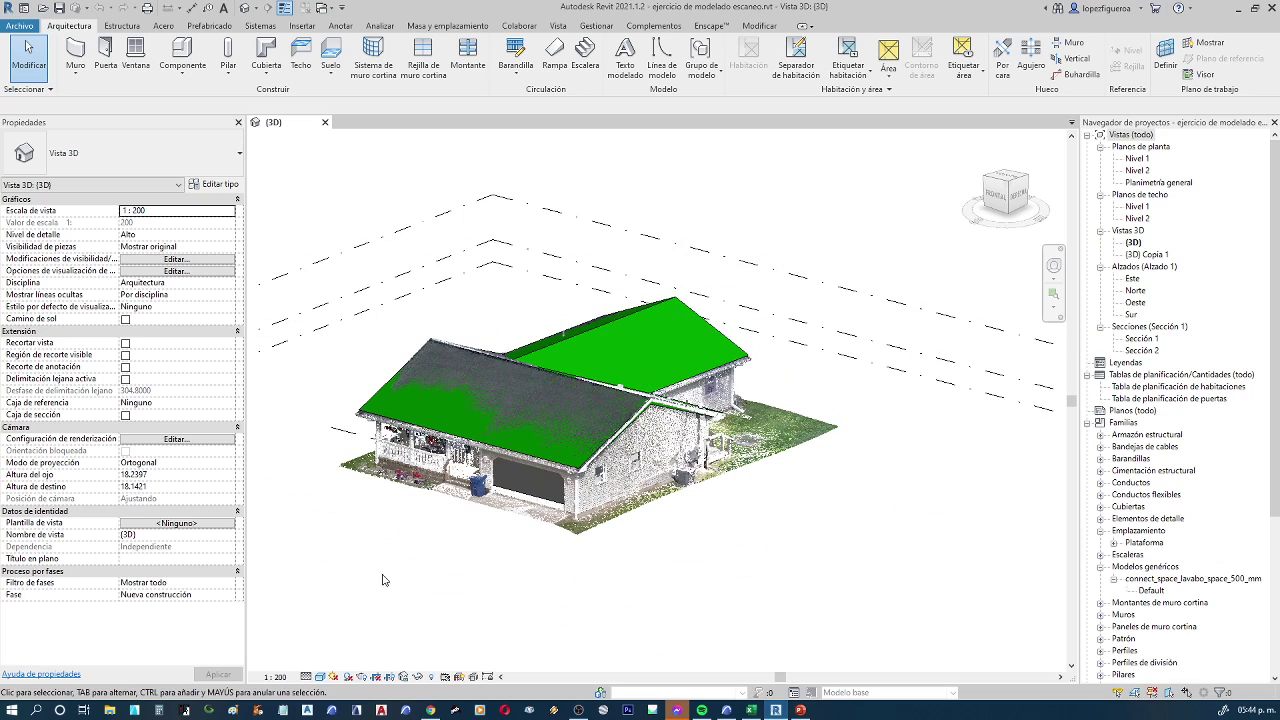
pyautogui.click(596, 26)
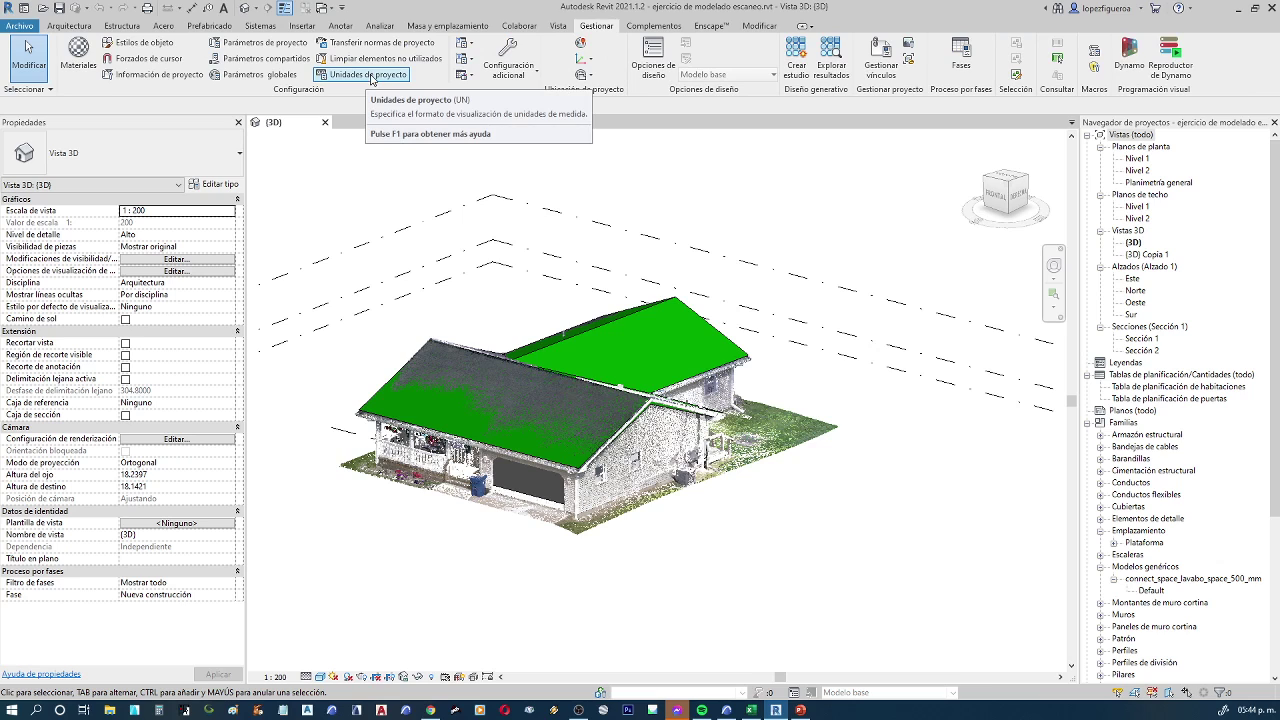
pyautogui.click(368, 75)
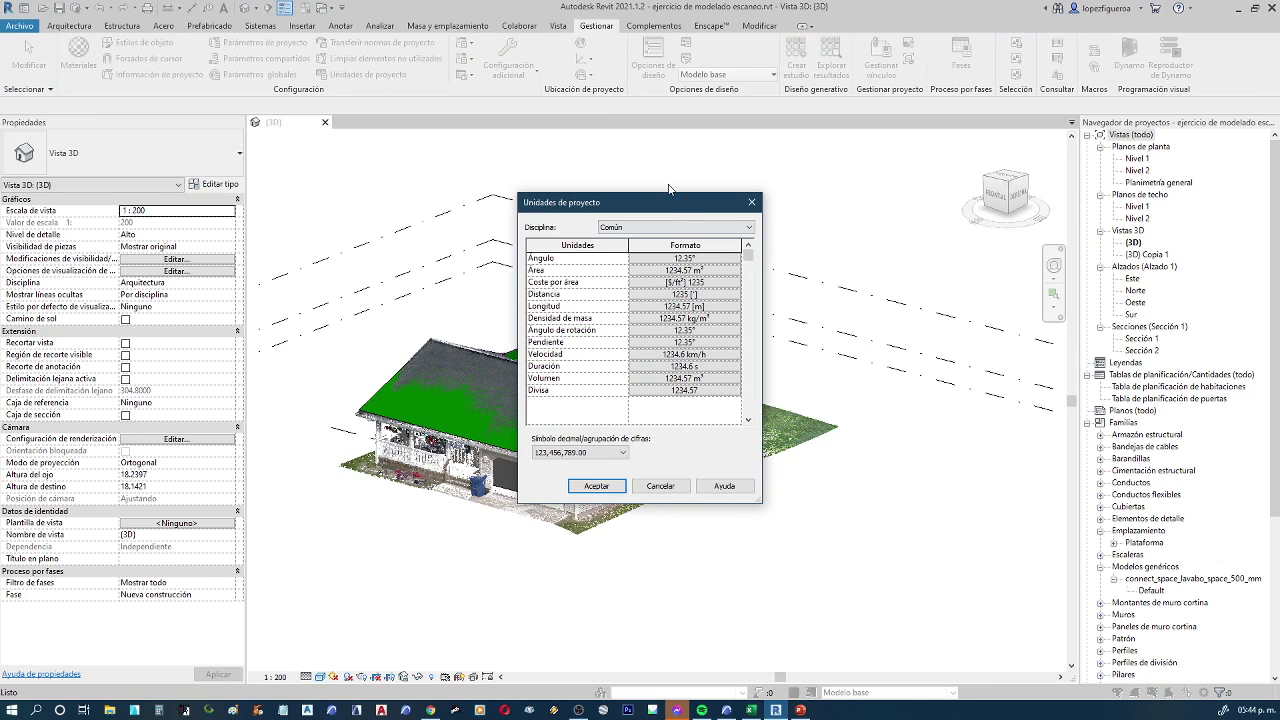
pyautogui.click(673, 488)
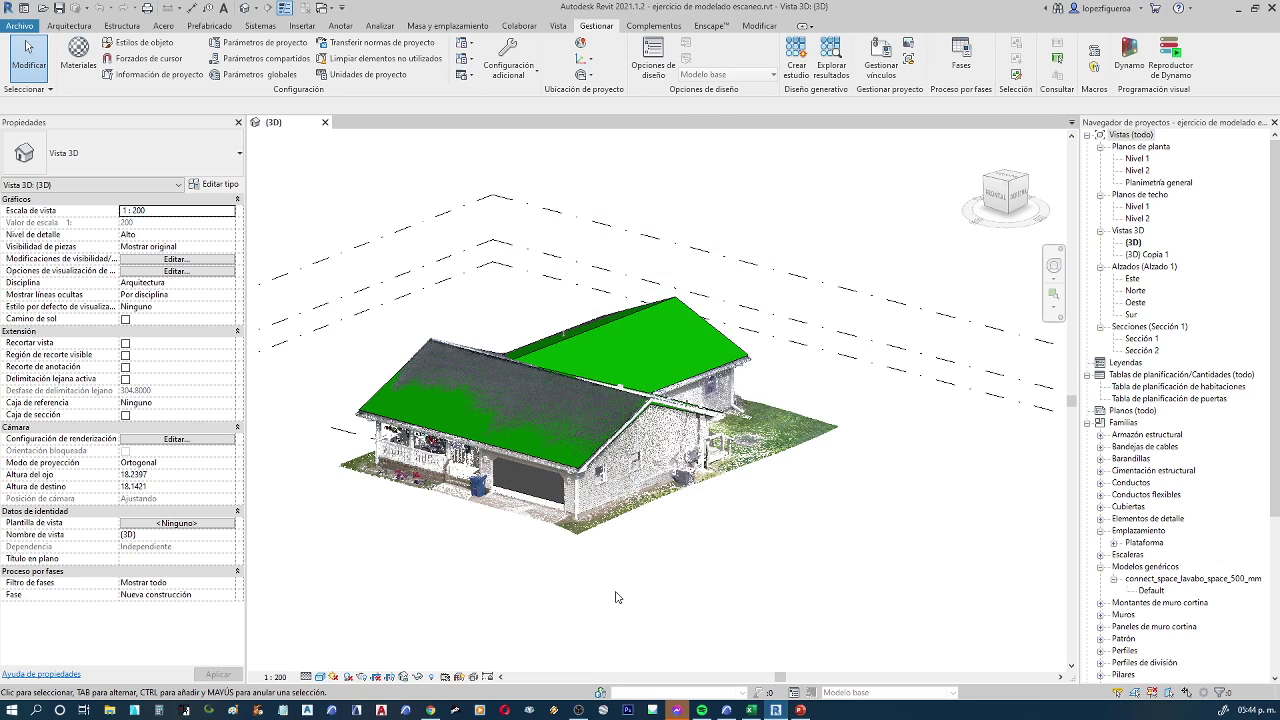
pyautogui.press('u')
pyautogui.press('n')
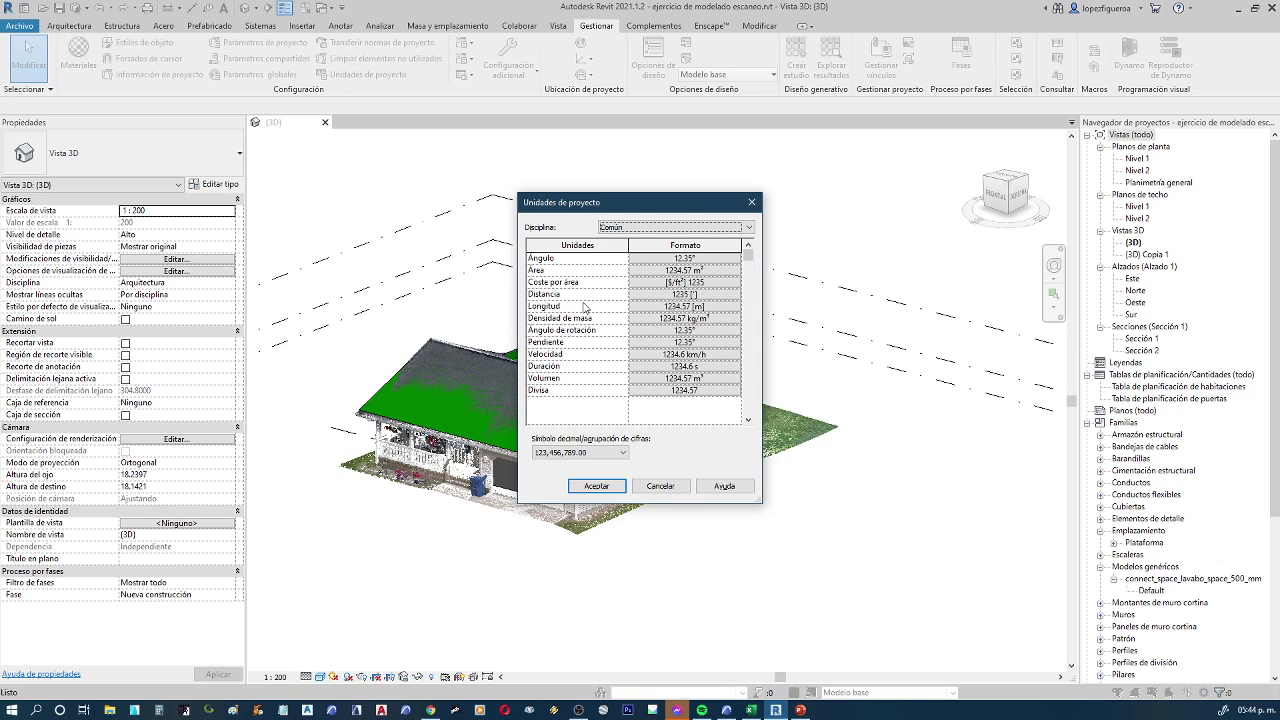
pyautogui.click(585, 311)
pyautogui.click(700, 308)
pyautogui.click(688, 283)
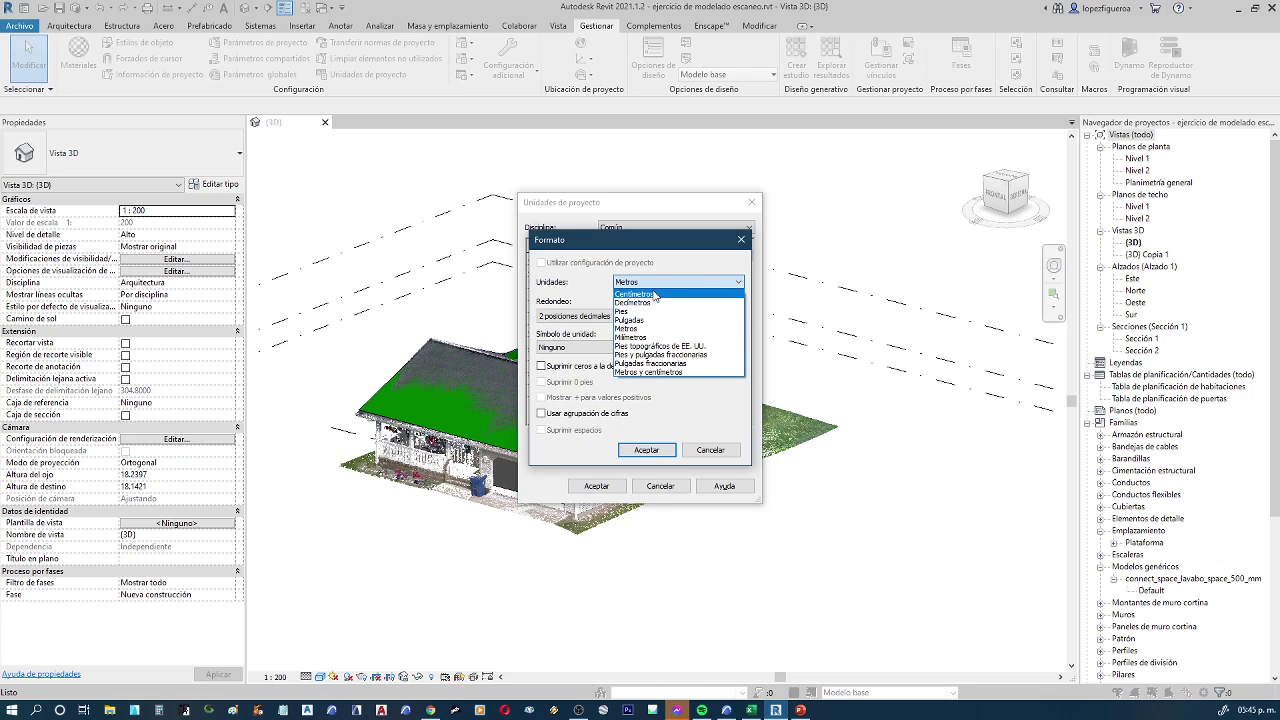
pyautogui.click(640, 338)
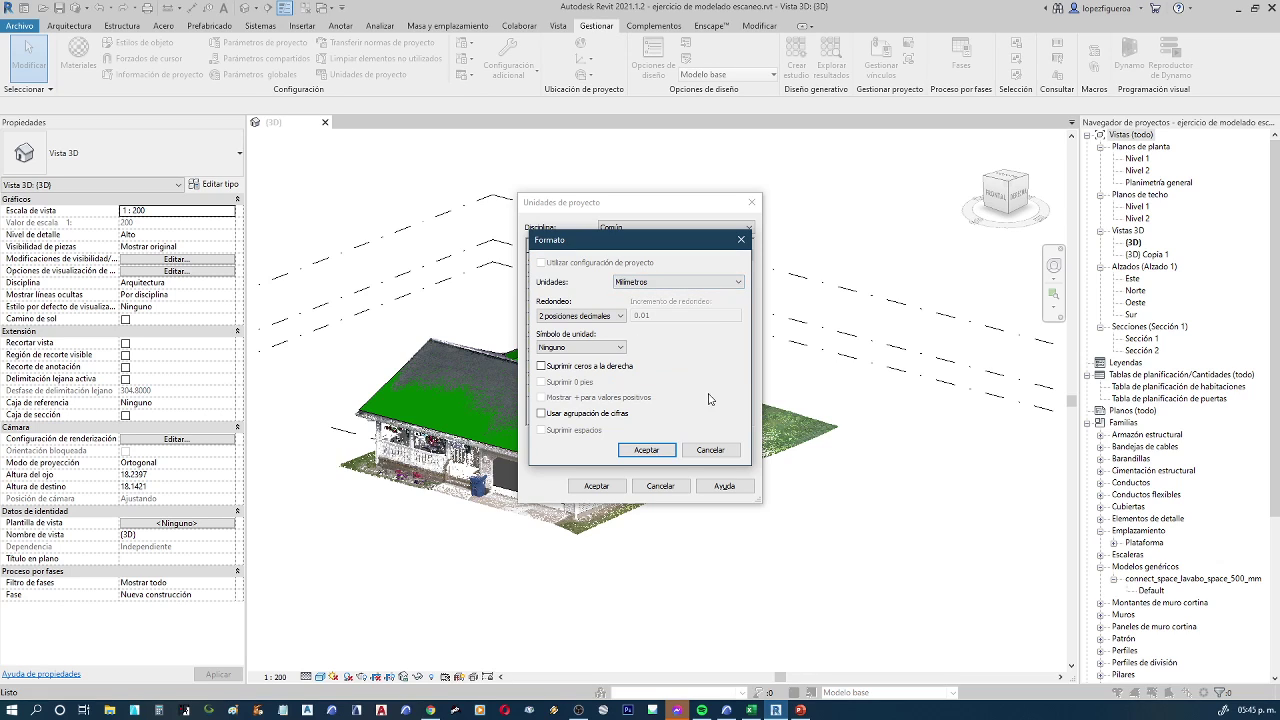
pyautogui.click(670, 284)
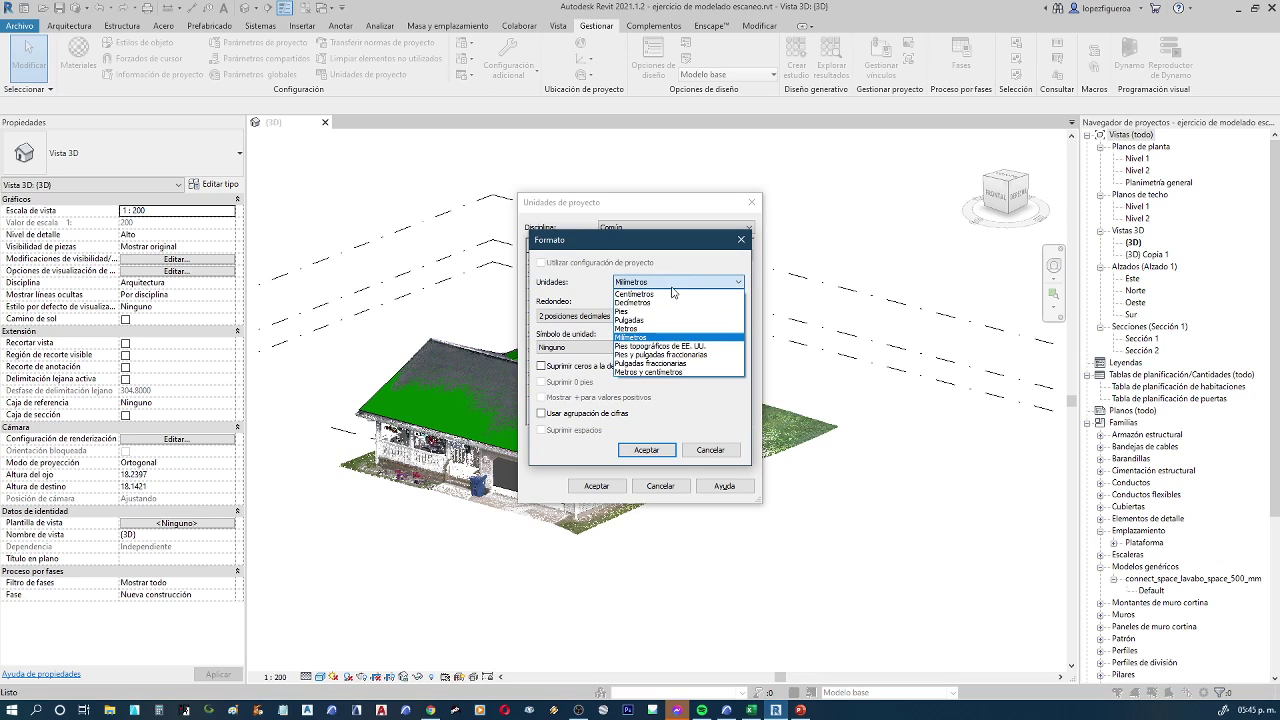
pyautogui.click(638, 328)
pyautogui.click(604, 316)
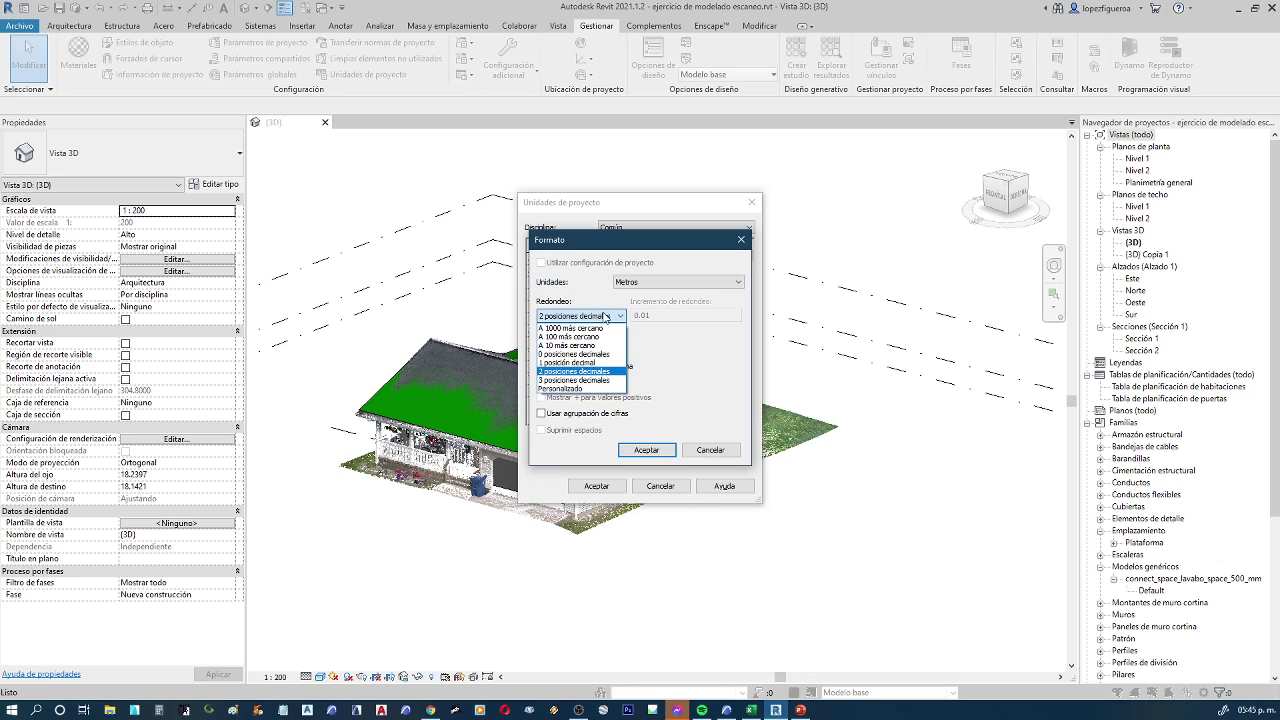
pyautogui.click(606, 317)
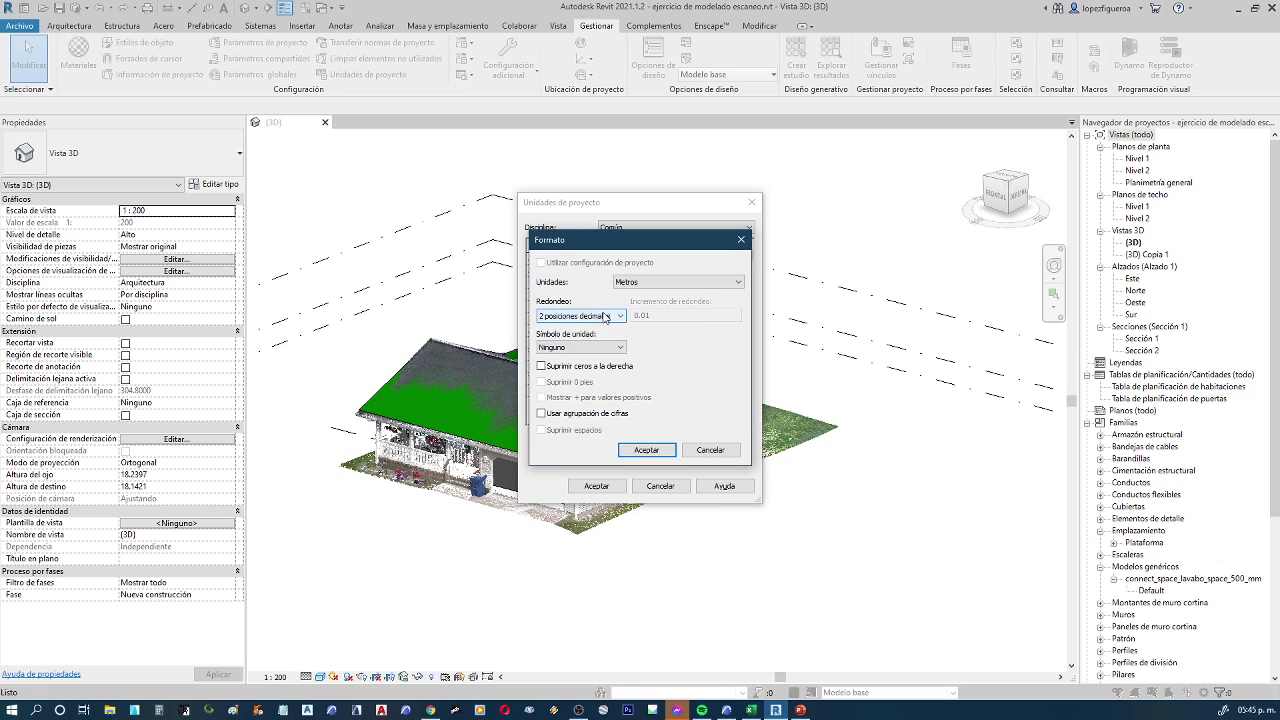
pyautogui.click(606, 317)
pyautogui.click(546, 374)
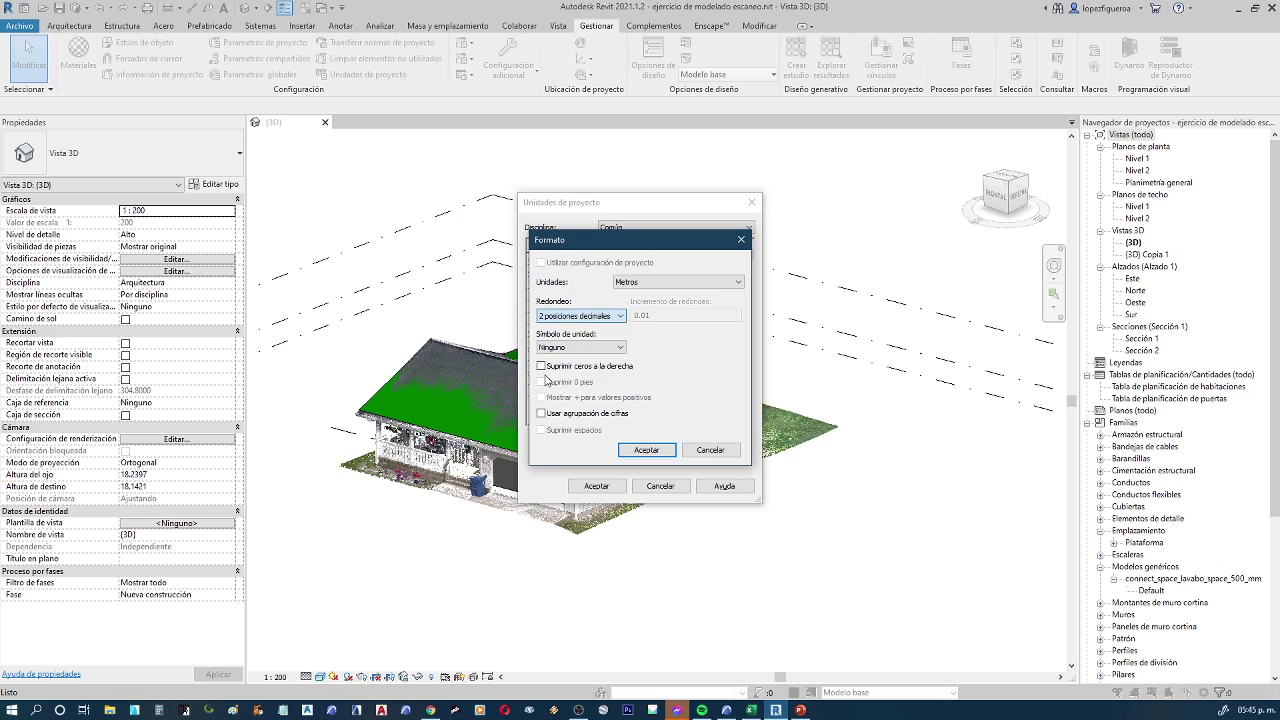
pyautogui.click(648, 450)
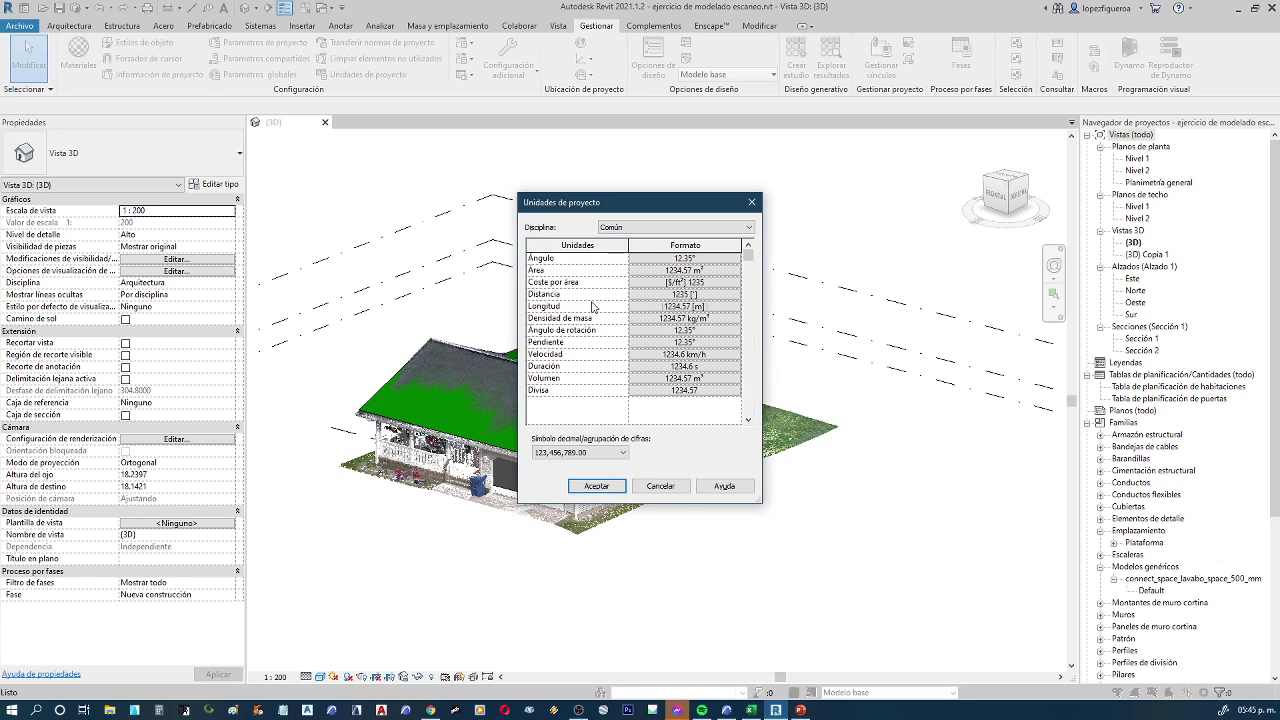
pyautogui.click(596, 490)
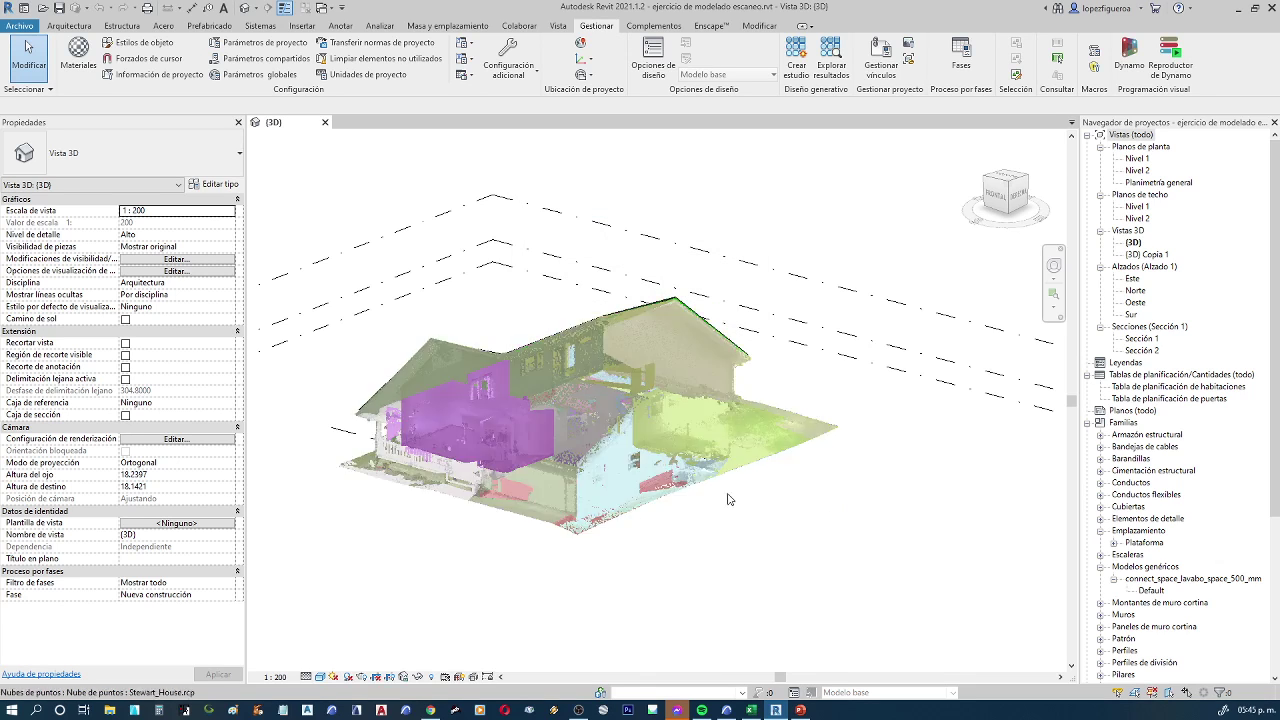
# Open the Nivel 1 floor plan, then Nivel 2, and zoom and pan Nivel 2 into view
pyautogui.doubleClick(1140, 158)
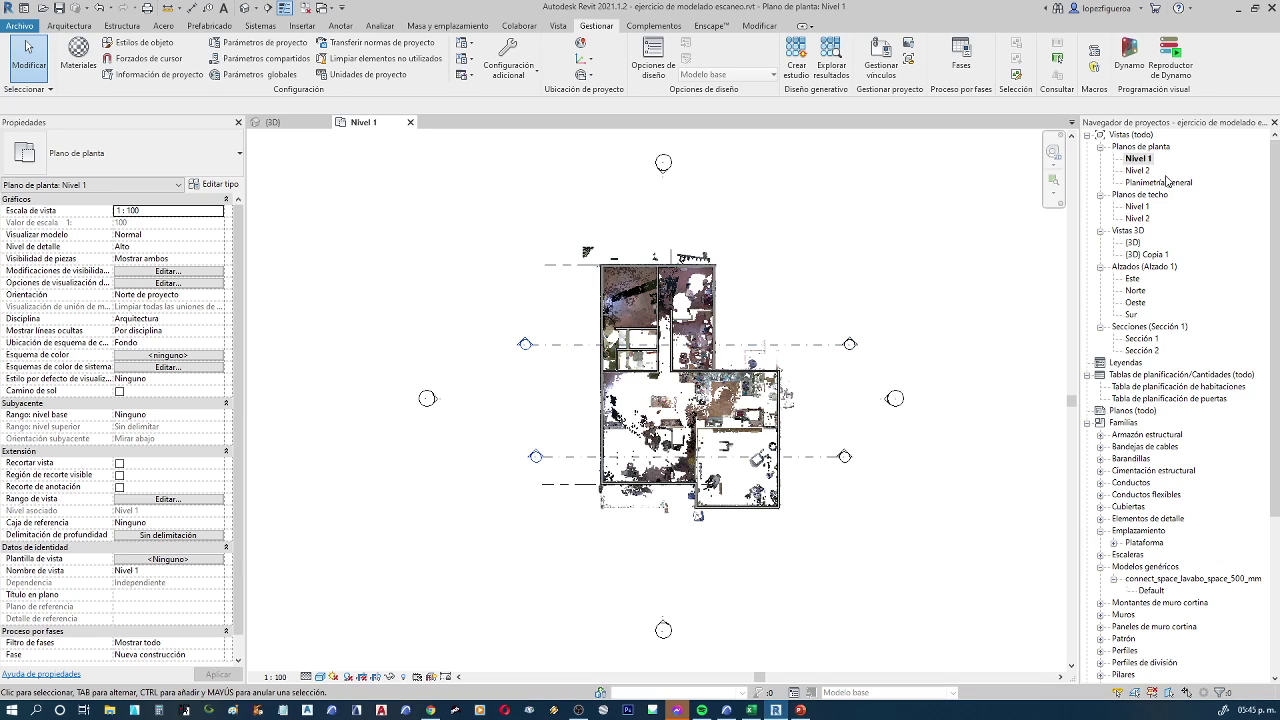
pyautogui.doubleClick(1157, 172)
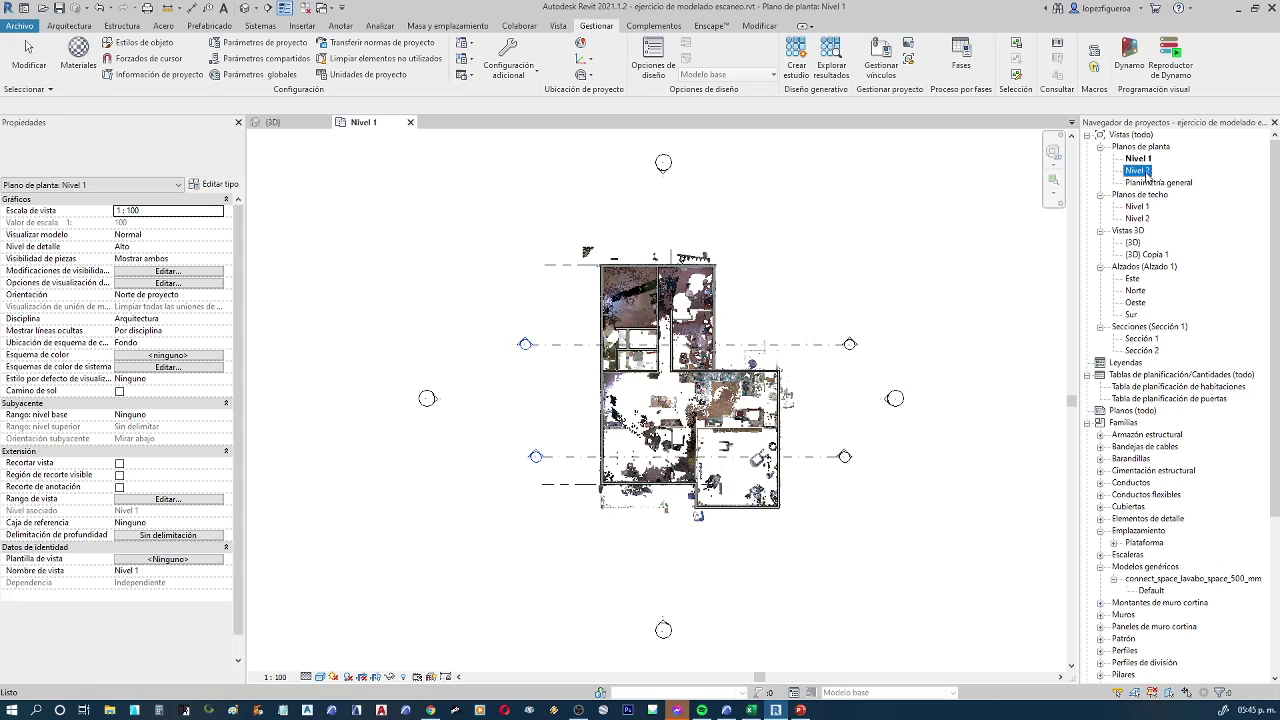
pyautogui.scroll(1, 900, 280)
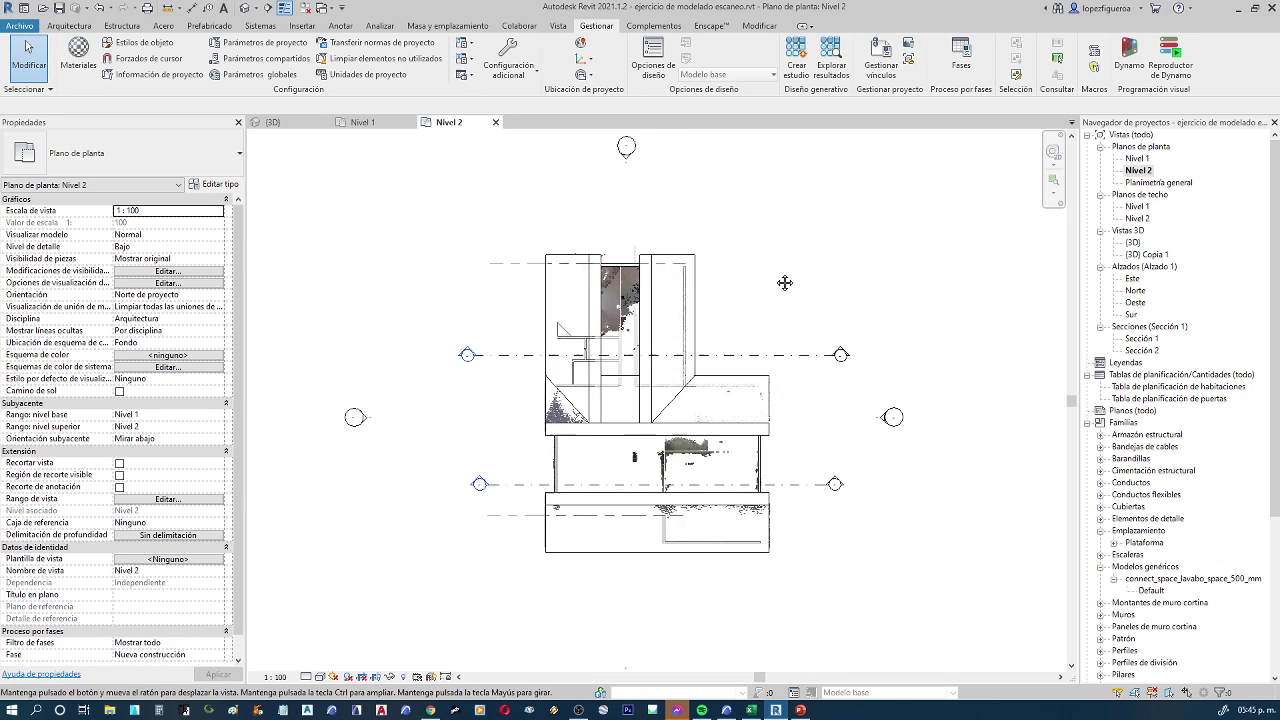
pyautogui.moveTo(863, 280); pyautogui.dragTo(812, 284, button='middle')
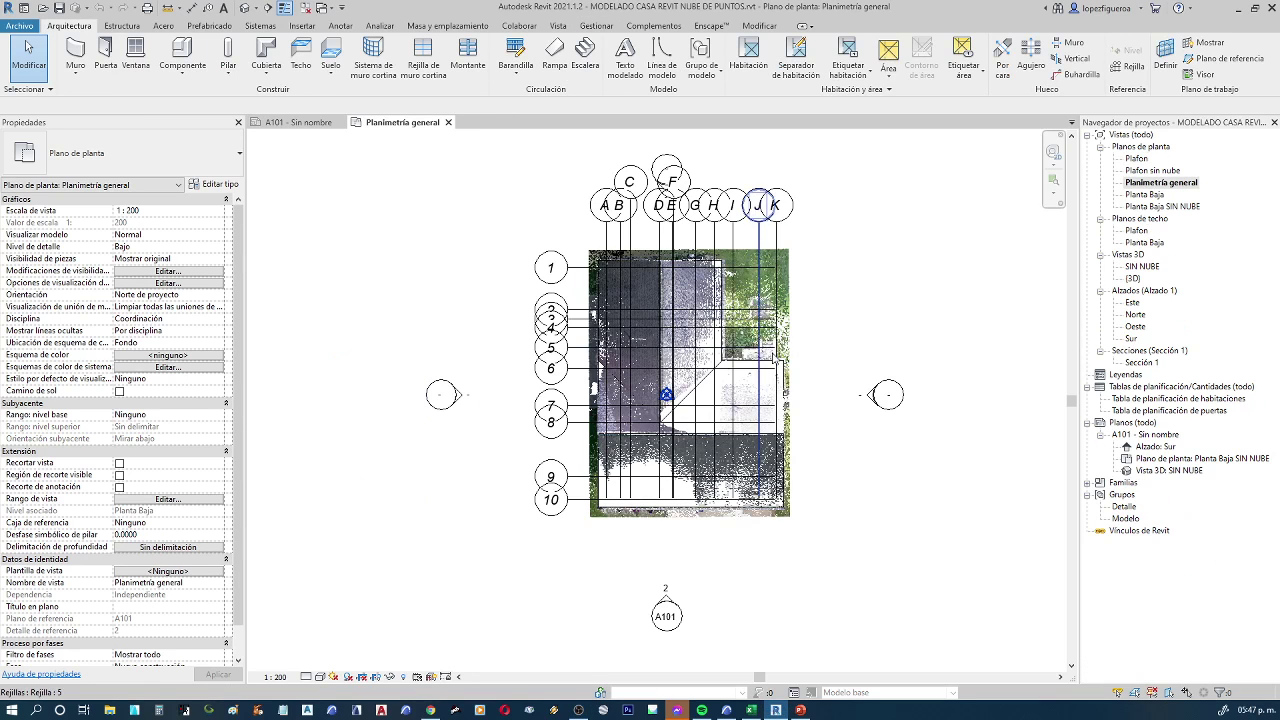
# Open Planta Baja SIN NUBE, inspect its top metre dimension string, then call up Project Units with UN
pyautogui.moveTo(900, 360); pyautogui.dragTo(825, 370, button='middle')
pyautogui.click(1165, 207)
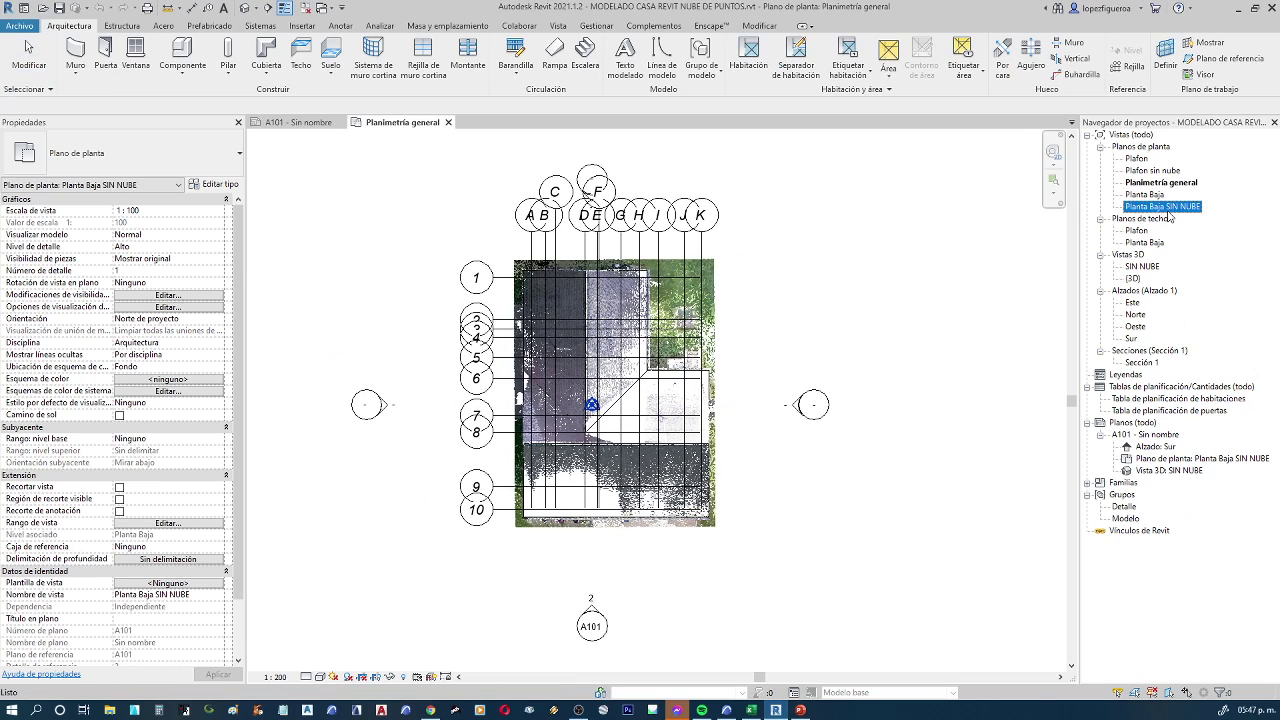
pyautogui.doubleClick(1165, 207)
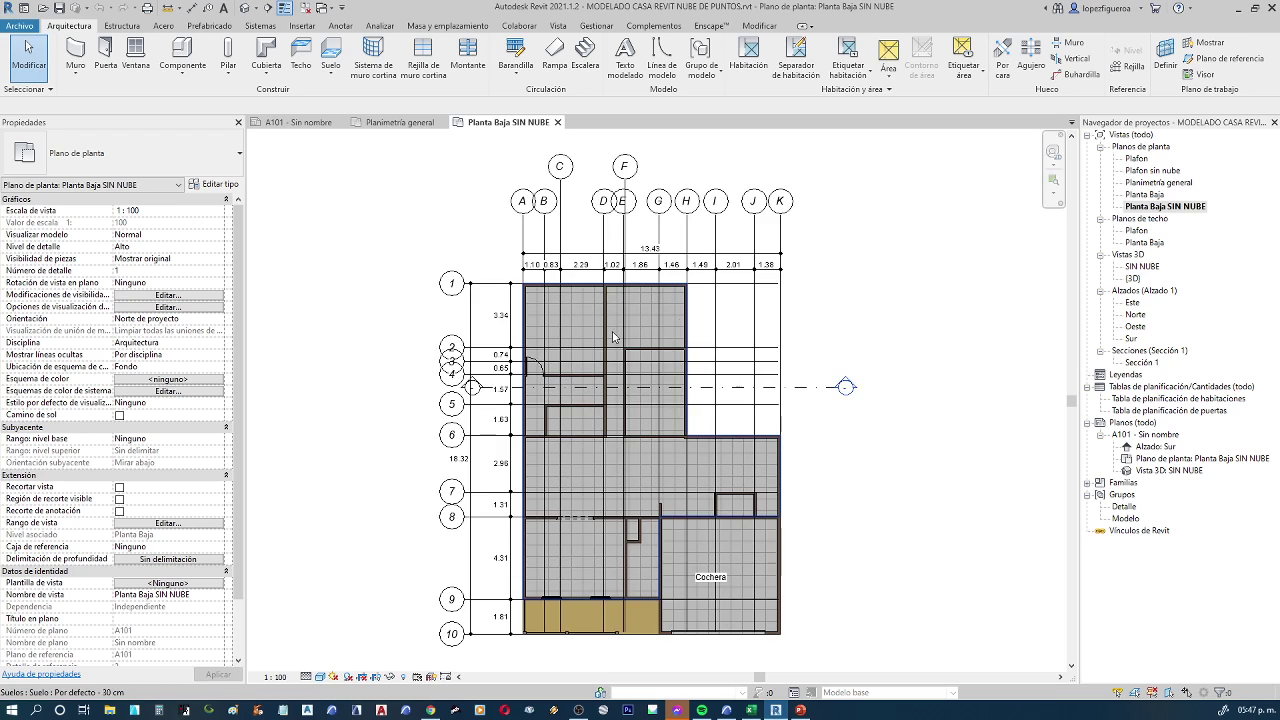
pyautogui.scroll(2, 600, 281)
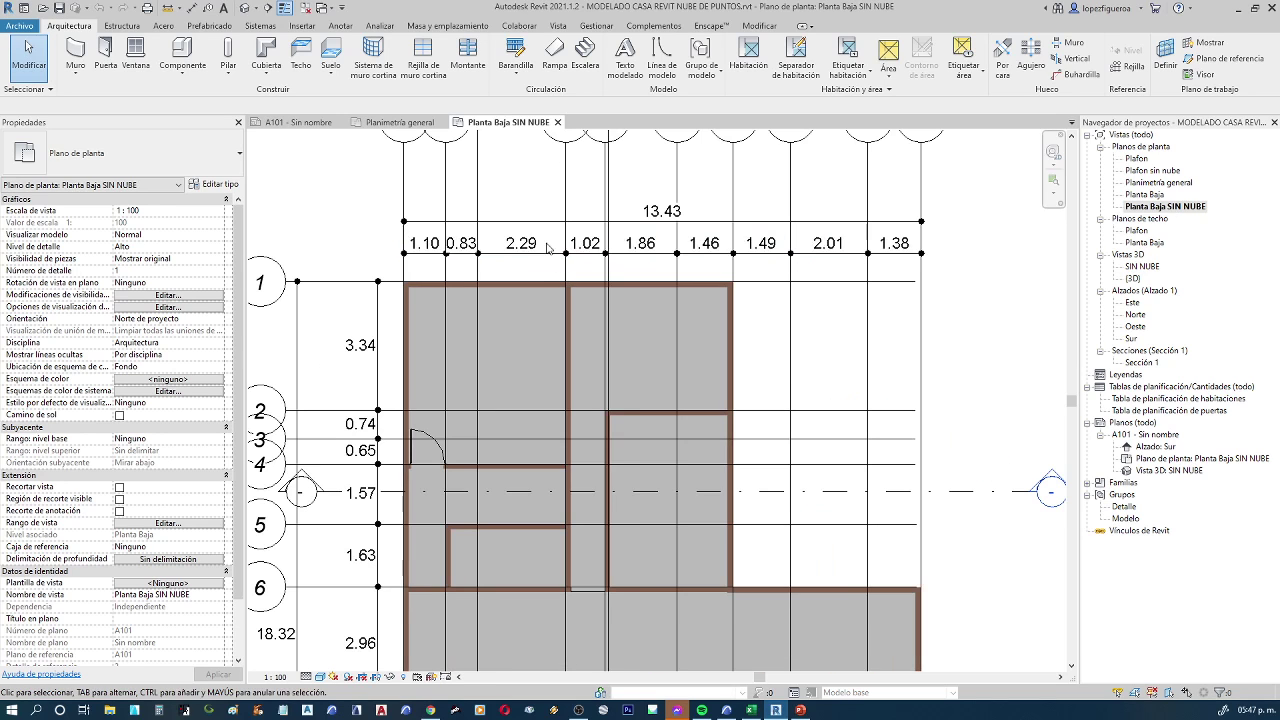
pyautogui.click(550, 253)
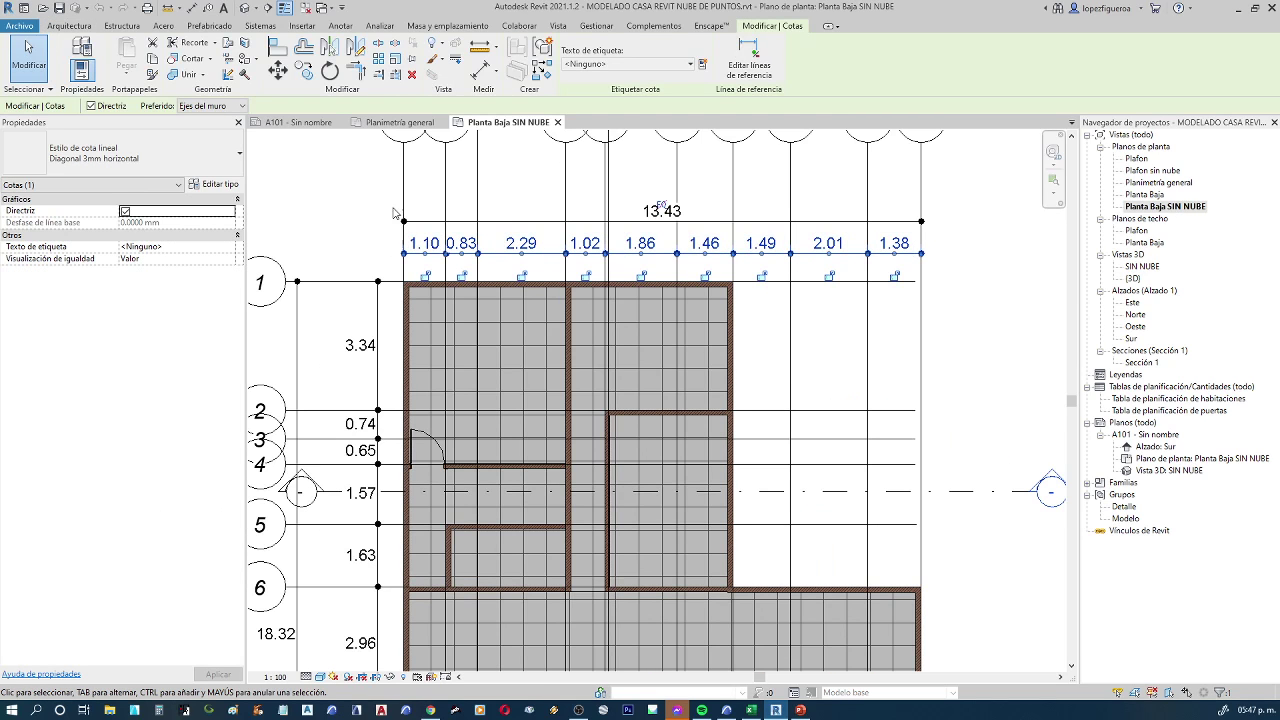
pyautogui.click(363, 220)
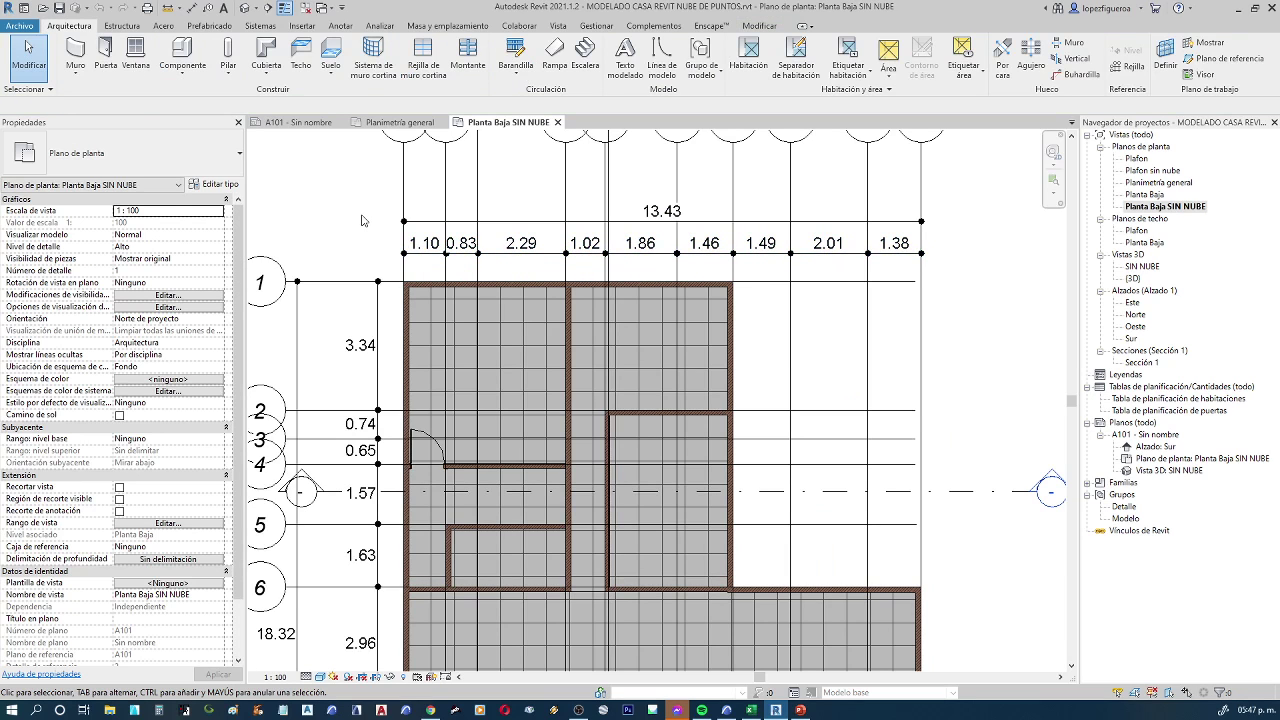
pyautogui.press('u')
pyautogui.press('n')
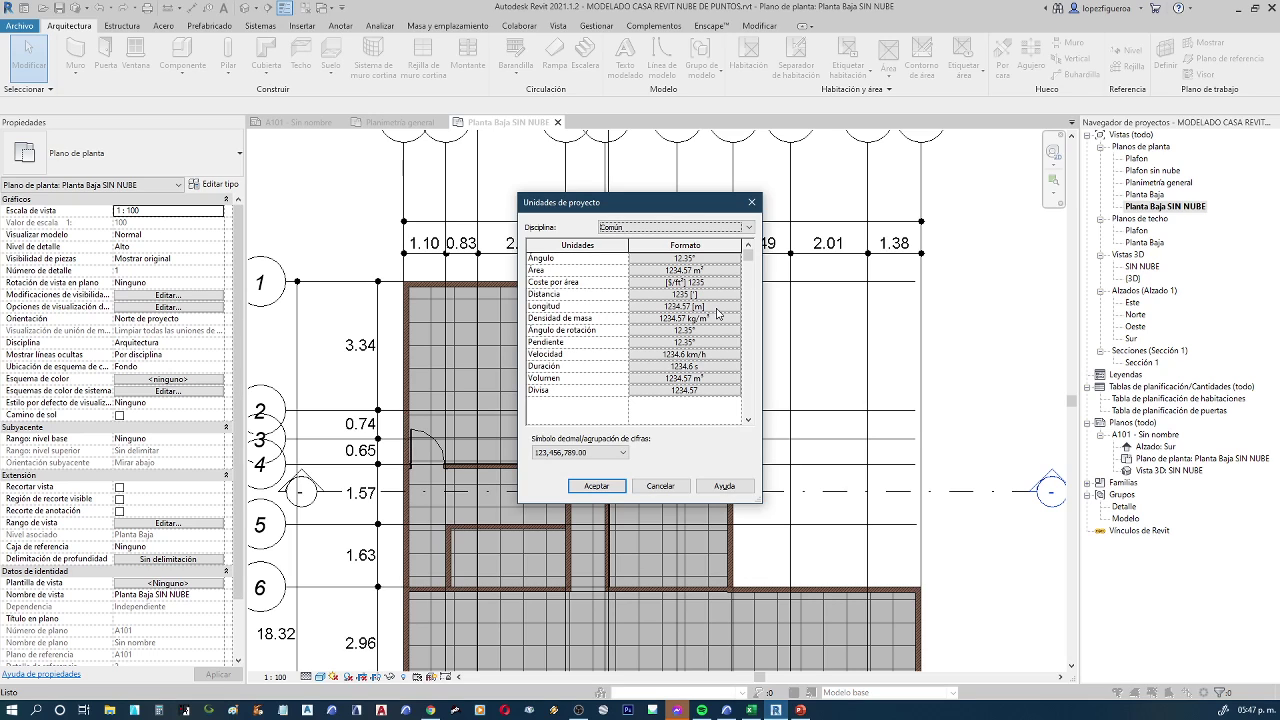
# Set the project Length format to Centímetros so plan dimensions display in centimetres
pyautogui.click(718, 308)
pyautogui.click(668, 284)
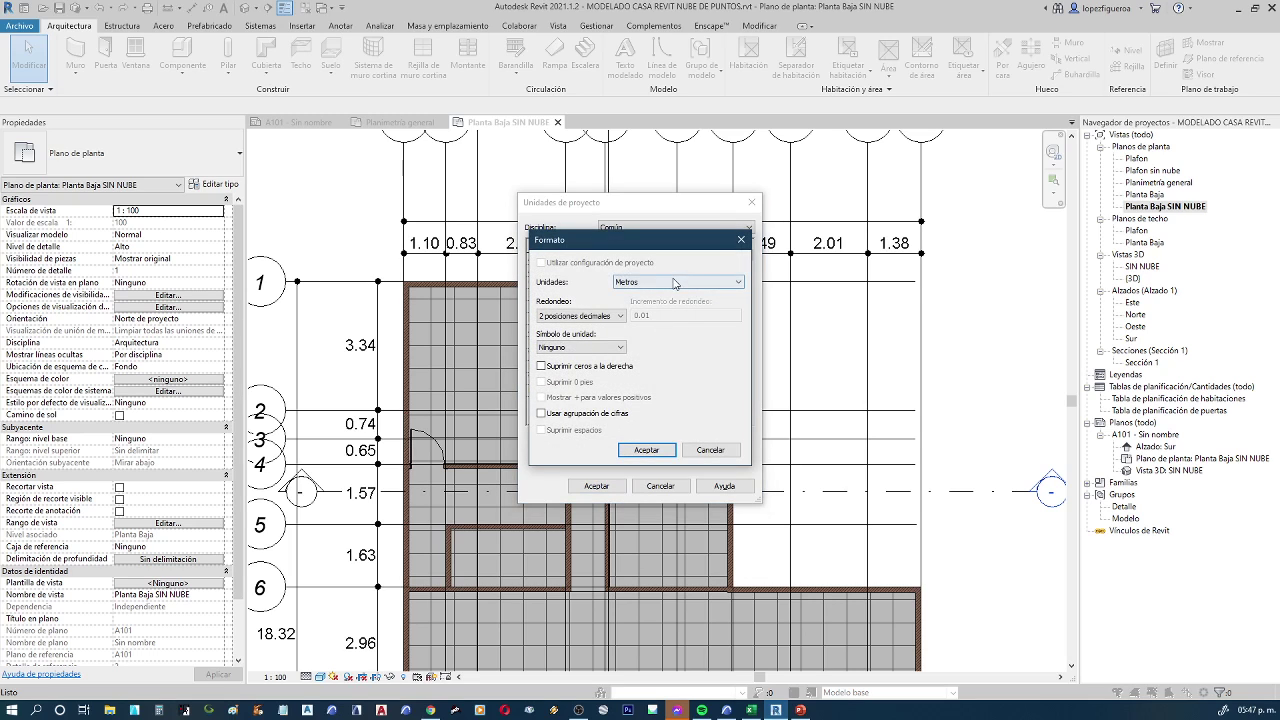
pyautogui.click(655, 294)
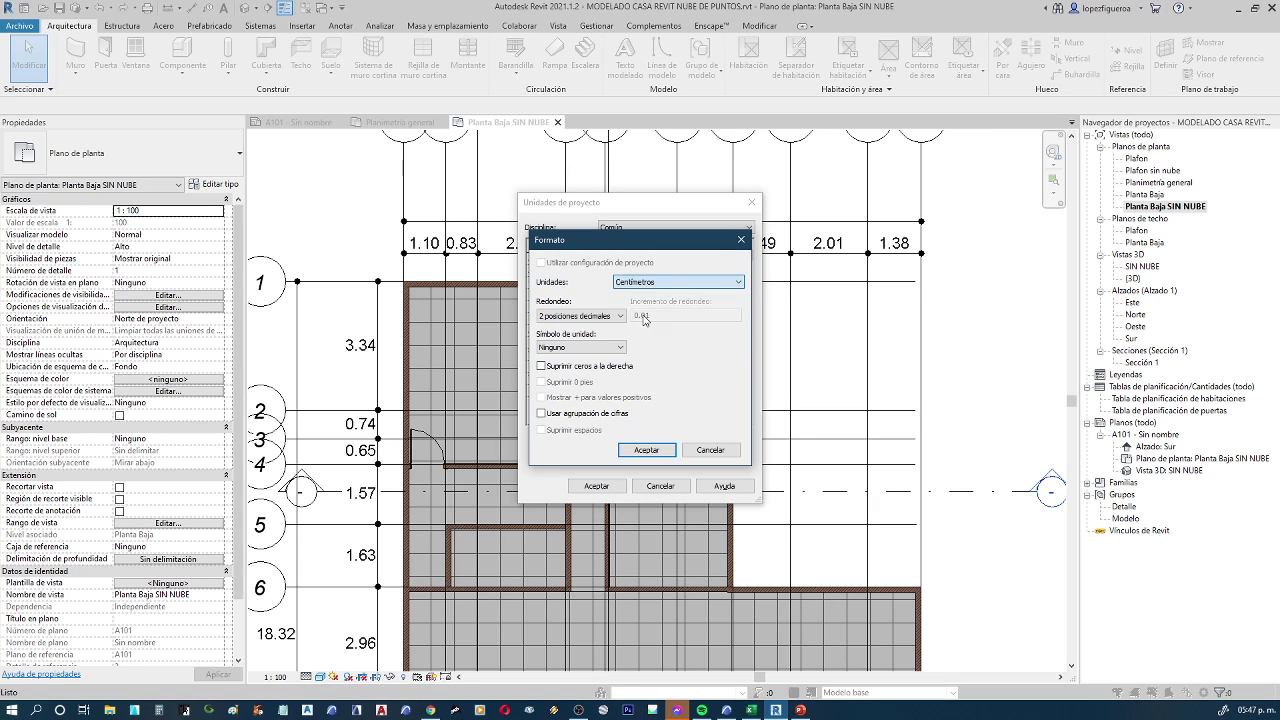
pyautogui.click(646, 451)
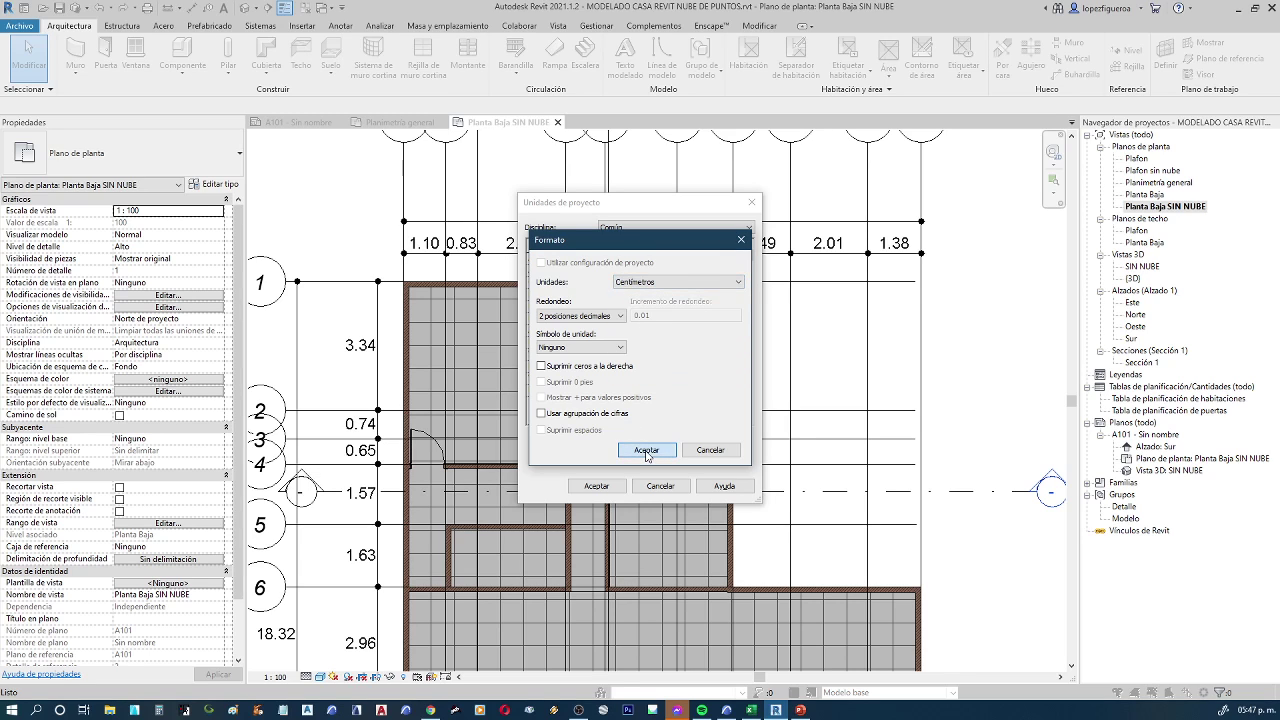
pyautogui.click(597, 486)
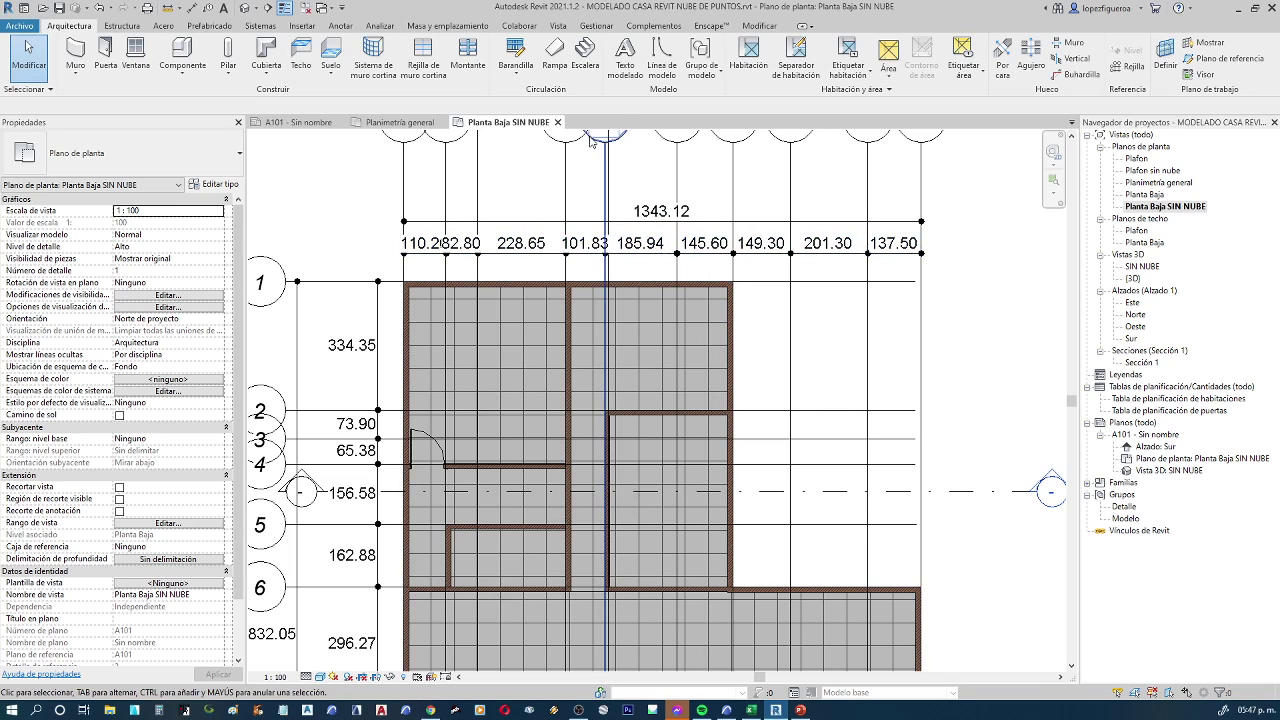
# Reopen Project Units and set Length back to Metros, so dimensions read 13.43 and 3.34
pyautogui.press('n')
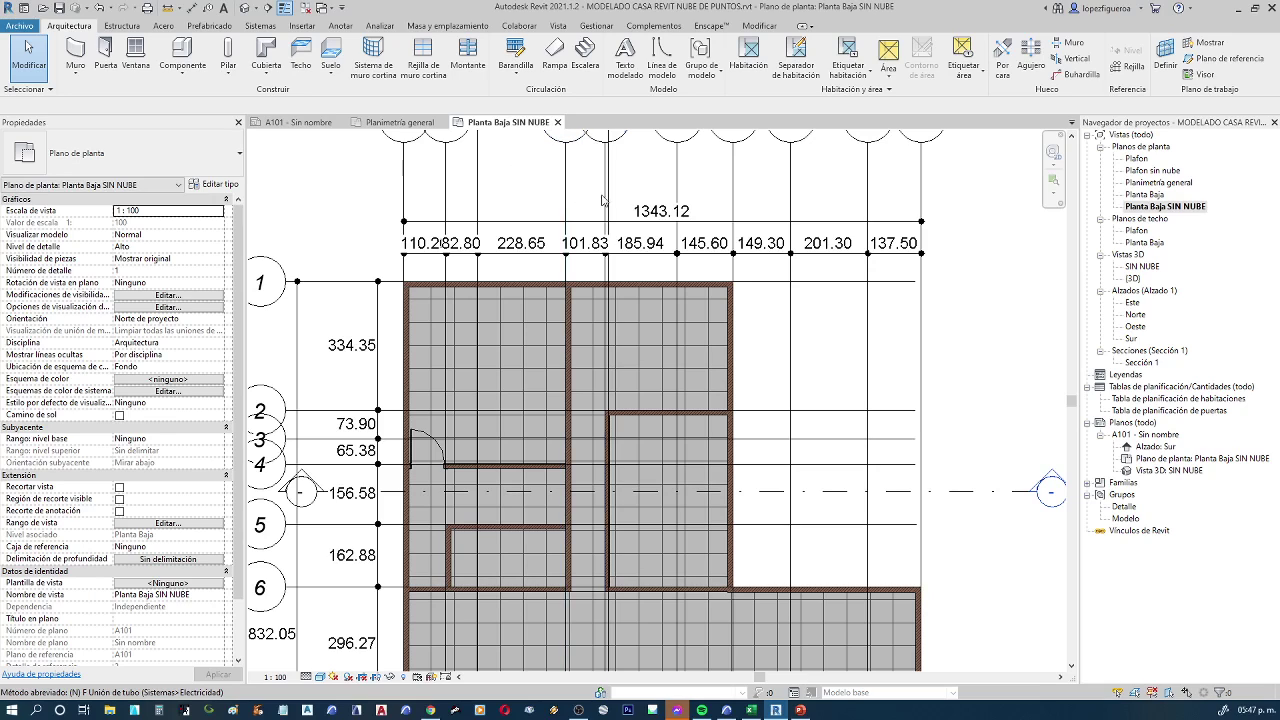
pyautogui.press('u')
pyautogui.press('n')
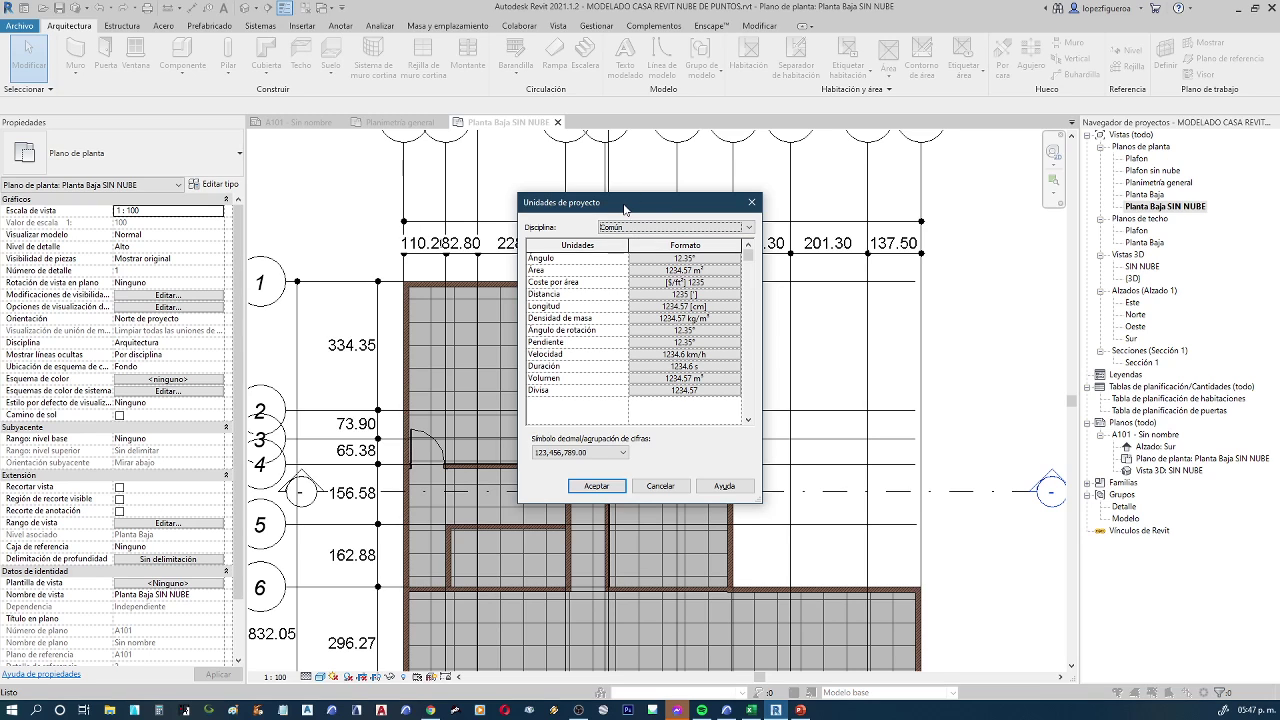
pyautogui.click(704, 307)
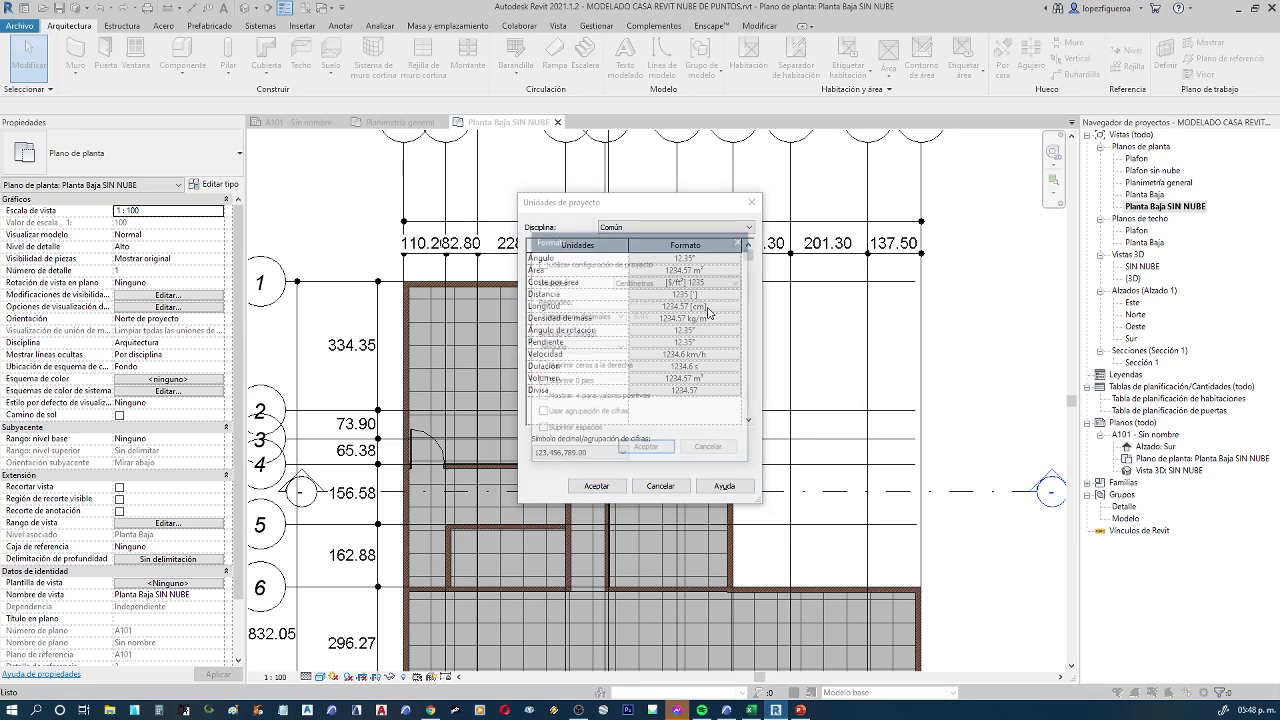
pyautogui.click(700, 282)
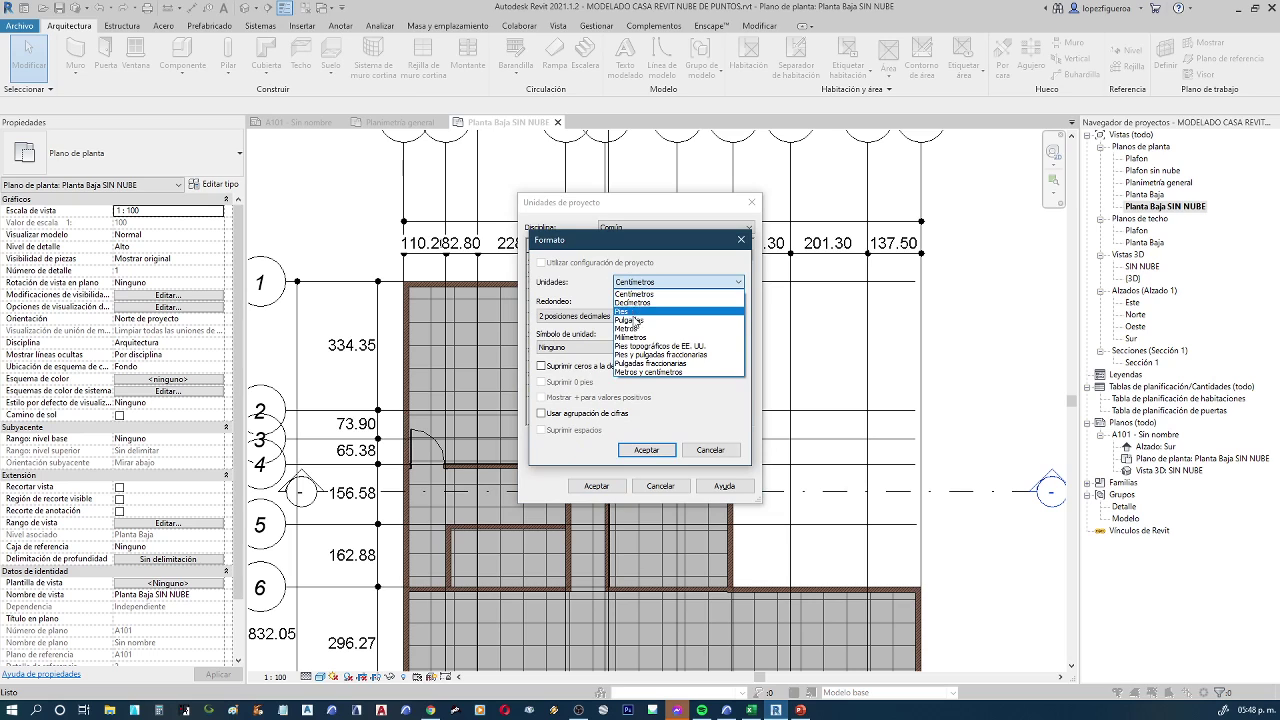
pyautogui.click(637, 330)
pyautogui.click(646, 449)
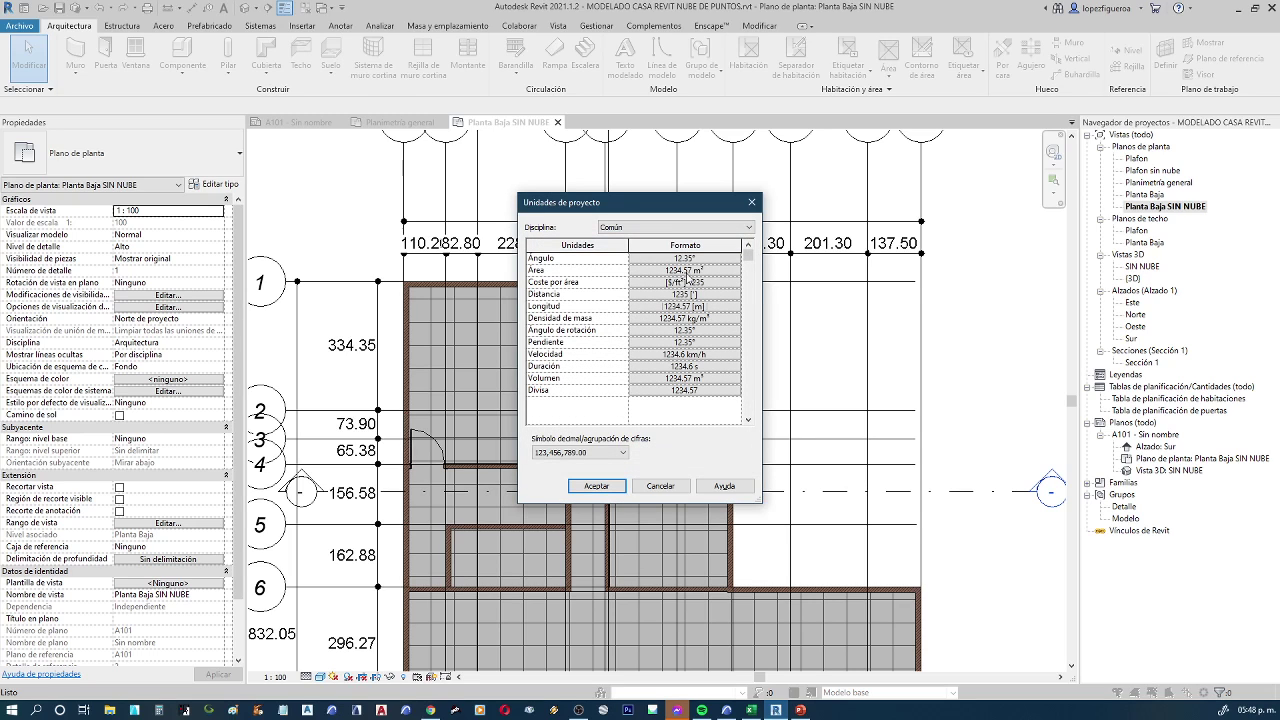
pyautogui.click(596, 485)
pyautogui.scroll(-1, 737, 320)
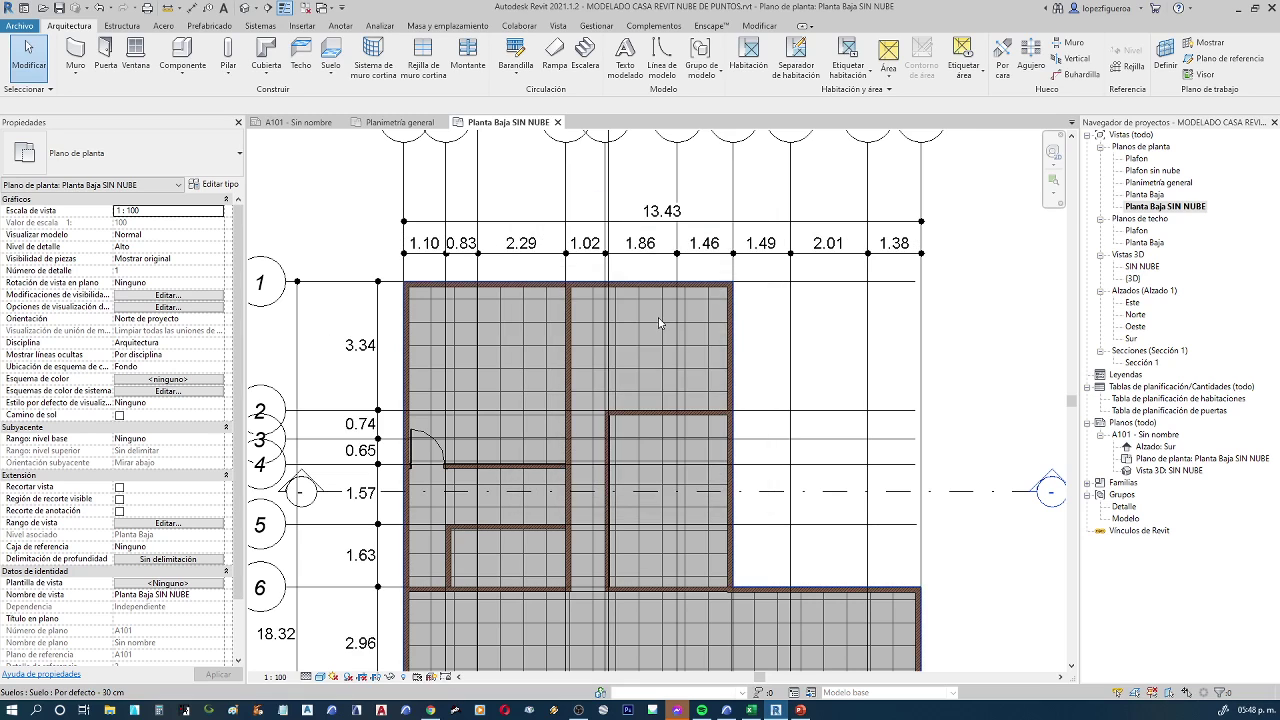
pyautogui.scroll(-1, 706, 345)
pyautogui.moveTo(706, 345); pyautogui.dragTo(672, 353, button='middle')
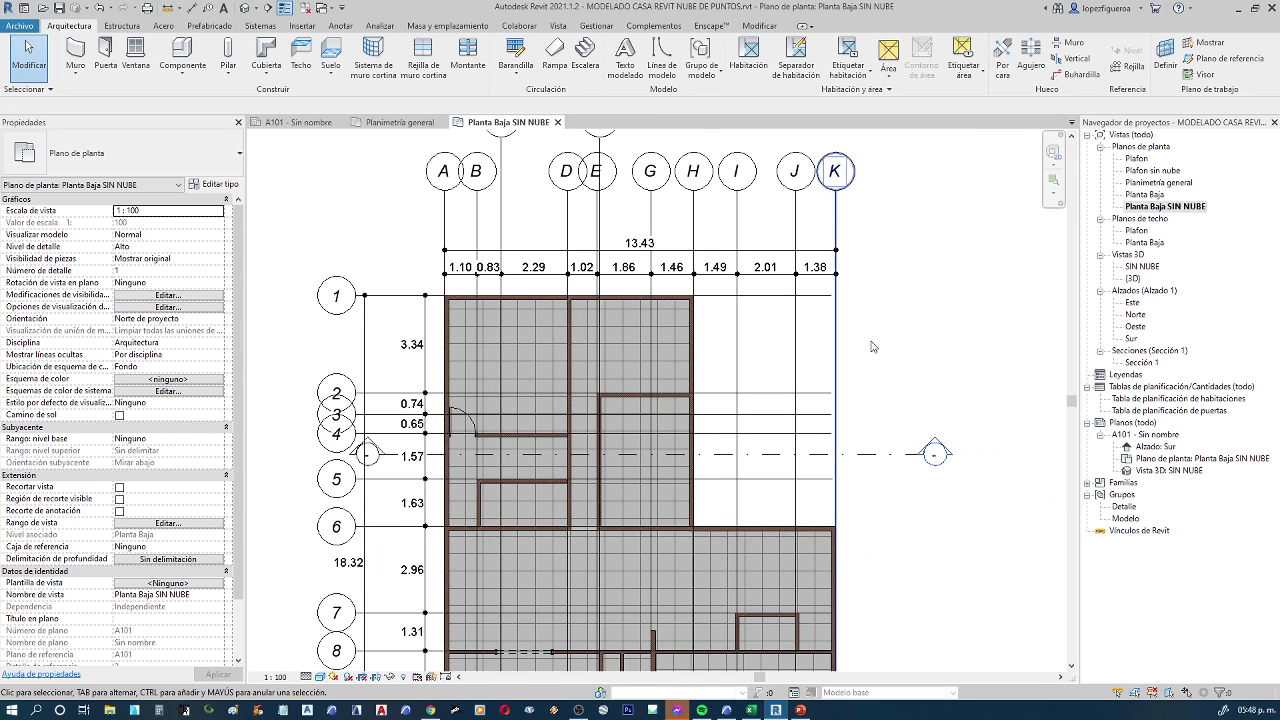
# Pan to grid bubbles C and F and select the overall 13.43 dimension above the plan
pyautogui.moveTo(838, 312); pyautogui.dragTo(824, 371, button='middle')
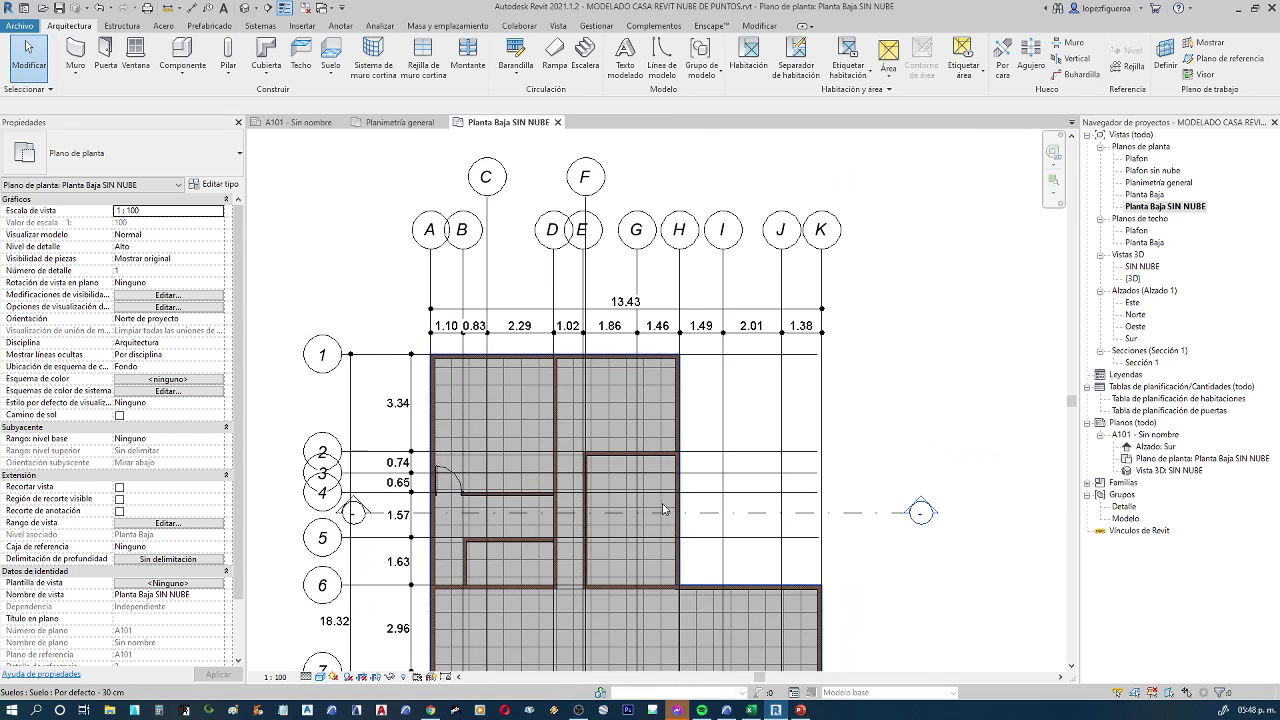
pyautogui.click(340, 25)
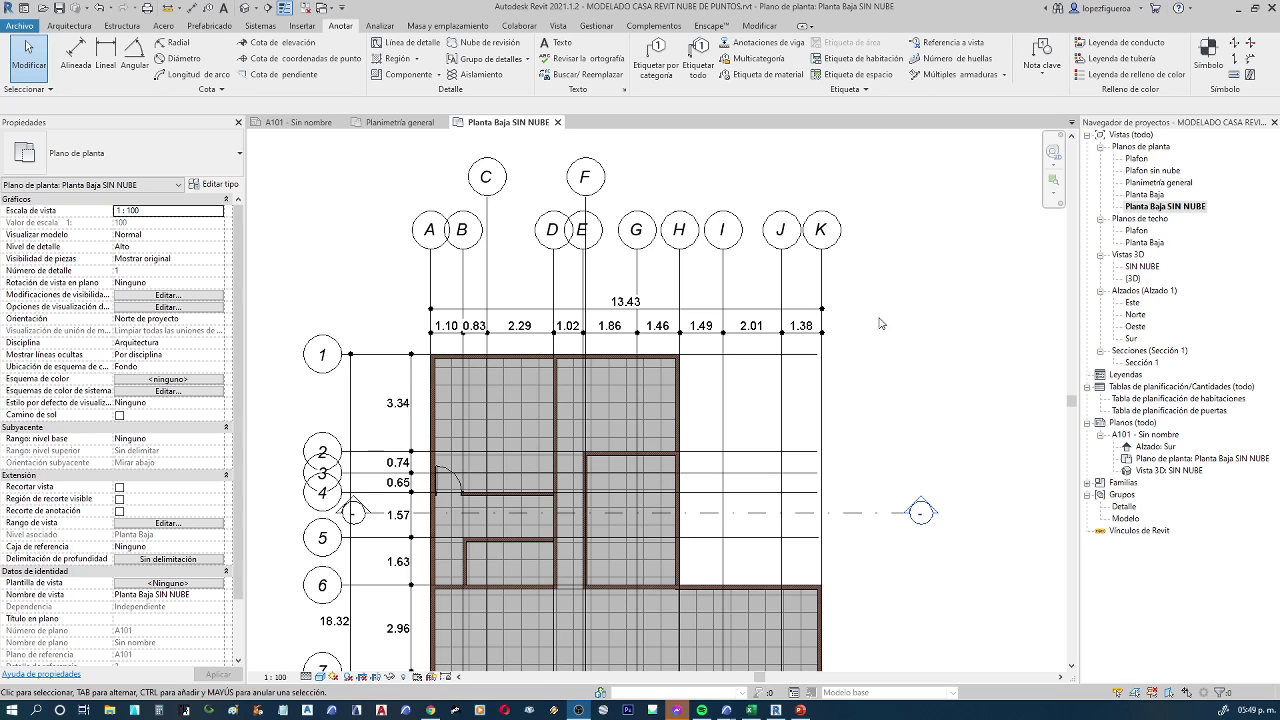
pyautogui.moveTo(854, 354); pyautogui.dragTo(869, 337, button='middle')
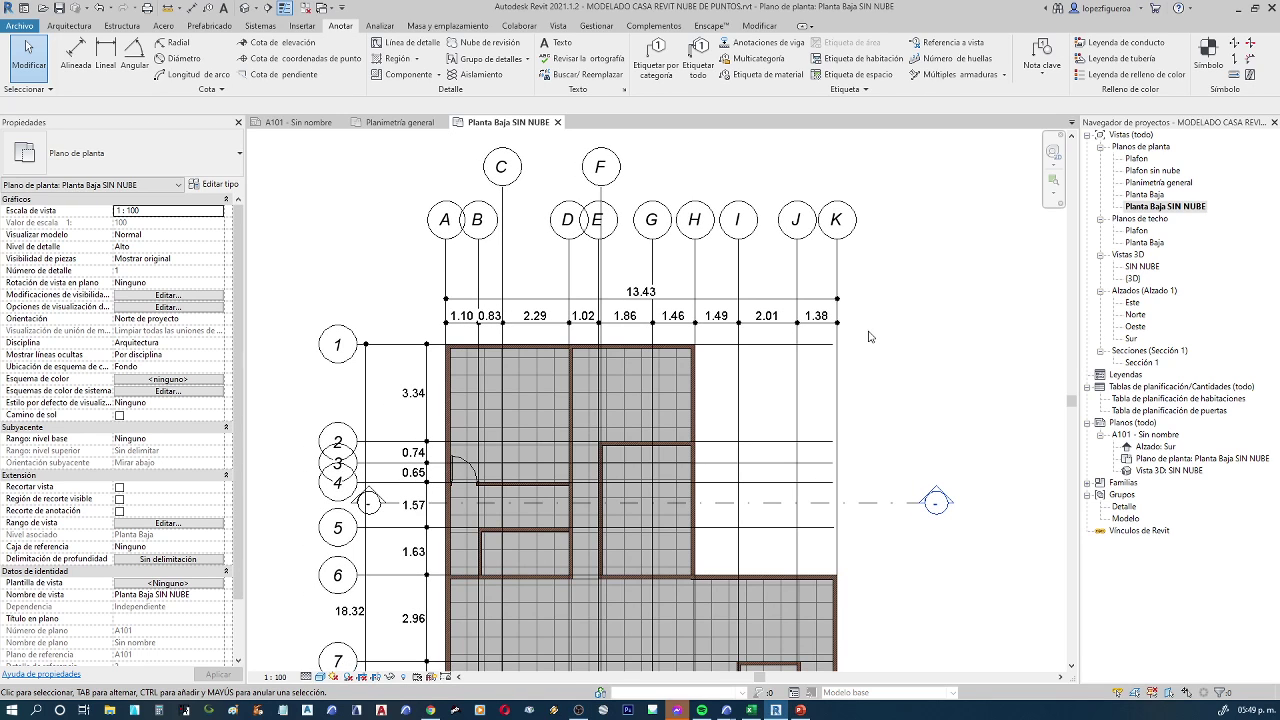
pyautogui.click(690, 299)
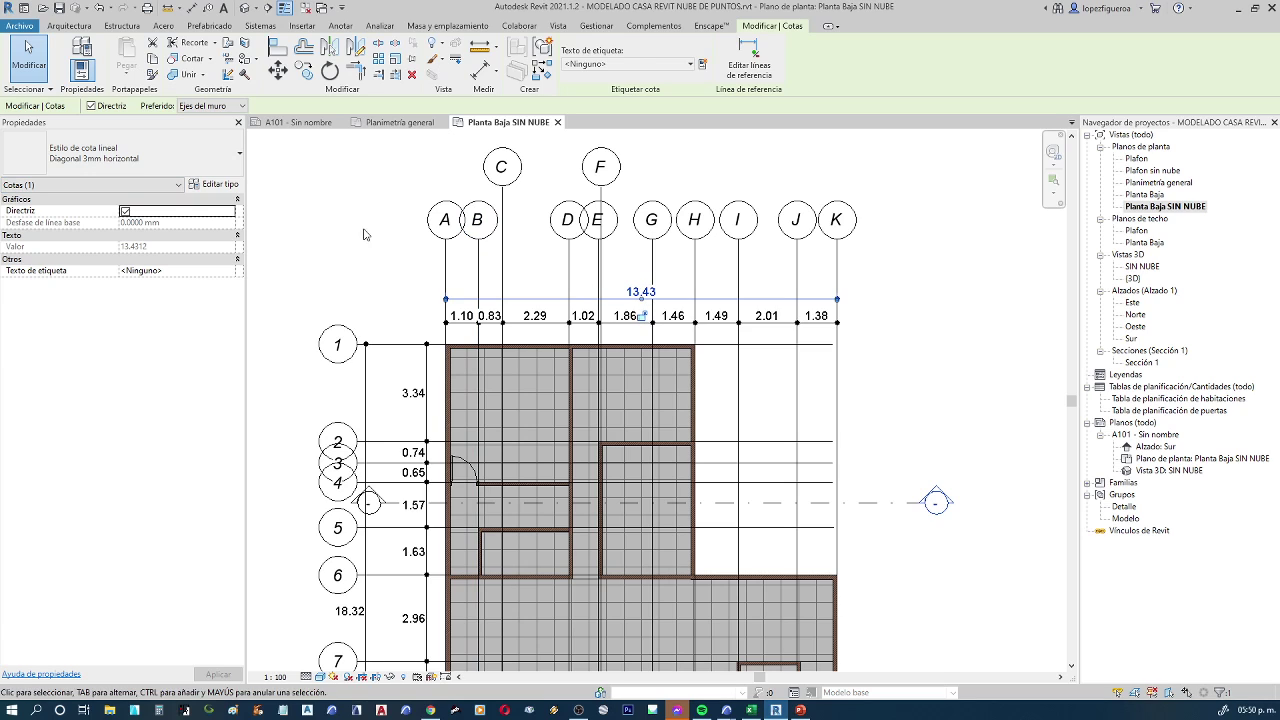
# Open Diagonal 3mm horizontal Type Properties and its Texto > Formato de unidades settings
pyautogui.click(215, 185)
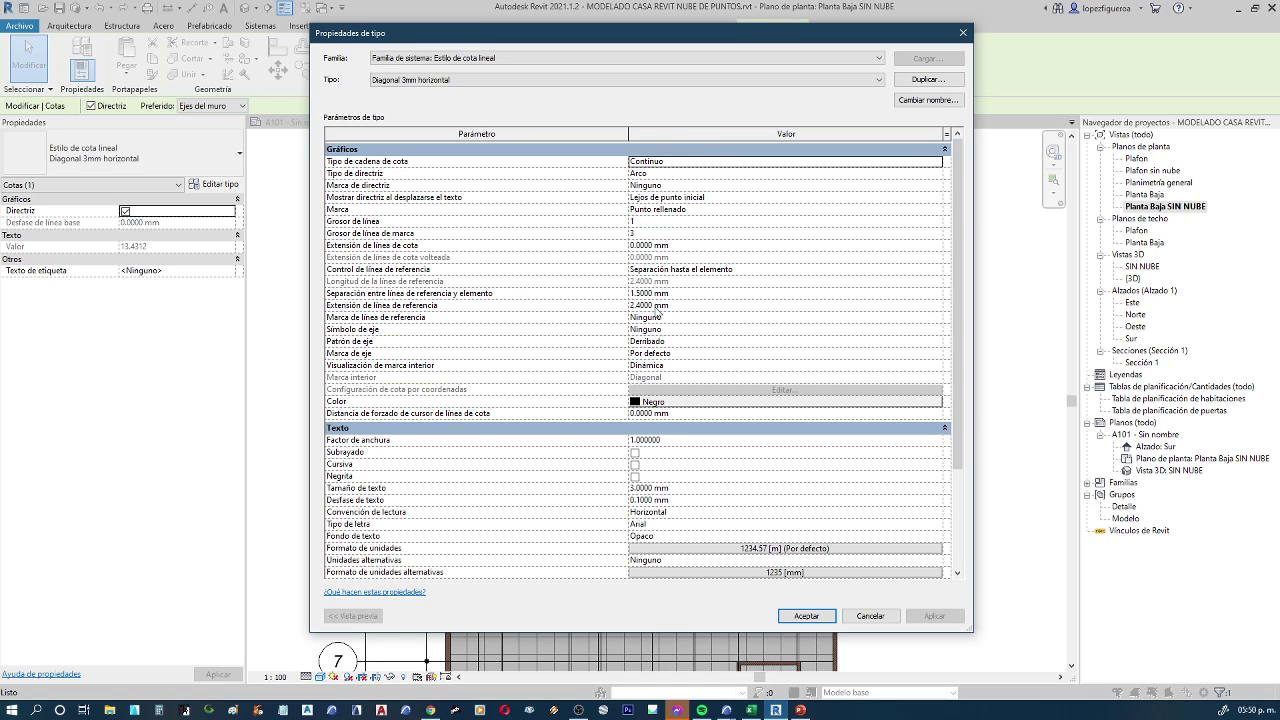
pyautogui.scroll(-3, 690, 463)
pyautogui.scroll(-2, 640, 459)
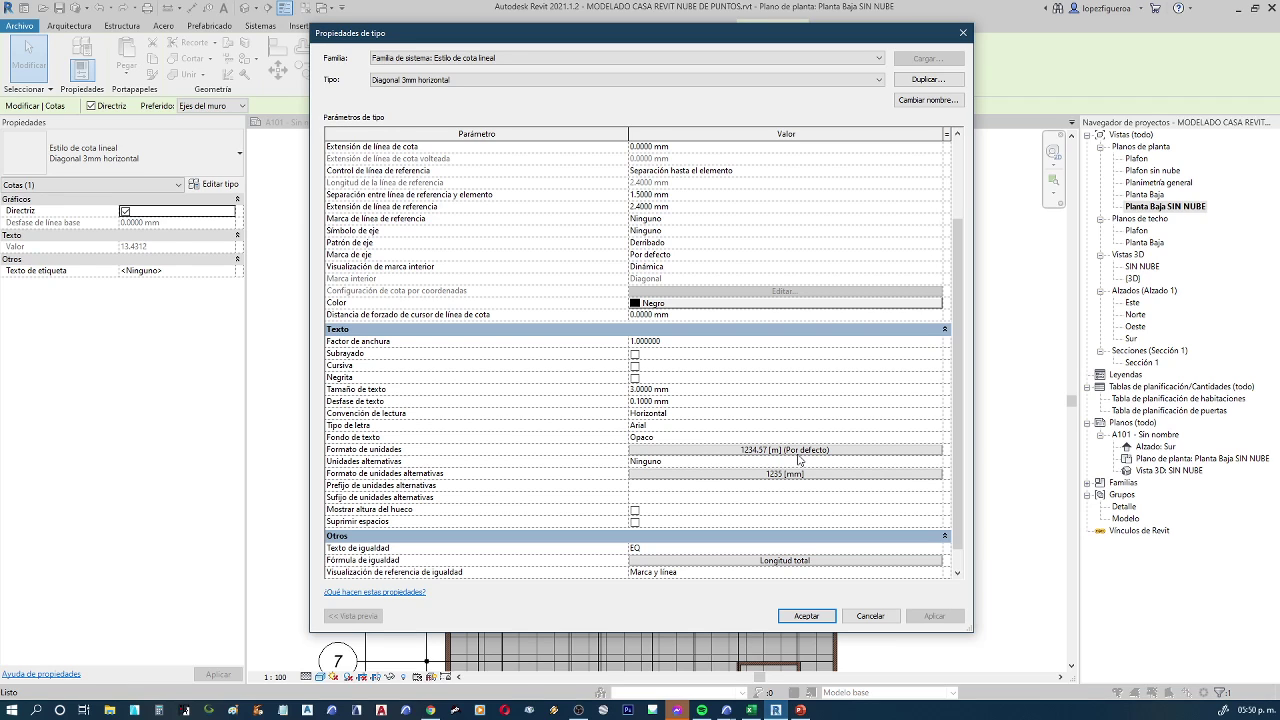
pyautogui.click(800, 450)
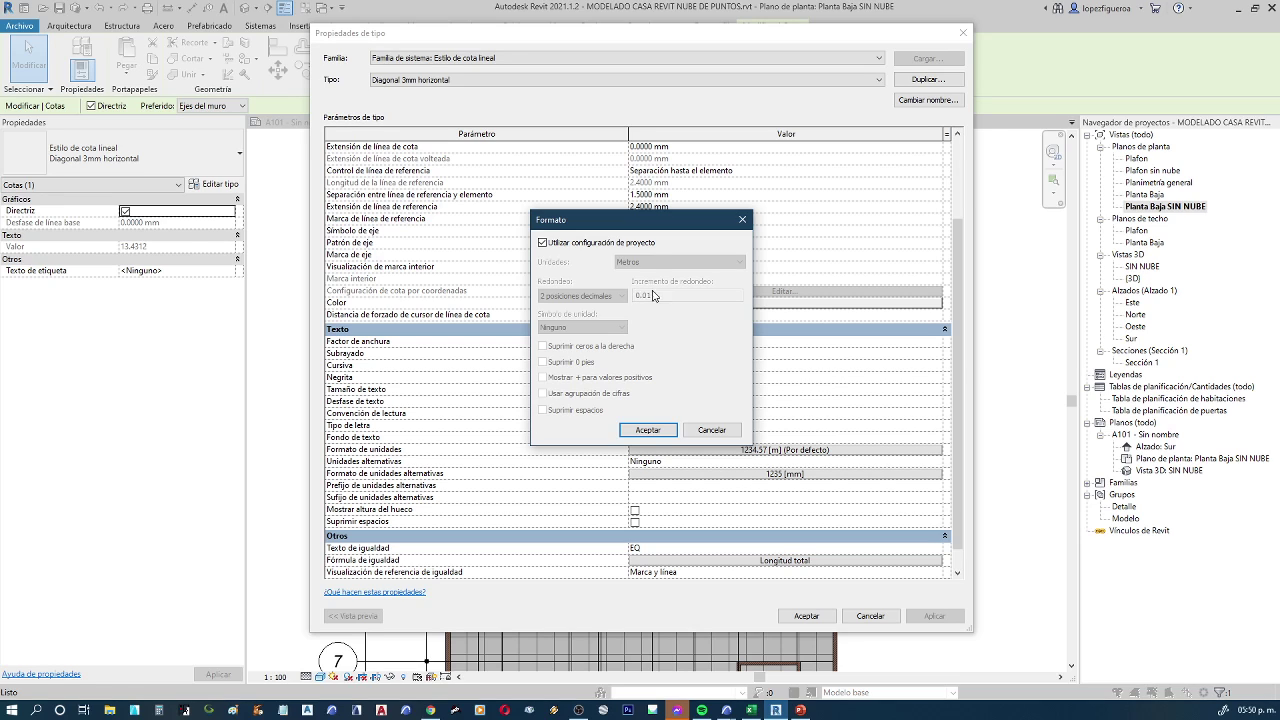
# Toggle Utilizar configuración de proyecto off and back on with Metros, then cancel the Formato dialog
pyautogui.click(633, 244)
pyautogui.click(654, 262)
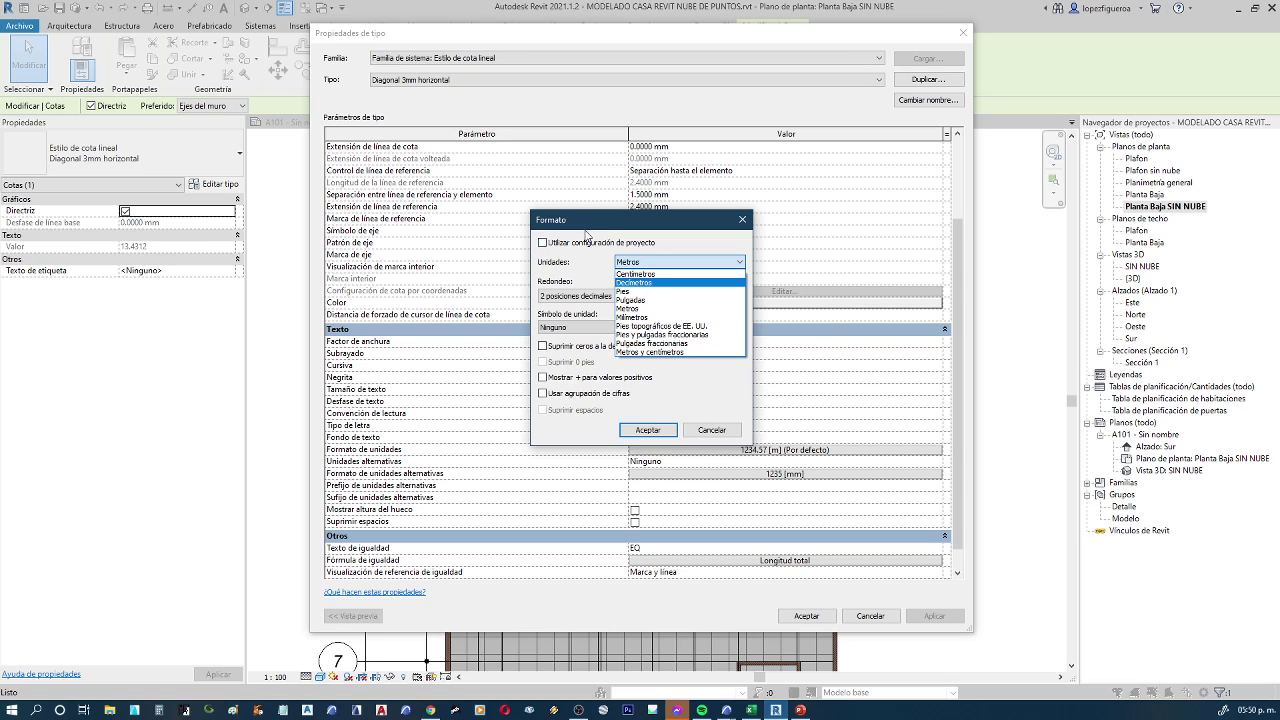
pyautogui.click(589, 245)
pyautogui.click(589, 249)
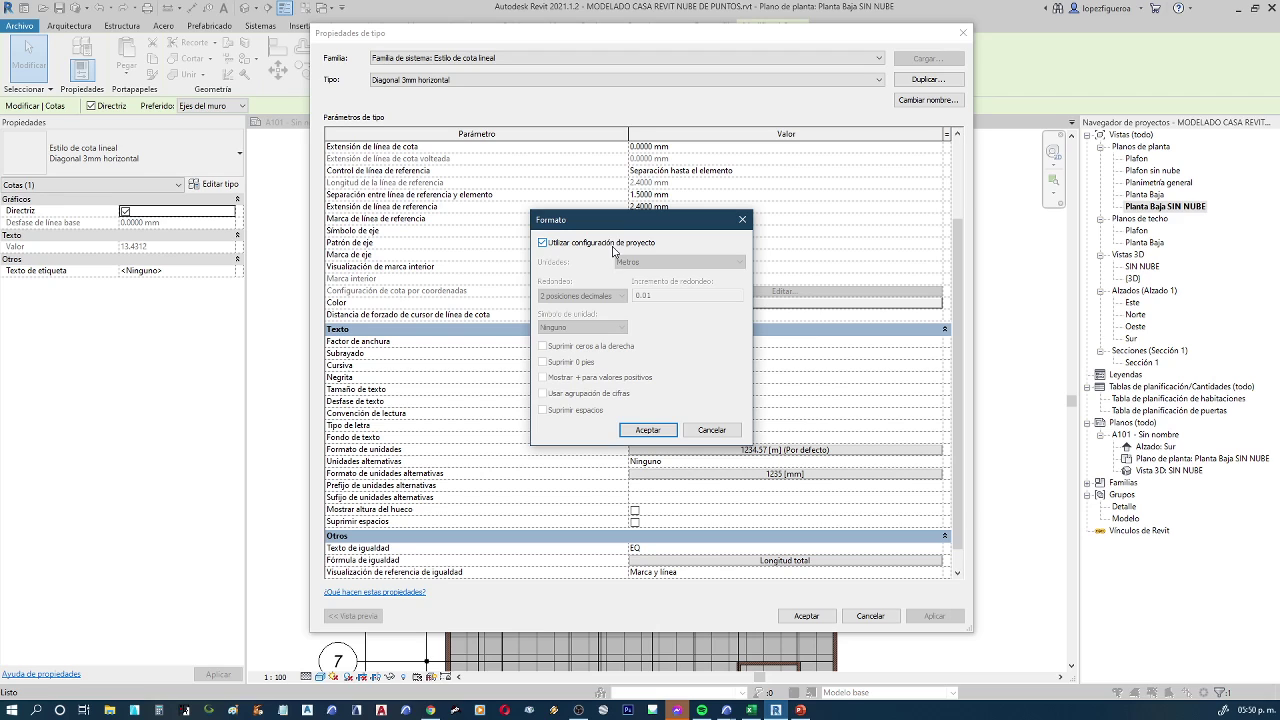
pyautogui.moveTo(625, 220); pyautogui.dragTo(518, 217)
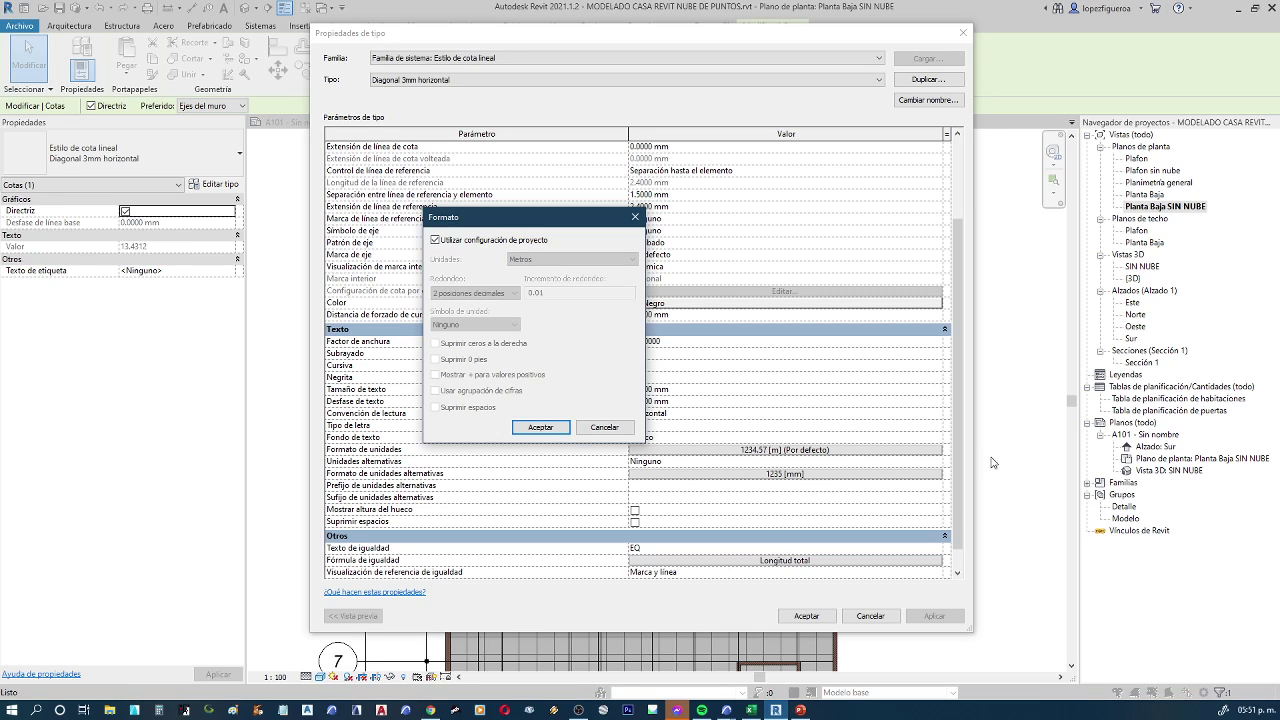
pyautogui.moveTo(563, 222); pyautogui.dragTo(525, 228)
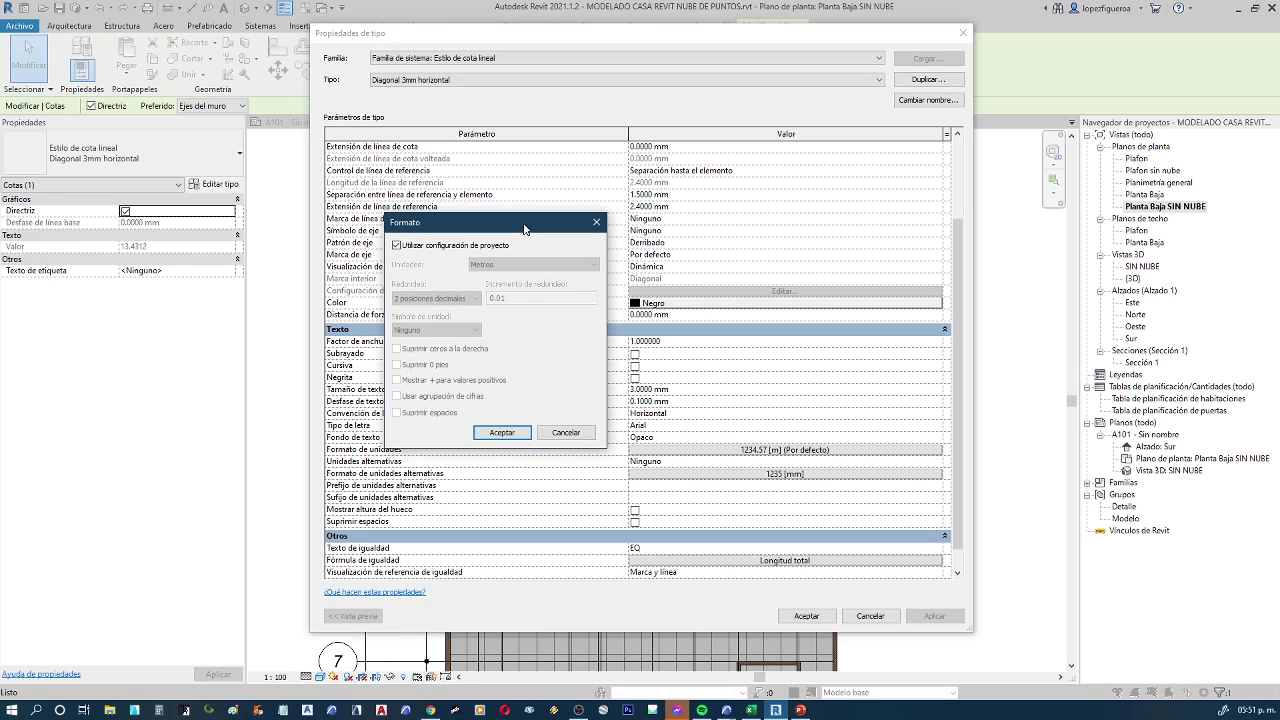
pyautogui.click(566, 436)
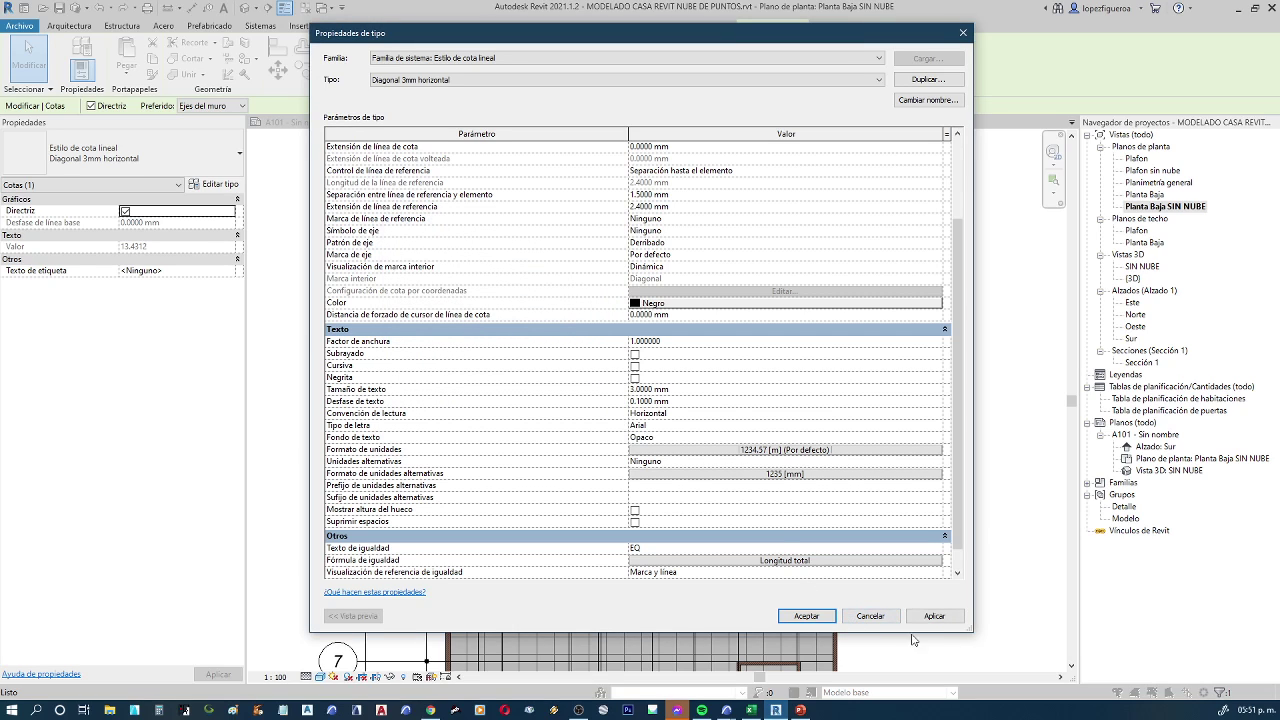
# Switch to ARCHICAD, pan the ground floor plan to the Alzado Norte marker, zoom in, and open Opciones
pyautogui.hotkey('alt', 'Tab')
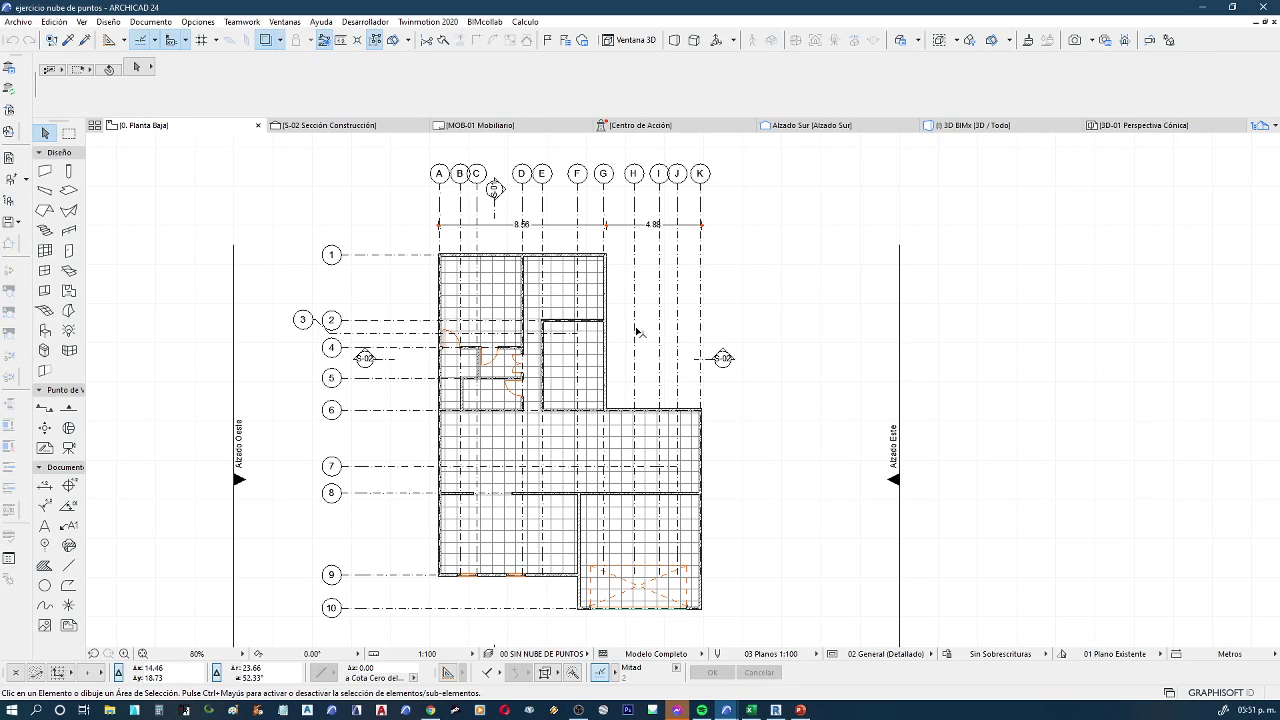
pyautogui.moveTo(640, 333); pyautogui.dragTo(639, 370, button='middle')
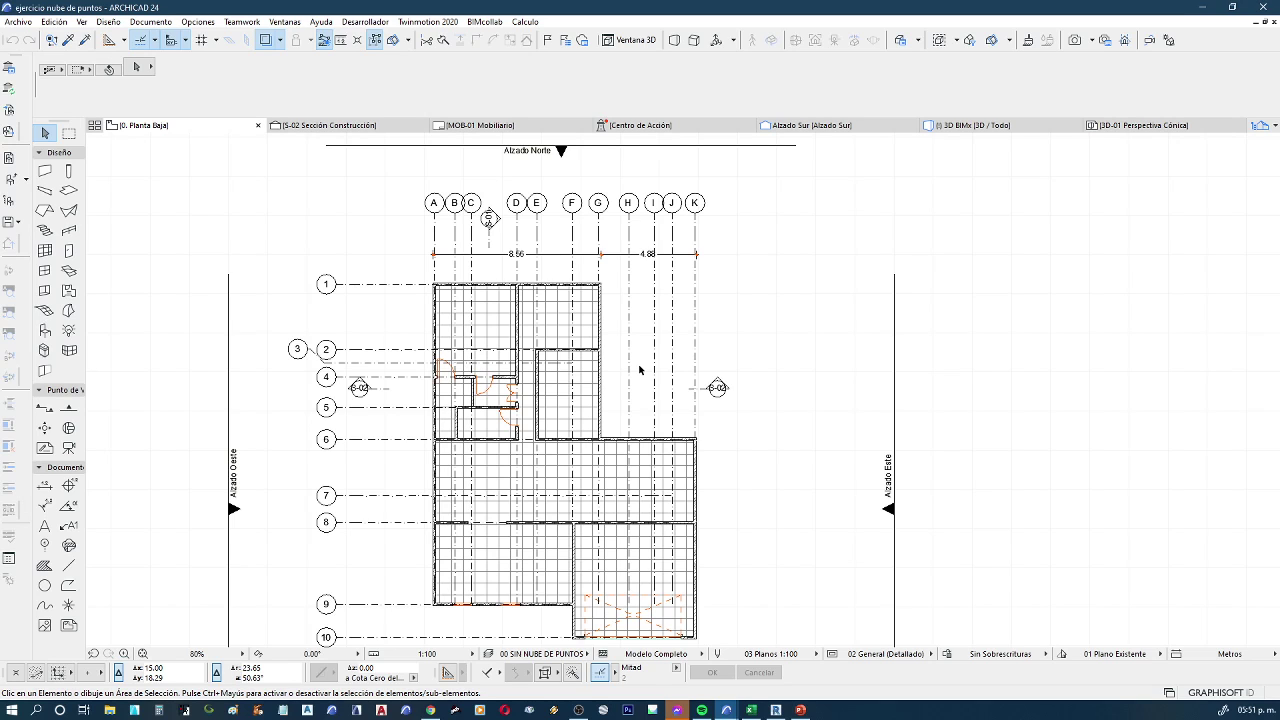
pyautogui.scroll(2, 566, 272)
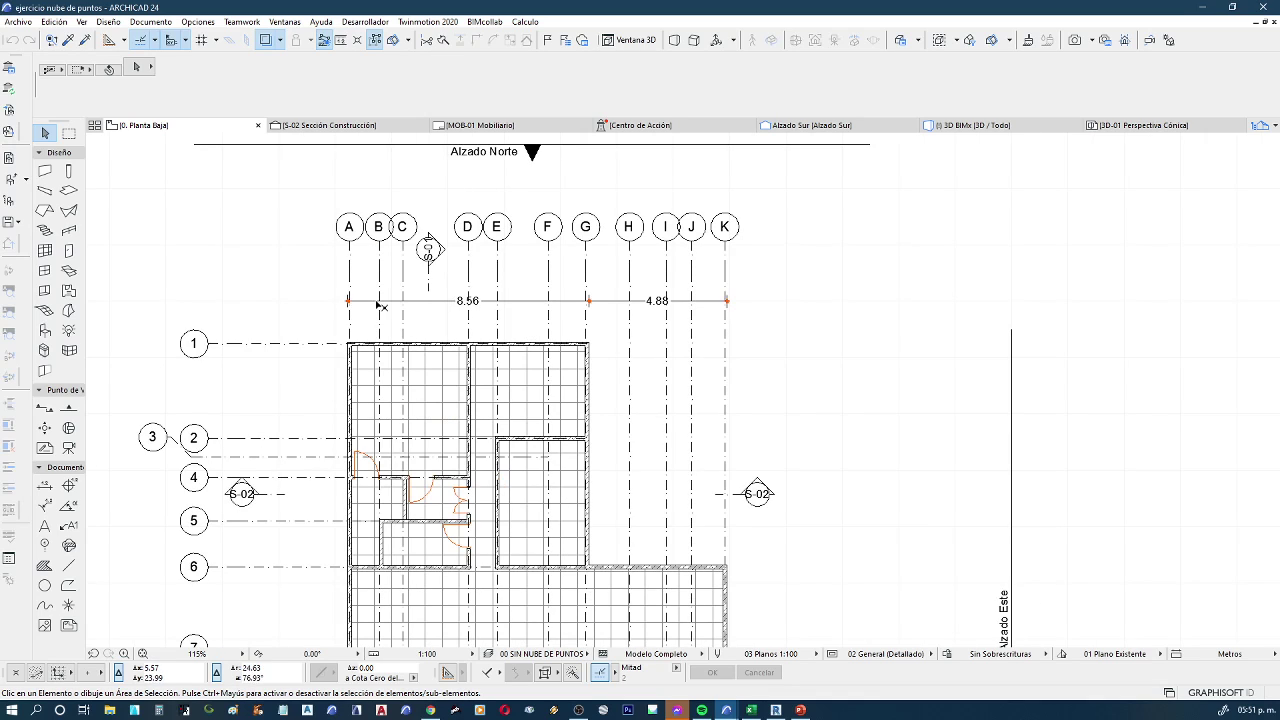
pyautogui.click(197, 21)
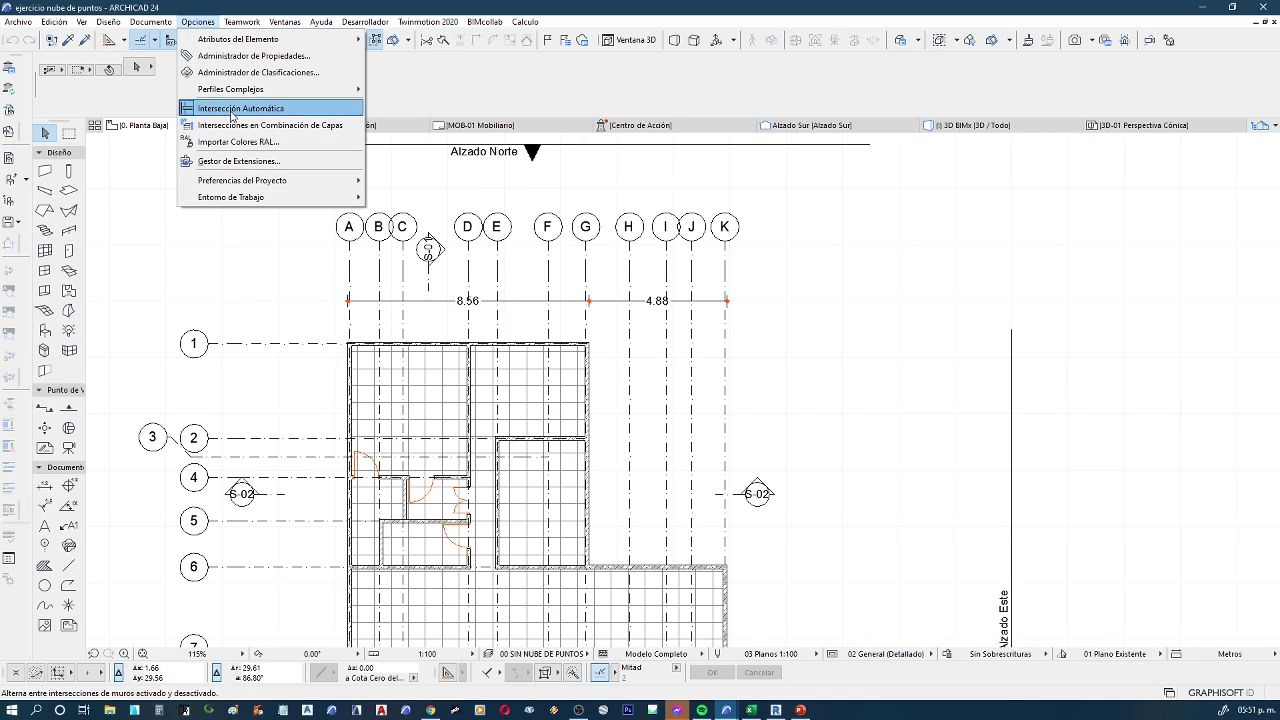
pyautogui.moveTo(242, 180)
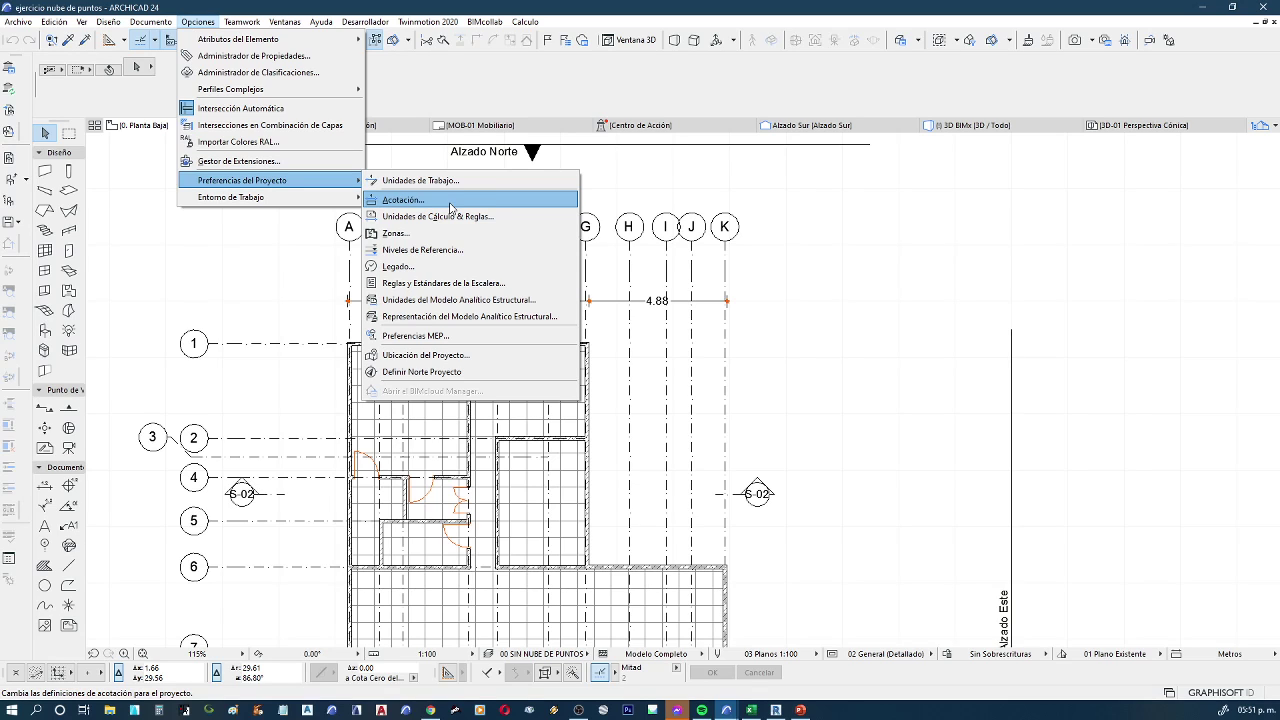
# Review the Acotación preferences (metres, 2 decimals) and cancel without changes
pyautogui.click(450, 205)
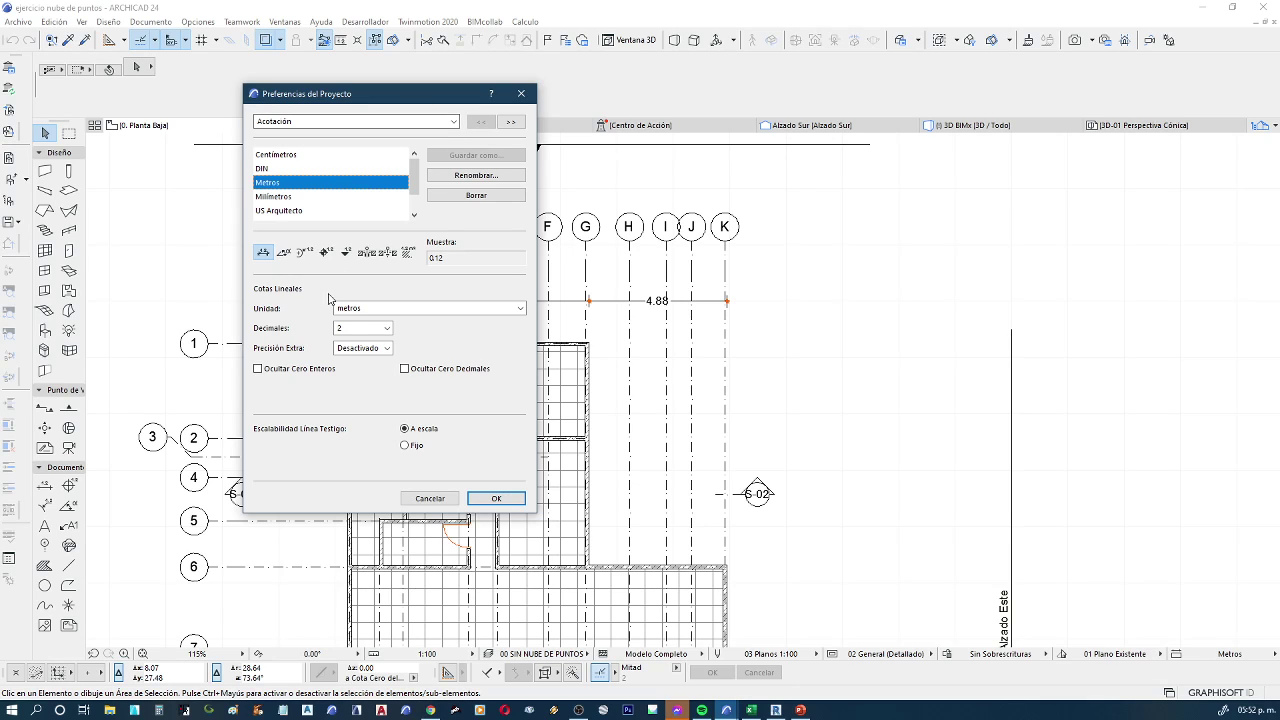
pyautogui.moveTo(415, 178)
pyautogui.mouseDown()
pyautogui.moveTo(415, 196)
pyautogui.moveTo(415, 178)
pyautogui.mouseUp()
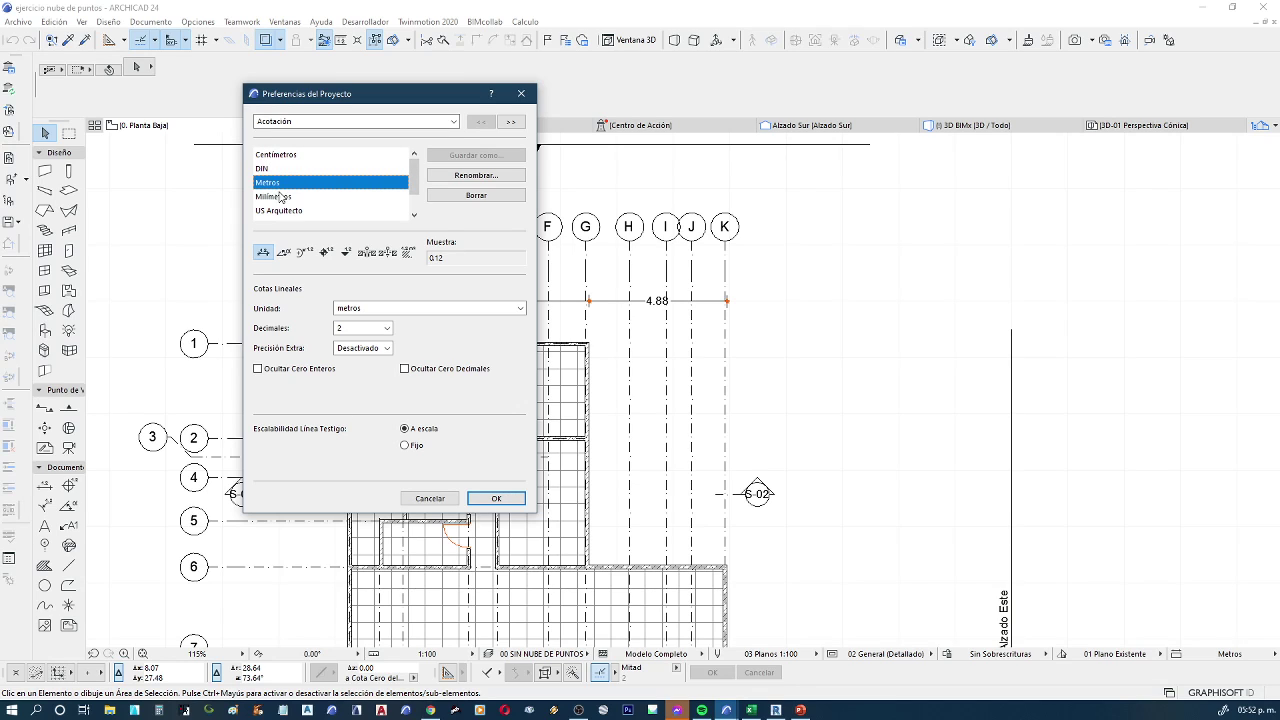
pyautogui.scroll(-1, 321, 205)
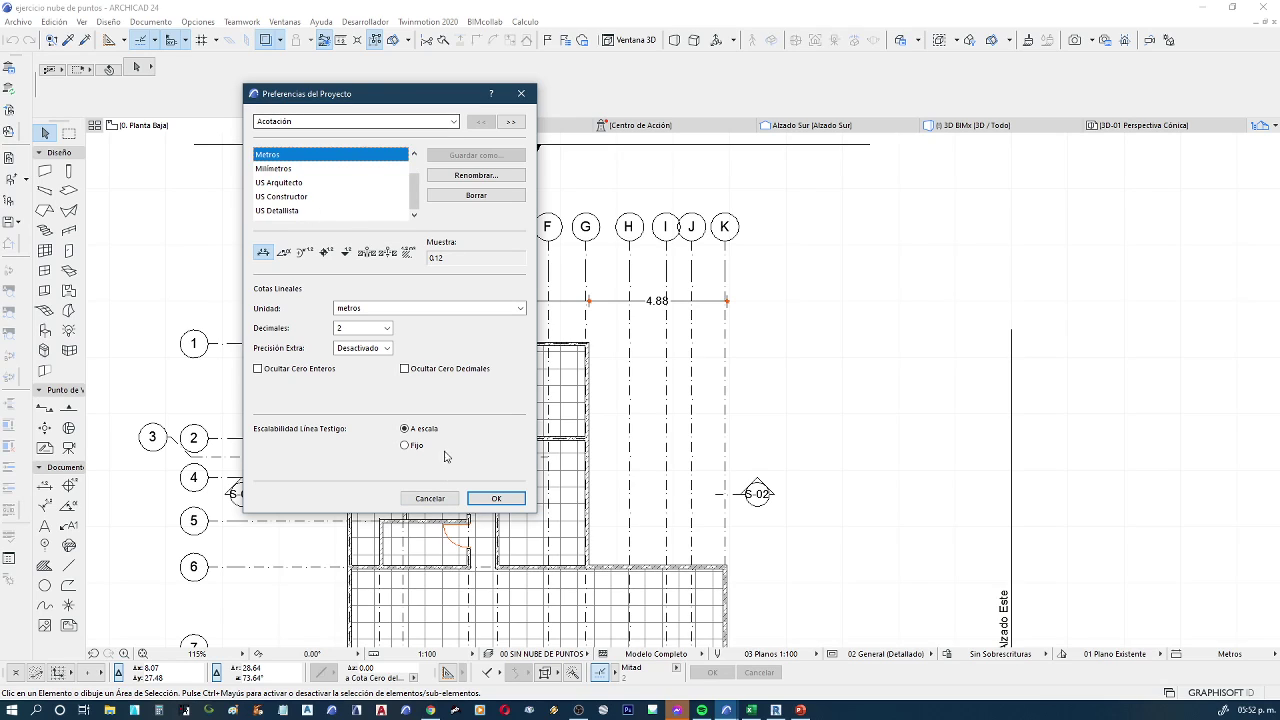
pyautogui.click(430, 500)
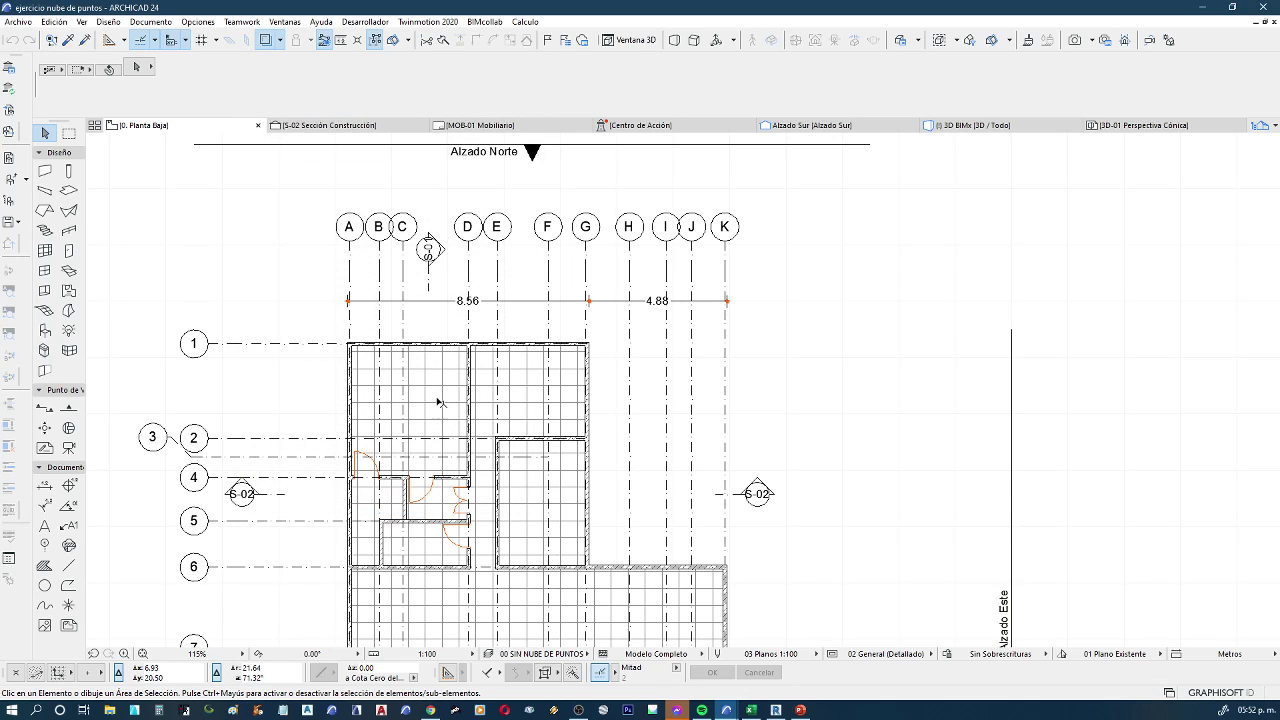
pyautogui.scroll(-2, 451, 330)
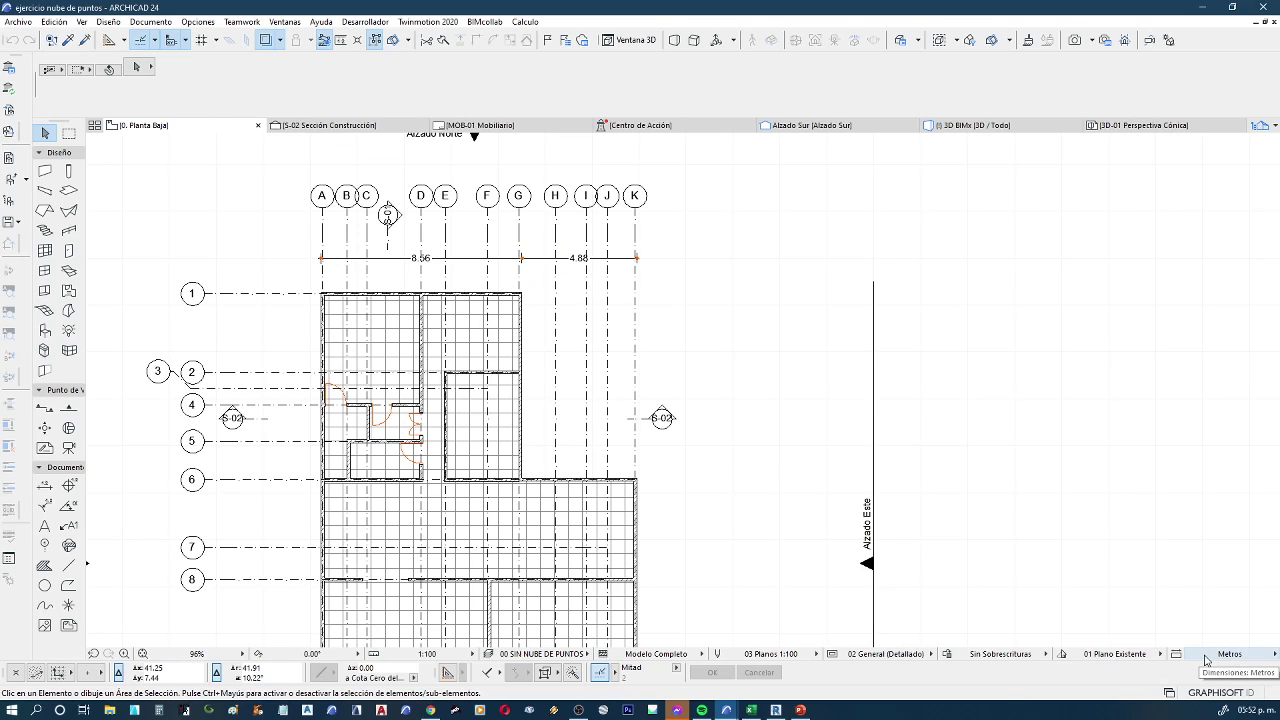
pyautogui.click(1206, 658)
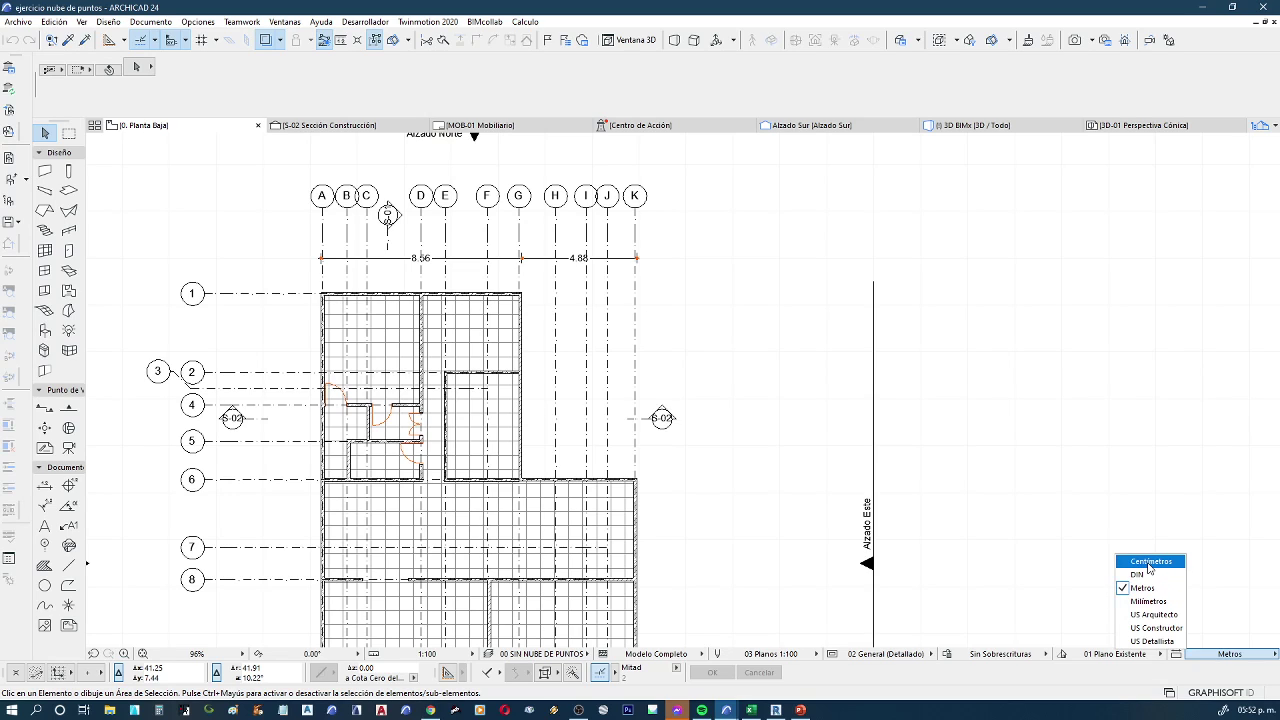
pyautogui.click(1150, 562)
pyautogui.click(1214, 654)
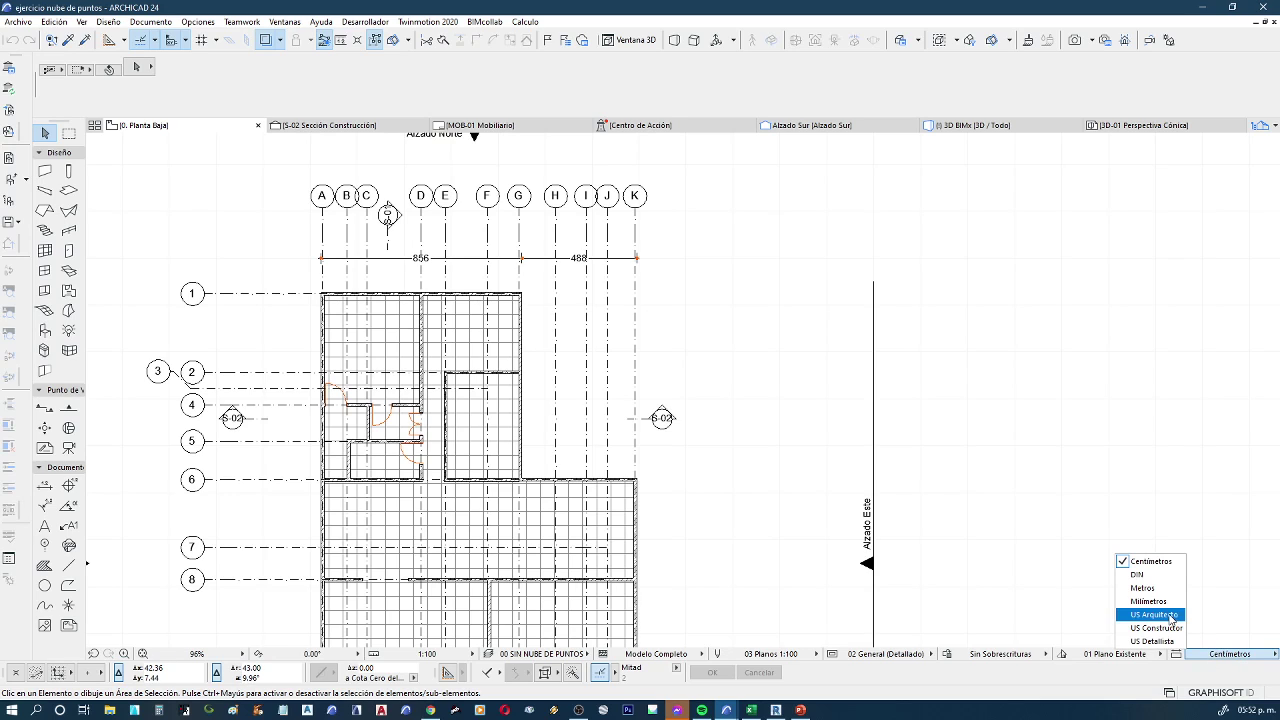
pyautogui.click(1165, 612)
pyautogui.click(1215, 655)
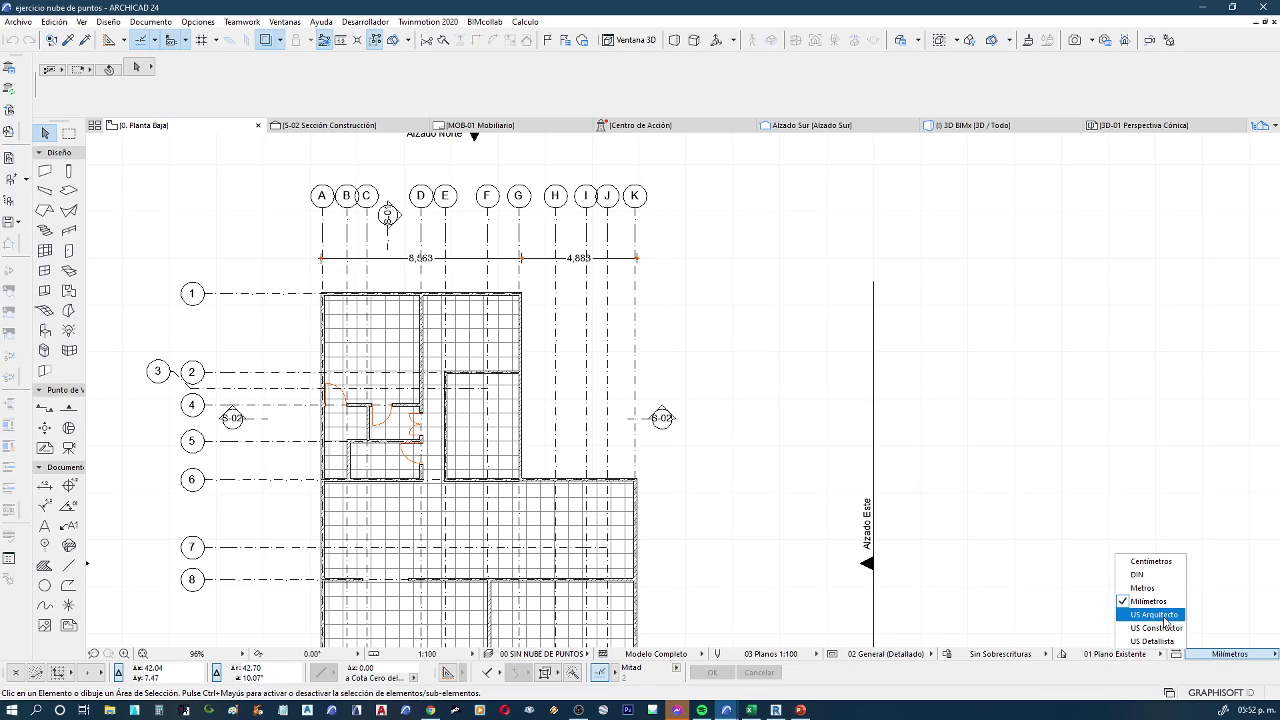
pyautogui.click(1163, 616)
pyautogui.click(1215, 654)
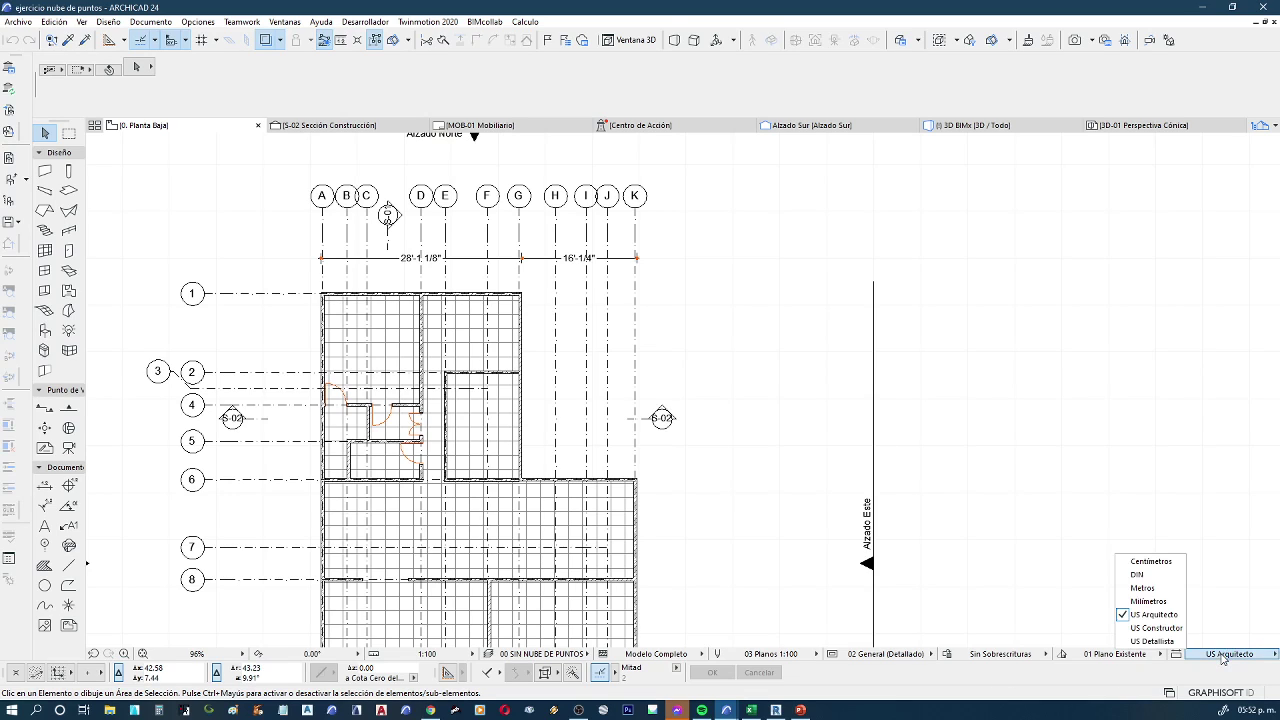
pyautogui.click(1157, 588)
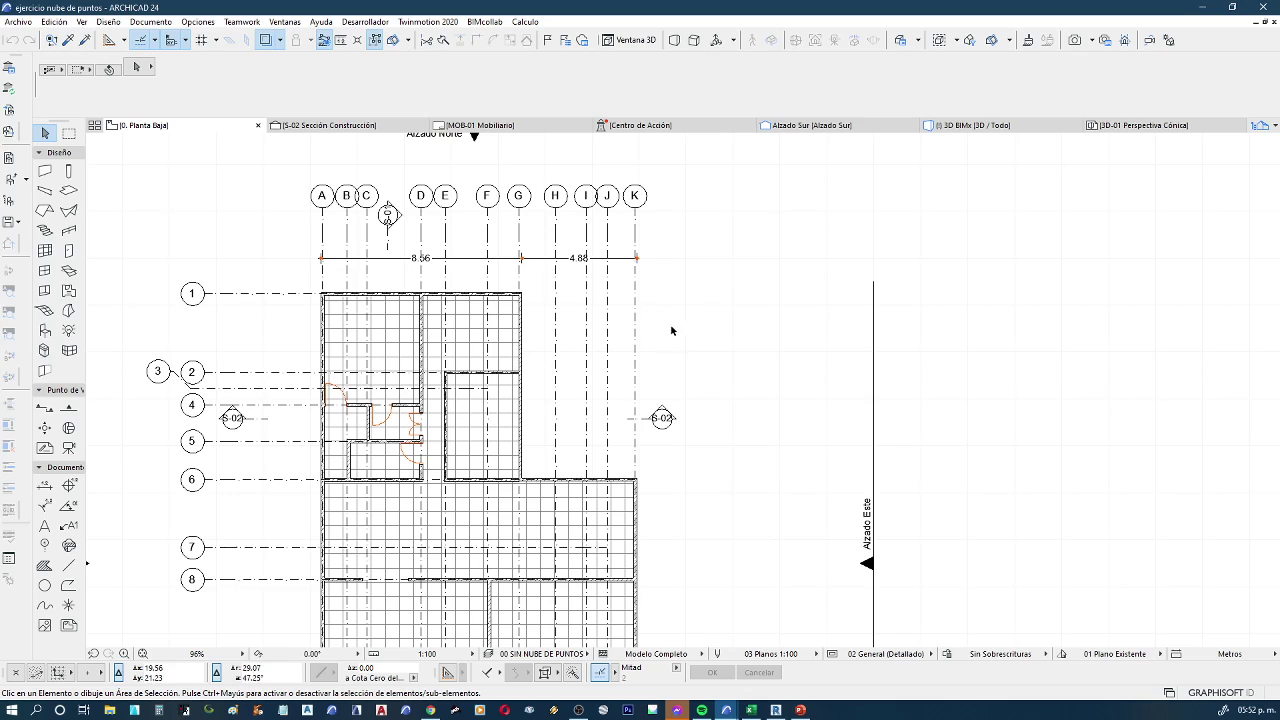
pyautogui.moveTo(671, 330); pyautogui.dragTo(685, 268, button='middle')
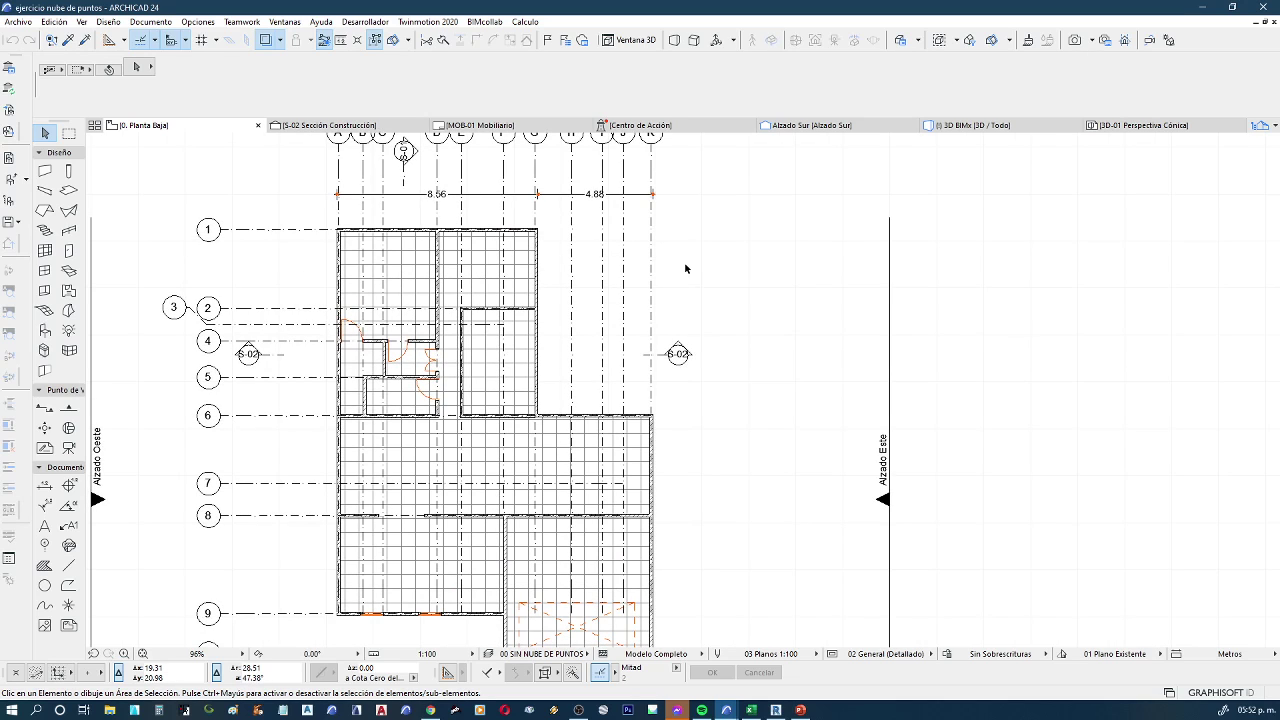
# Open the saved 0. Planta Baja view from the Navigator's View Map
pyautogui.click(1262, 125)
pyautogui.click(1247, 145)
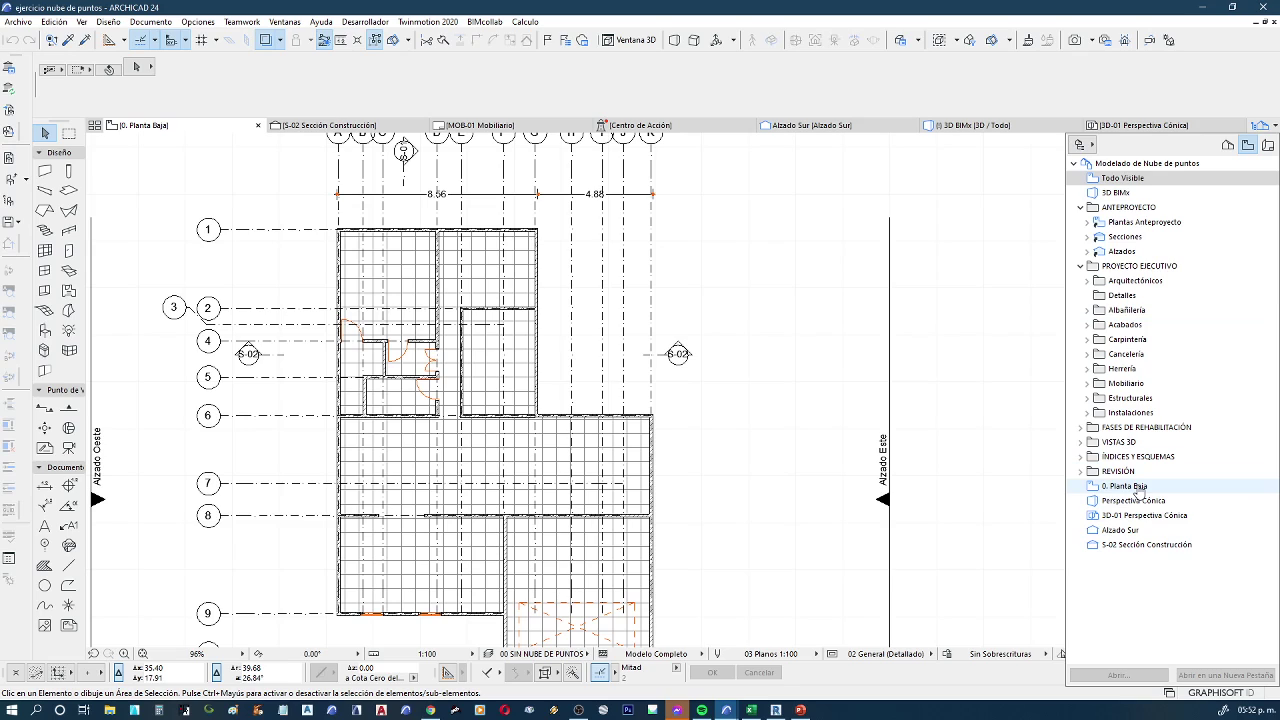
pyautogui.doubleClick(1137, 487)
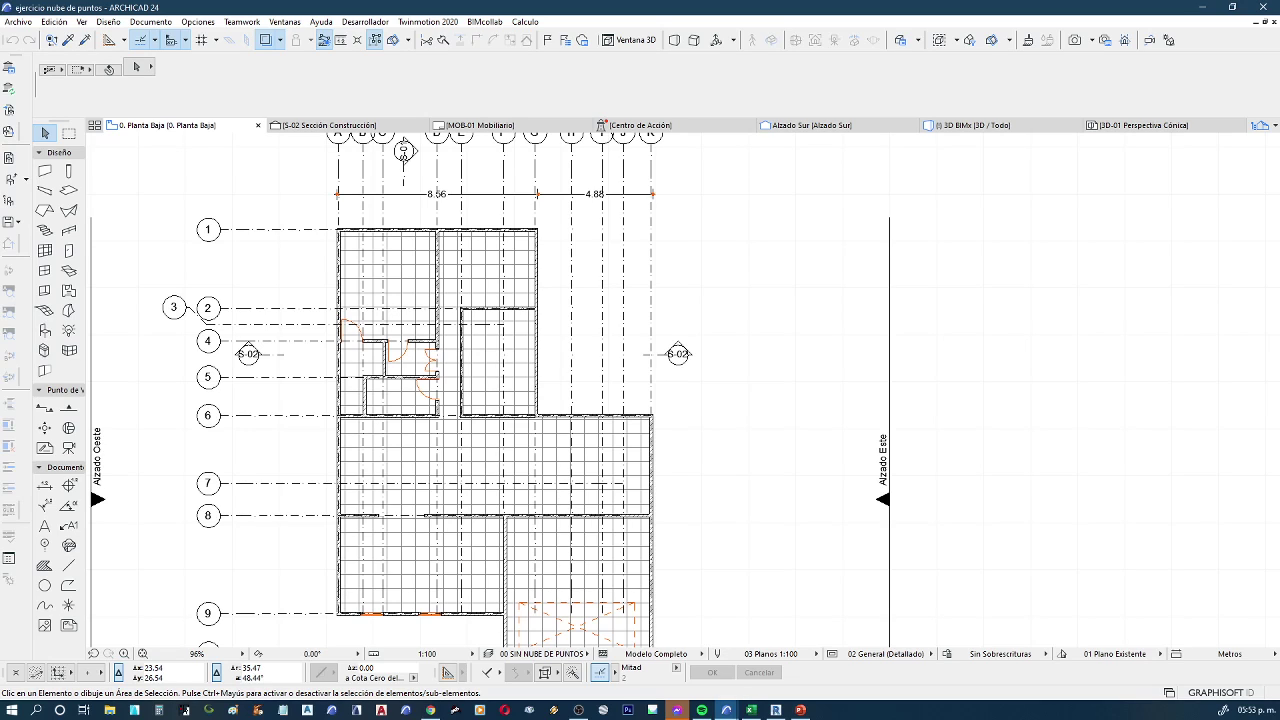
# Open the 0. Planta Baja story, then the 1. Planta Plafon ceiling plan, via the Project Map
pyautogui.click(1260, 127)
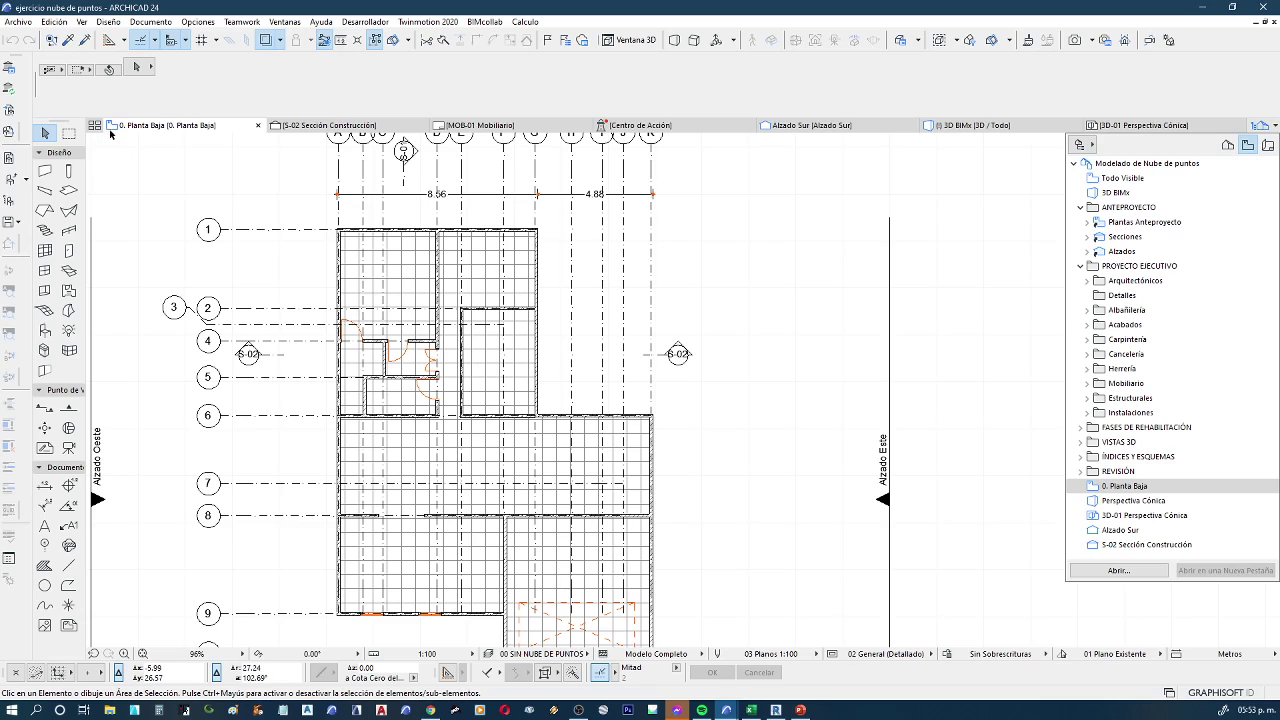
pyautogui.click(1228, 145)
pyautogui.click(1130, 222)
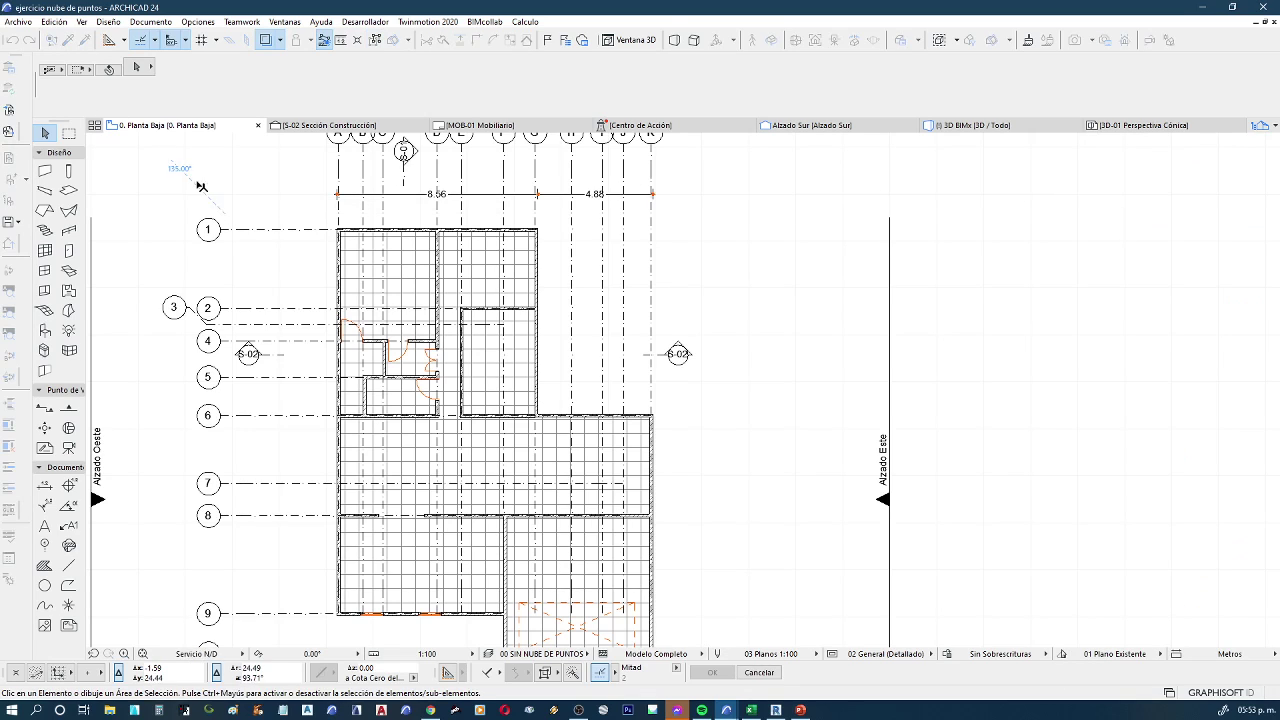
pyautogui.click(1263, 135)
pyautogui.doubleClick(1140, 210)
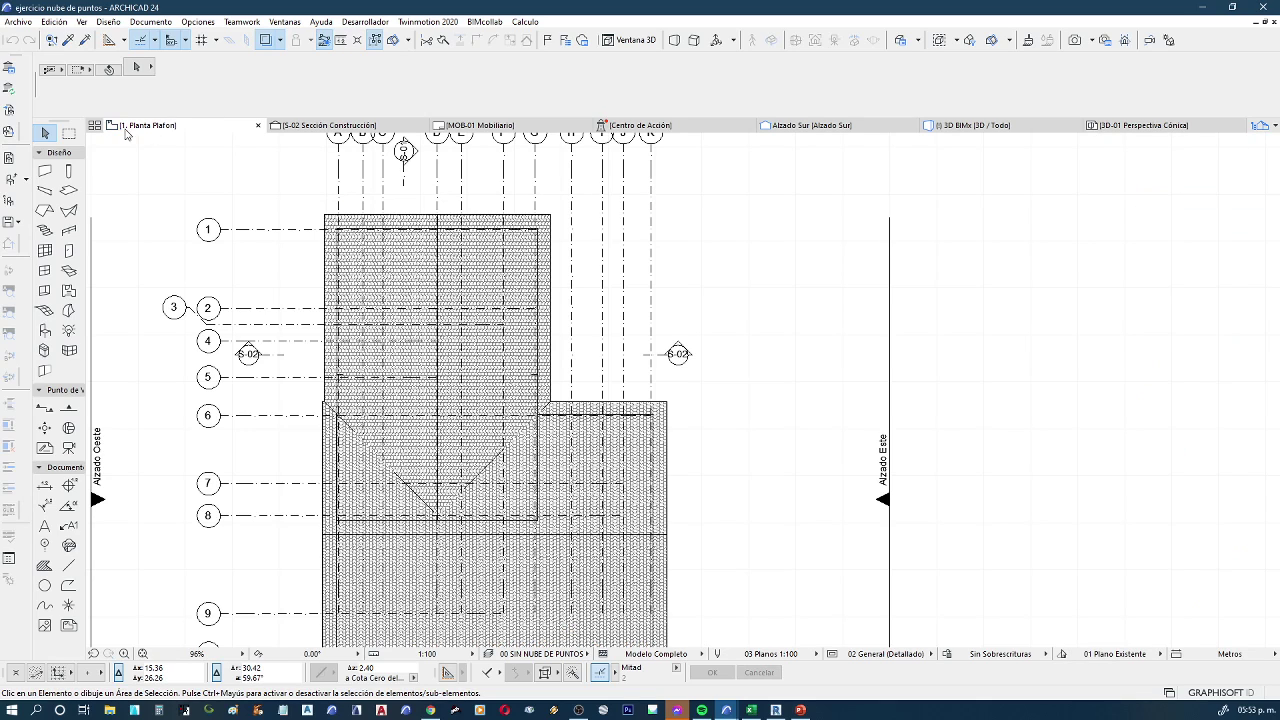
# Return to the saved 0. Planta Baja view, fit the plan, and bring up that view's options
pyautogui.click(1262, 125)
pyautogui.click(1248, 145)
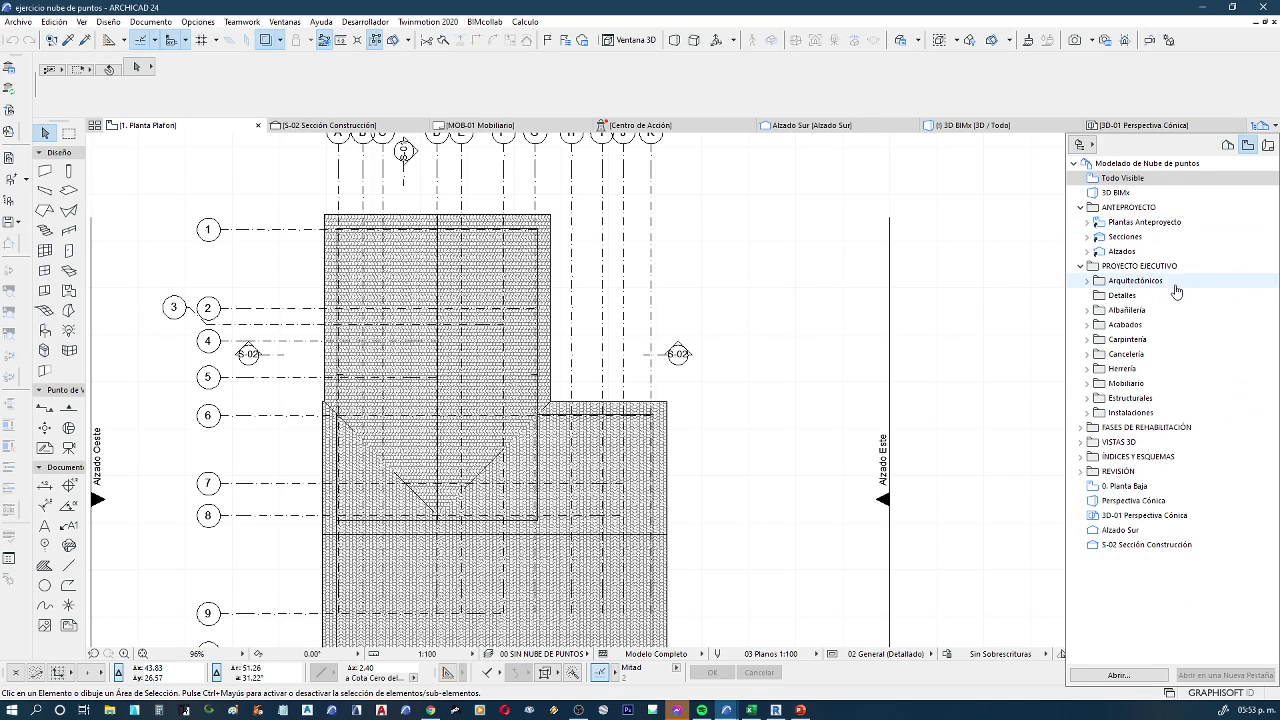
pyautogui.doubleClick(1124, 485)
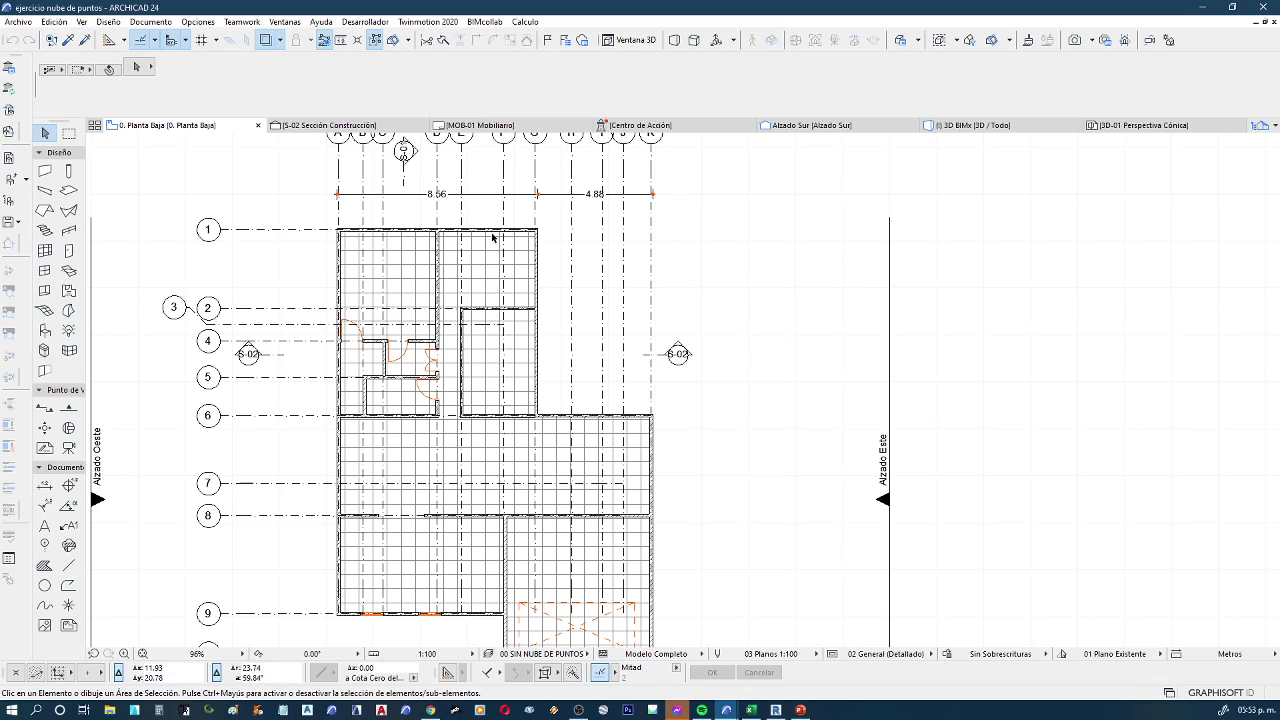
pyautogui.scroll(-1, 506, 368)
pyautogui.moveTo(520, 369); pyautogui.dragTo(472, 371, button='middle')
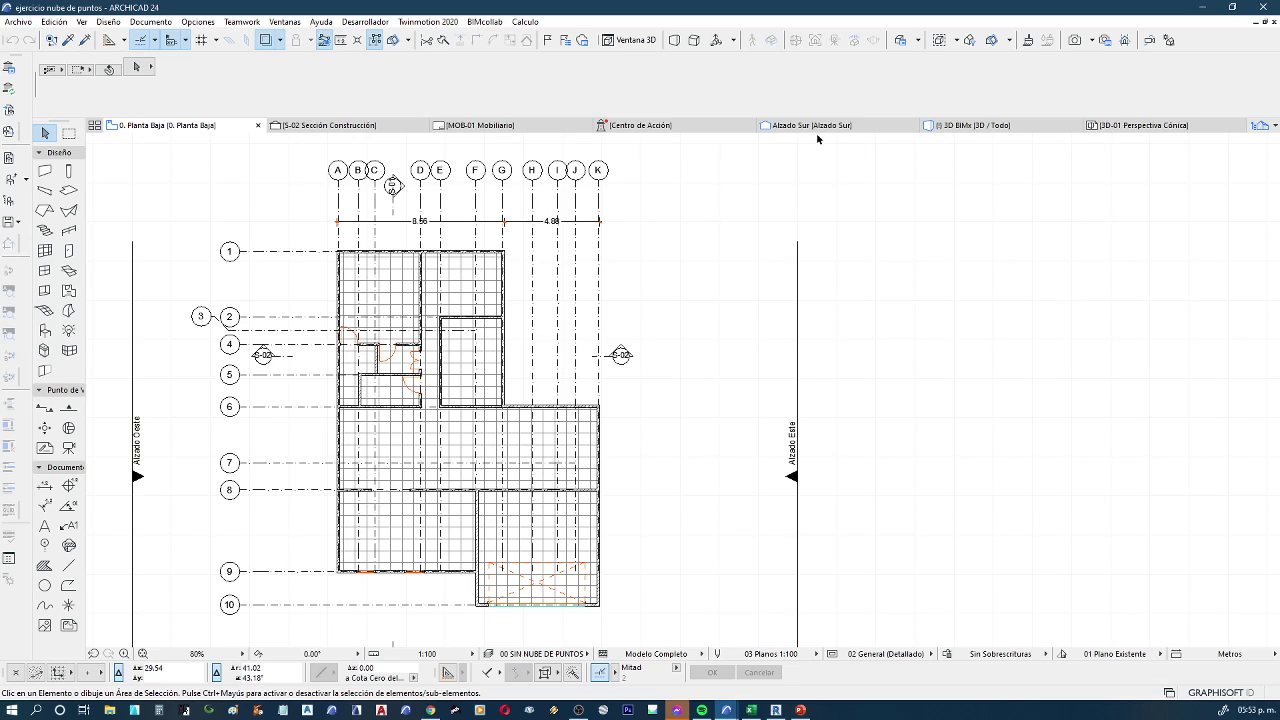
pyautogui.click(1259, 125)
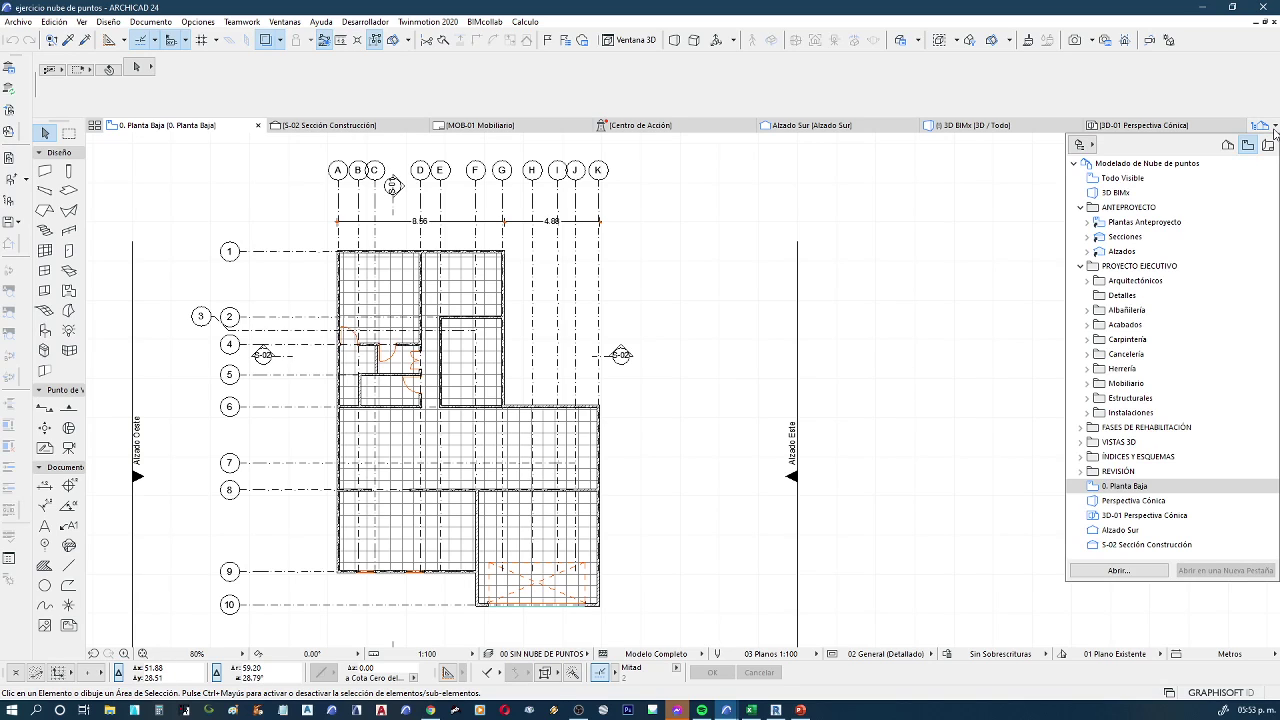
pyautogui.rightClick(1127, 487)
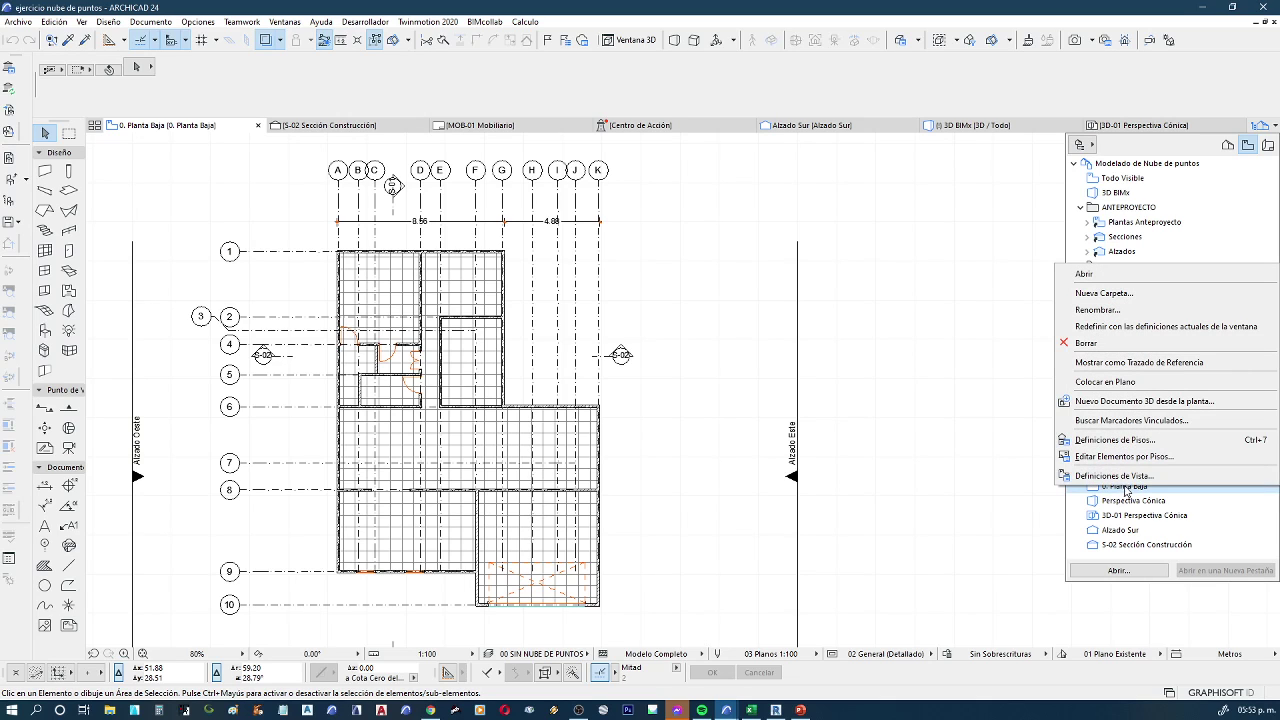
pyautogui.click(1119, 477)
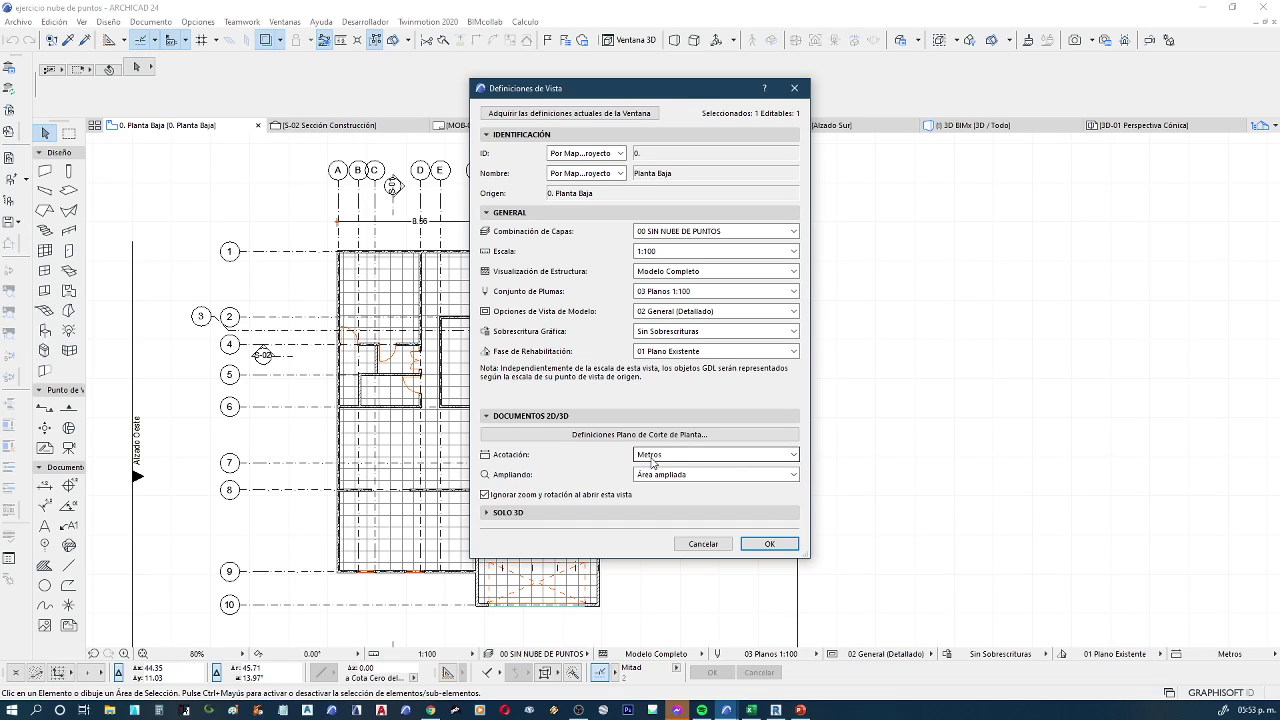
pyautogui.click(688, 458)
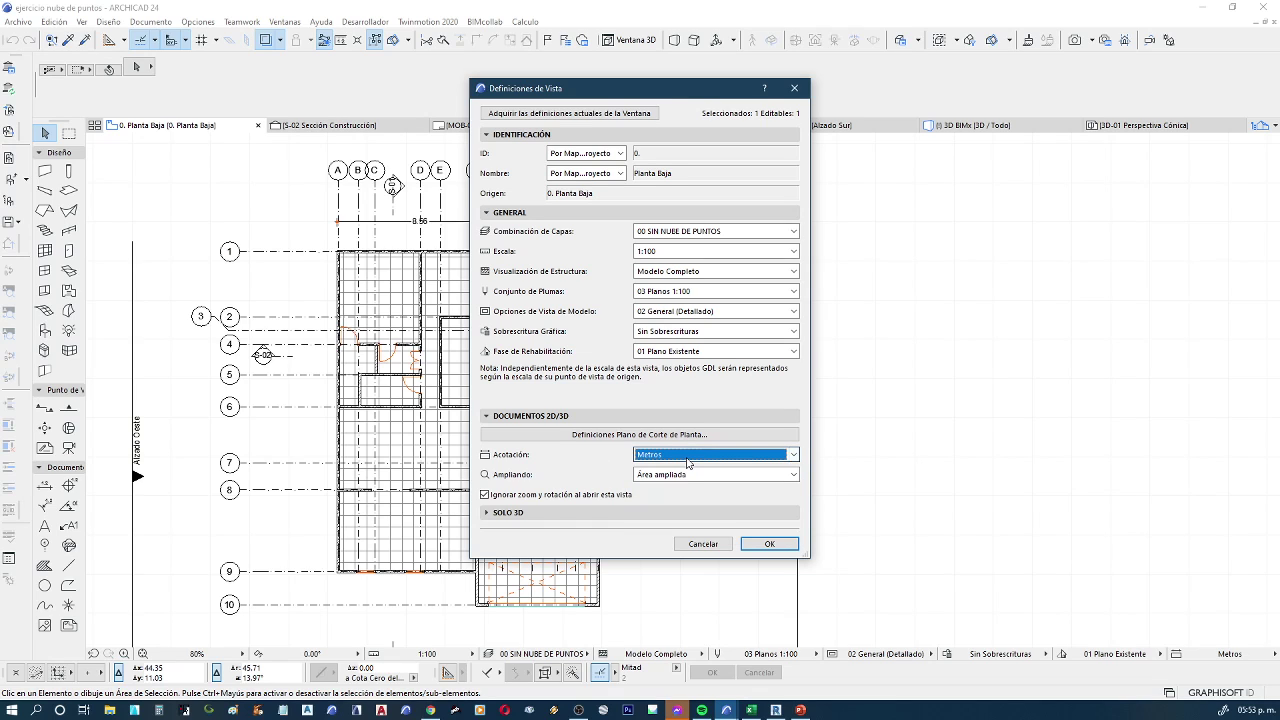
pyautogui.click(688, 460)
pyautogui.click(680, 457)
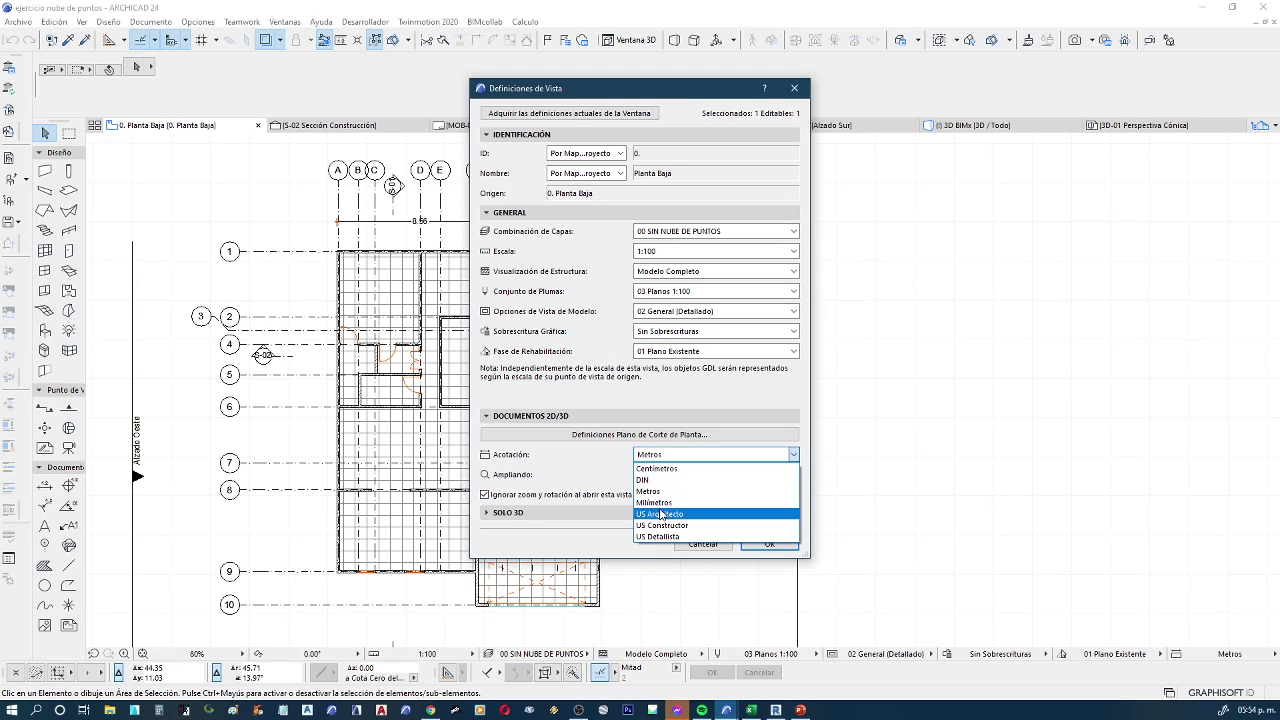
pyautogui.click(670, 491)
pyautogui.click(762, 547)
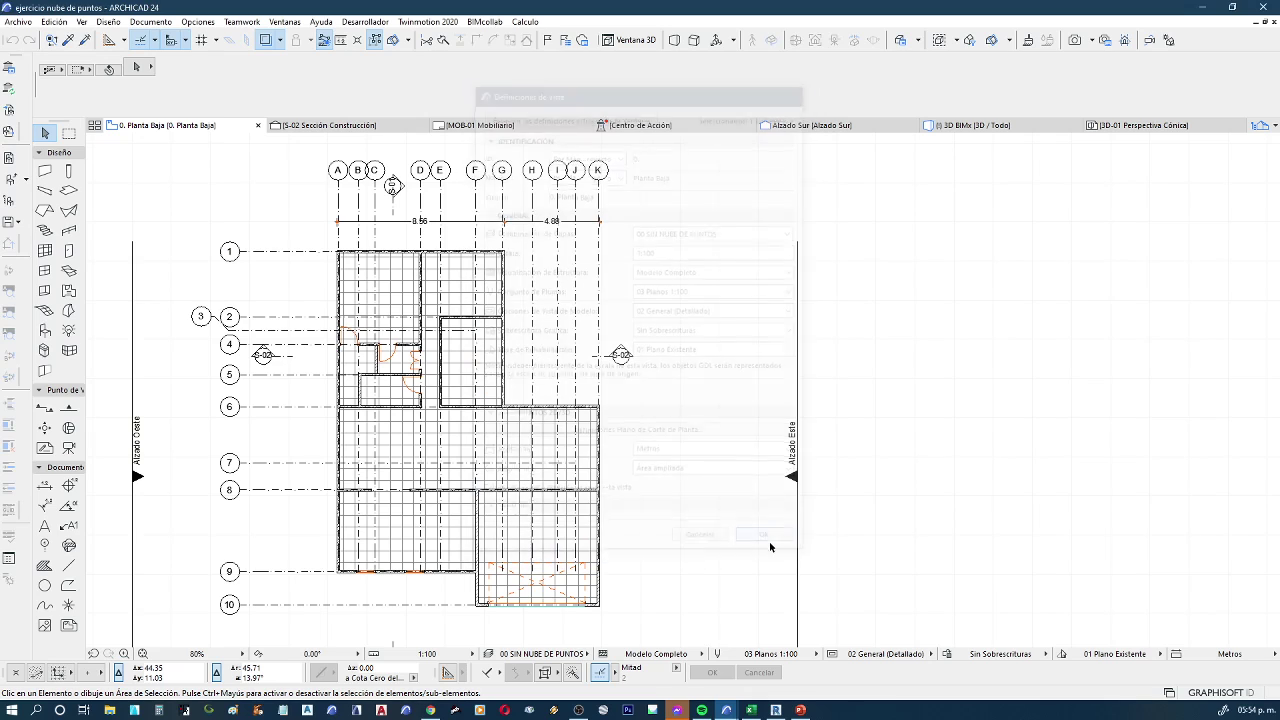
pyautogui.click(1276, 128)
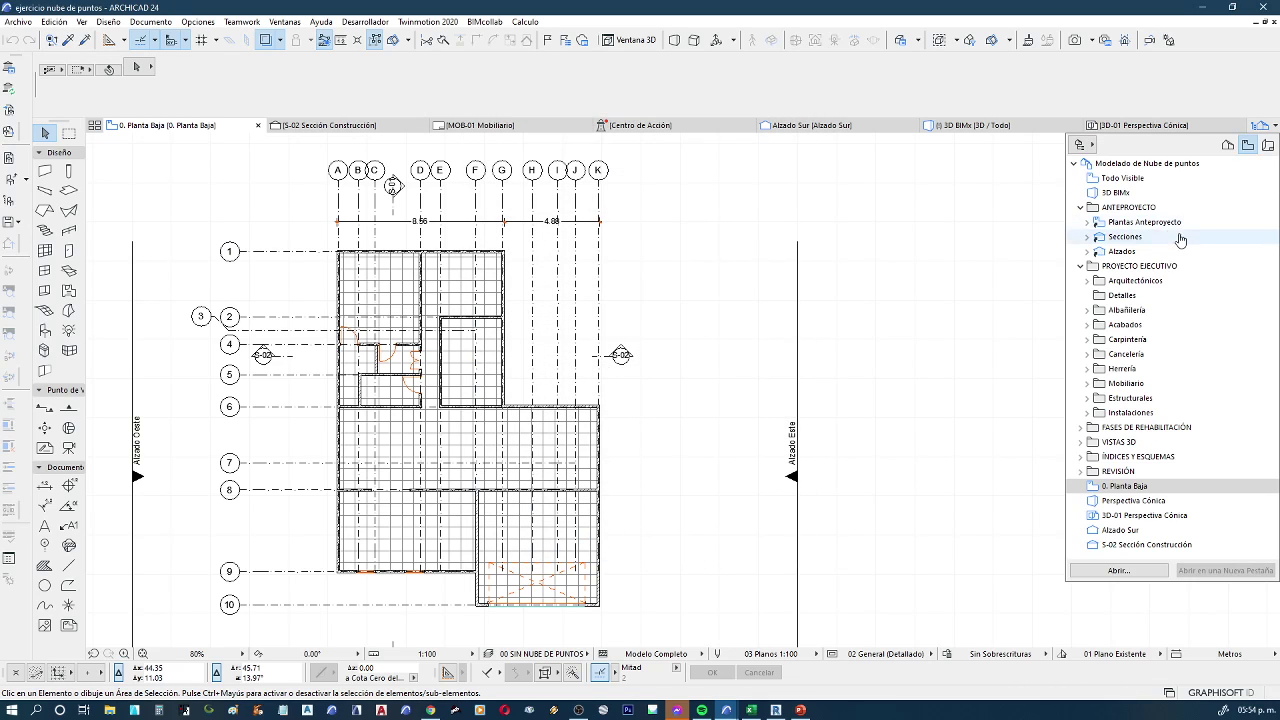
pyautogui.click(1266, 146)
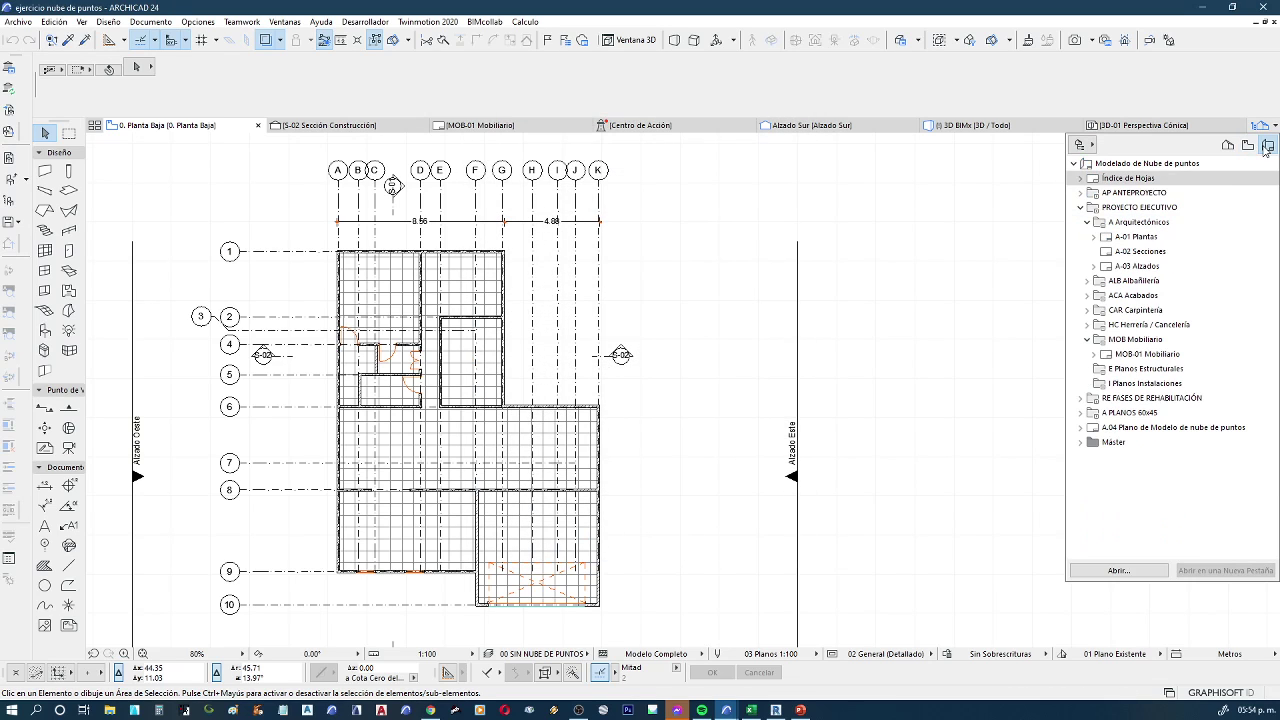
pyautogui.click(1156, 428)
pyautogui.doubleClick(1156, 428)
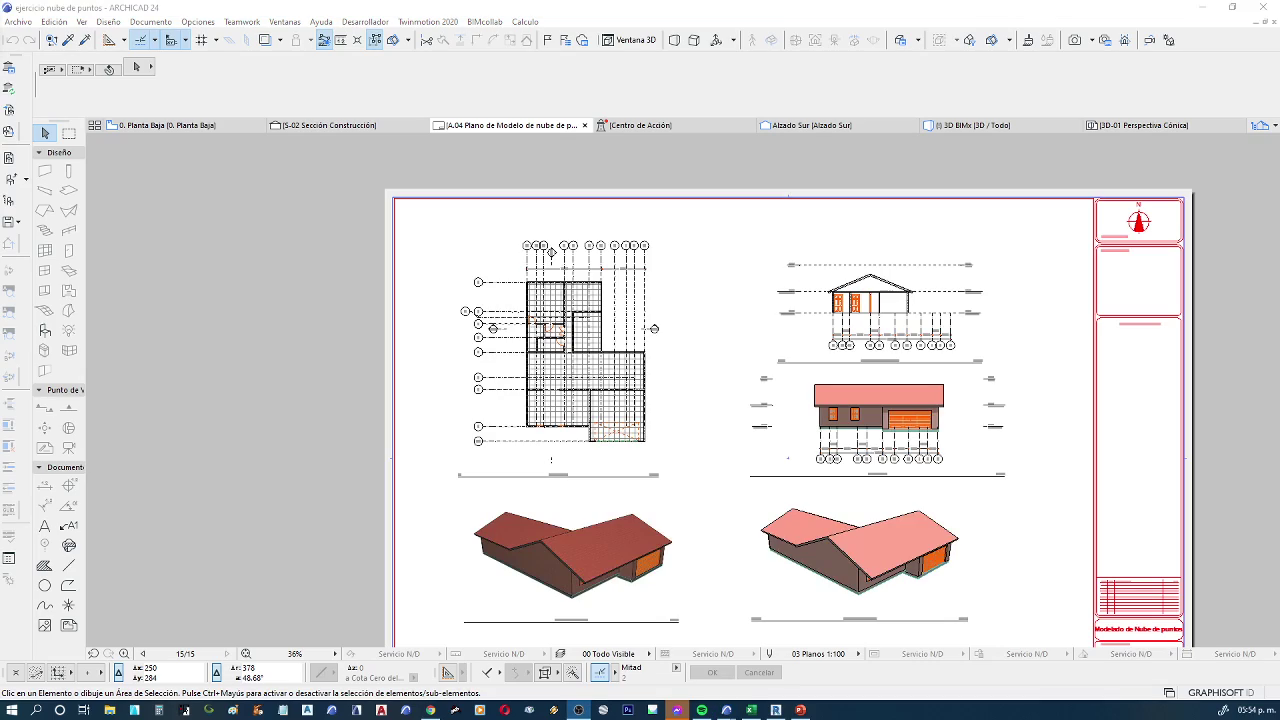
pyautogui.scroll(3, 614, 369)
pyautogui.scroll(3, 614, 369)
pyautogui.scroll(3, 614, 369)
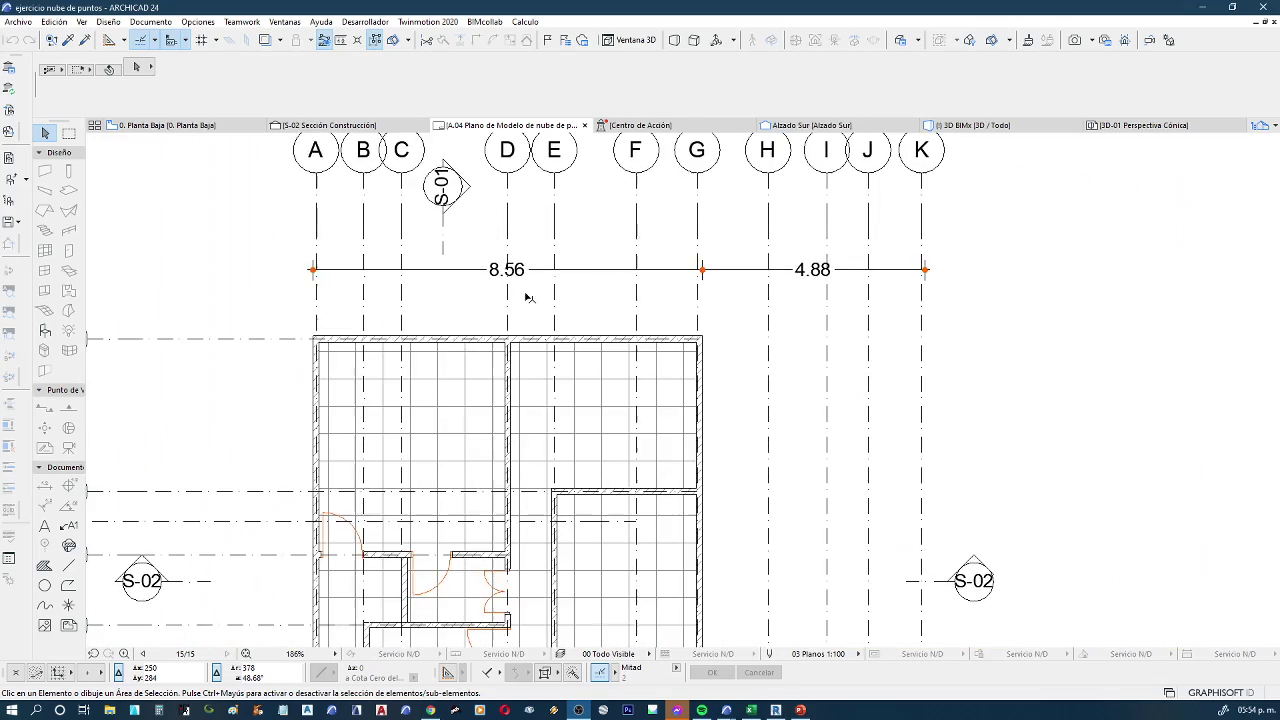
pyautogui.moveTo(540, 296); pyautogui.dragTo(440, 315, button='middle')
pyautogui.scroll(-1, 440, 315)
pyautogui.scroll(-1, 440, 315)
pyautogui.scroll(-1, 503, 297)
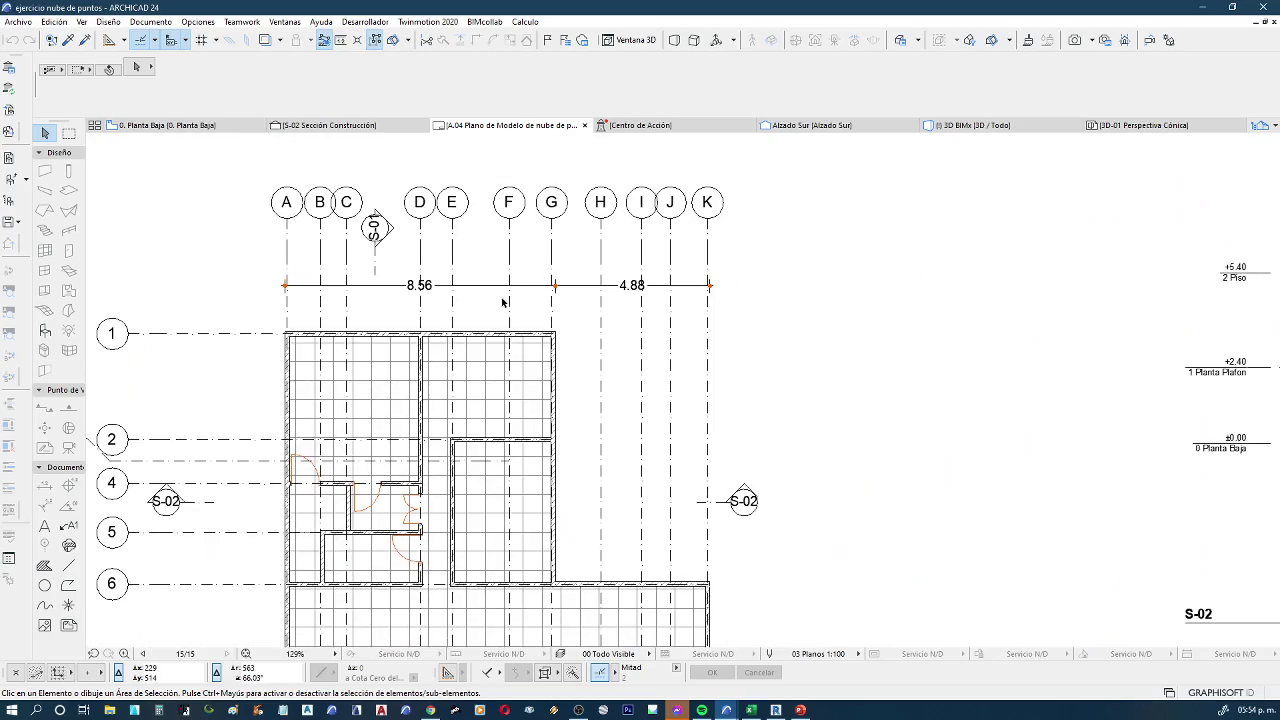
pyautogui.scroll(-2, 533, 290)
pyautogui.moveTo(536, 296); pyautogui.dragTo(522, 300, button='middle')
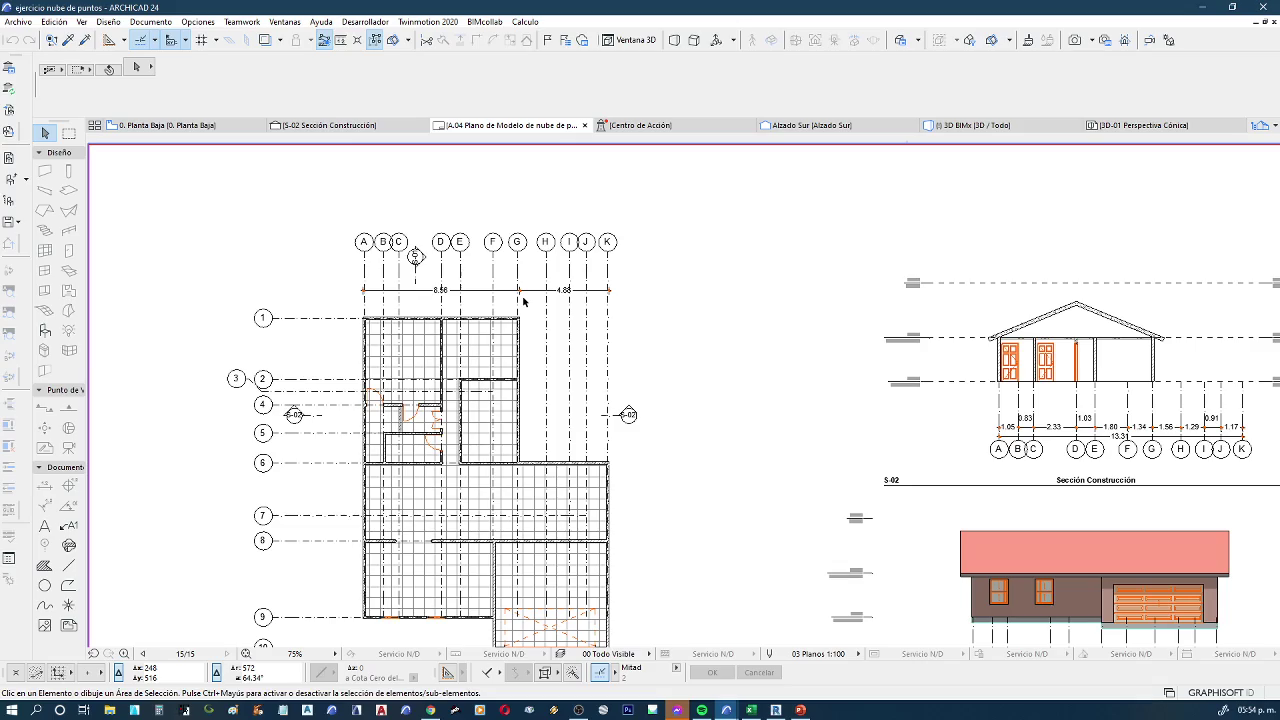
pyautogui.scroll(-5, 522, 300)
pyautogui.moveTo(586, 237); pyautogui.dragTo(486, 237, button='middle')
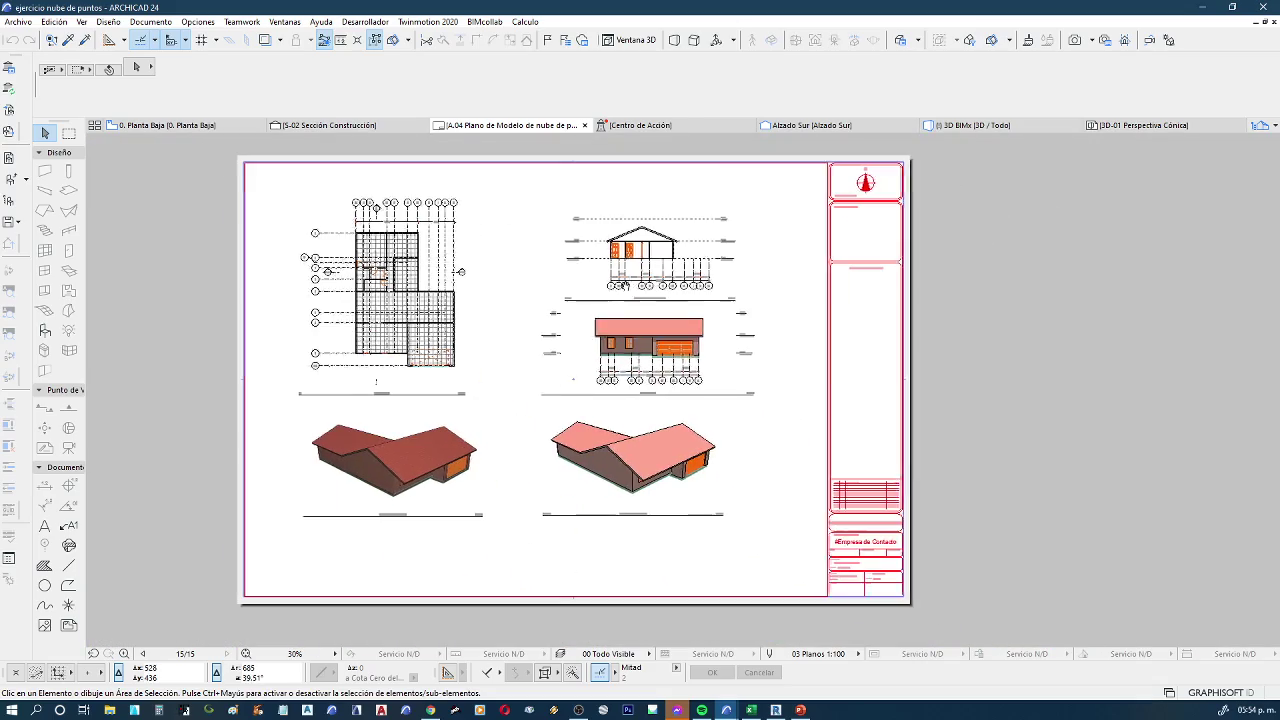
pyautogui.scroll(3, 422, 285)
pyautogui.scroll(2, 422, 285)
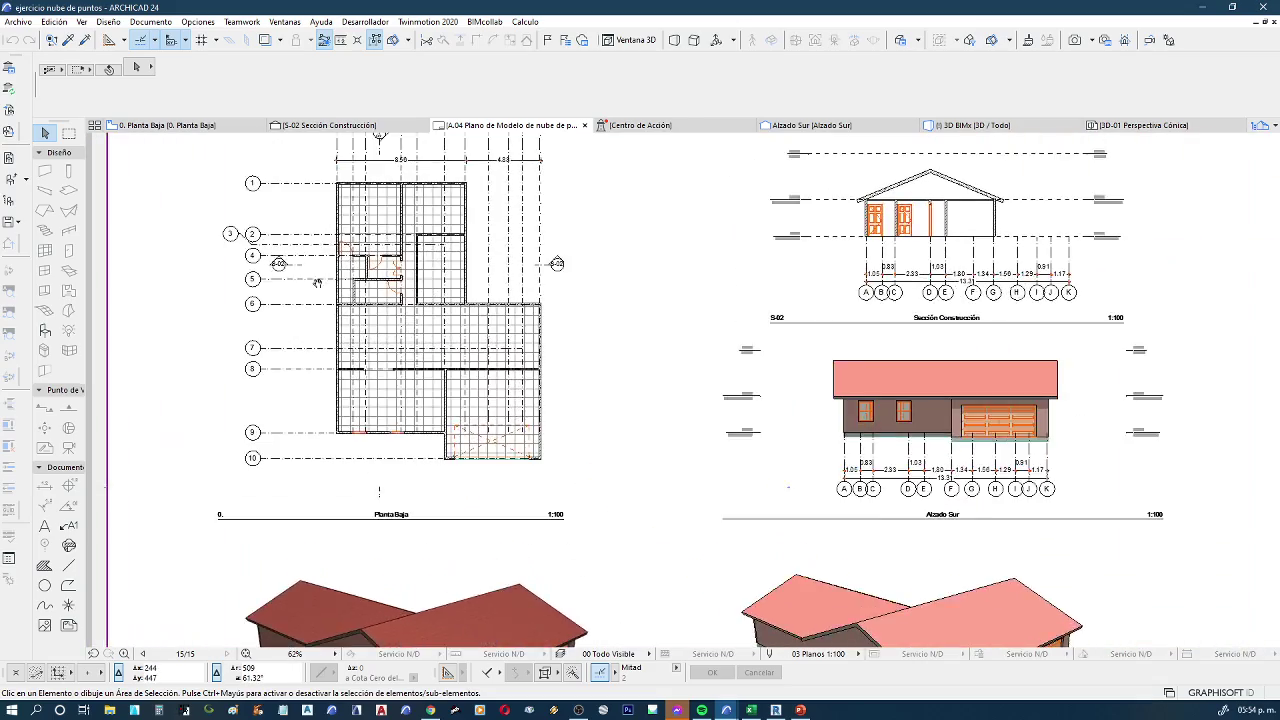
pyautogui.moveTo(362, 192)
pyautogui.mouseDown(button='middle')
pyautogui.moveTo(462, 258)
pyautogui.moveTo(432, 262)
pyautogui.mouseUp(button='middle')
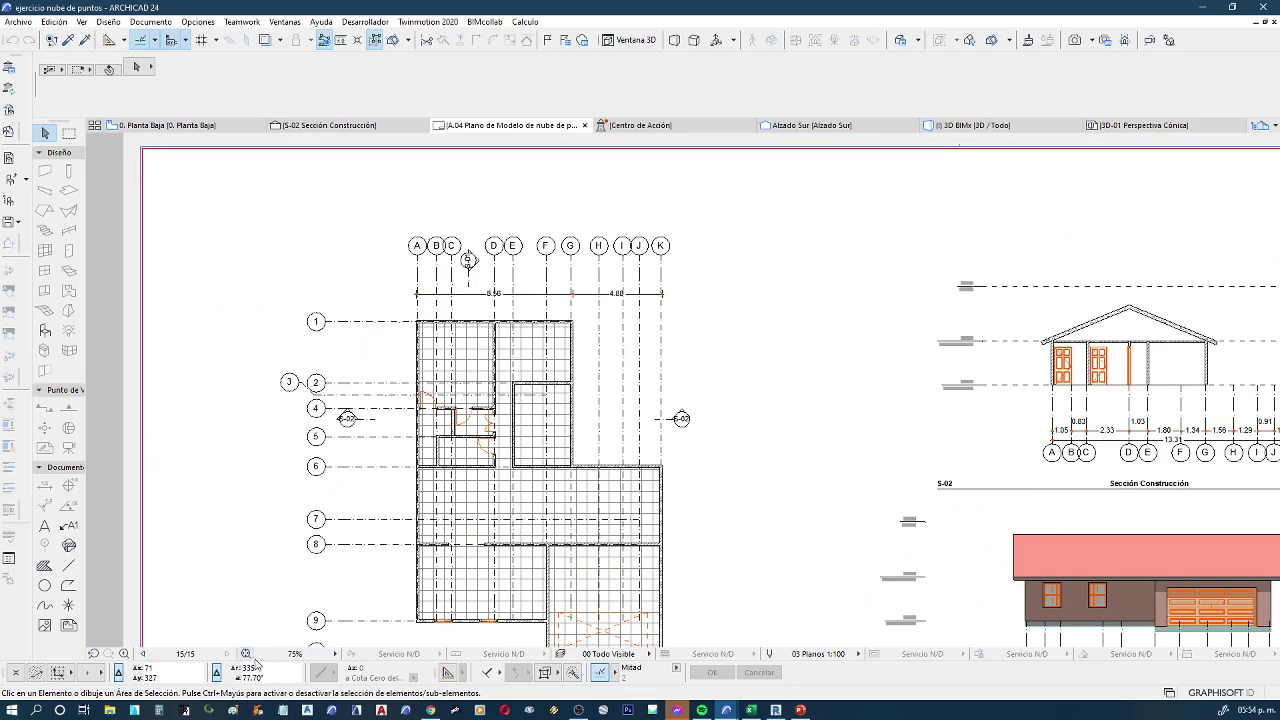
pyautogui.moveTo(410, 195); pyautogui.dragTo(392, 205, button='middle')
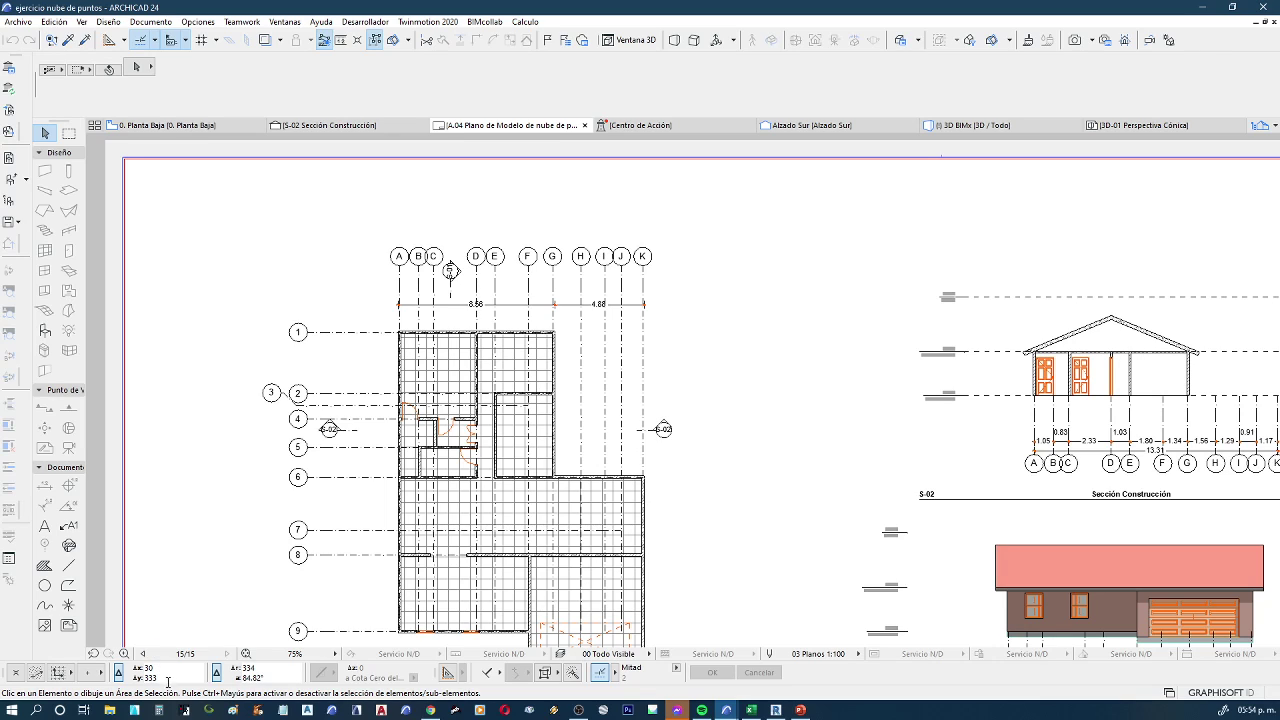
pyautogui.scroll(-3, 434, 194)
pyautogui.scroll(-1, 586, 237)
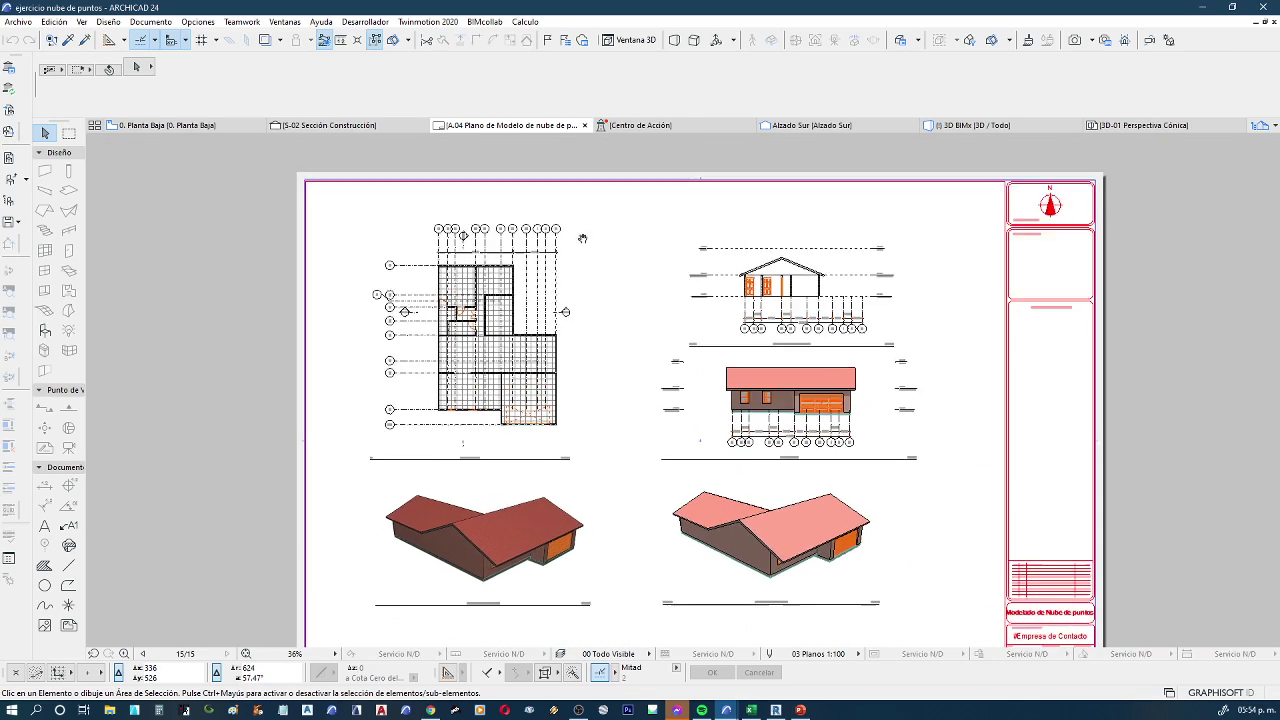
pyautogui.scroll(-2, 541, 230)
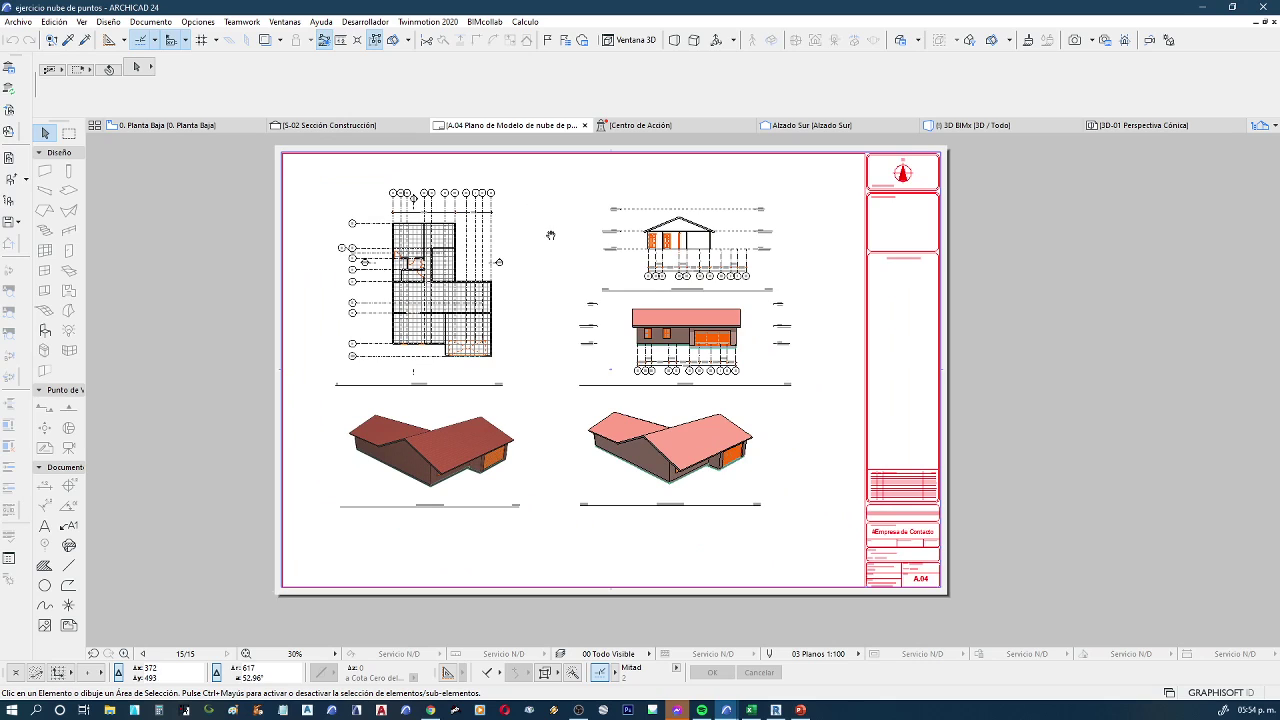
pyautogui.scroll(1, 556, 236)
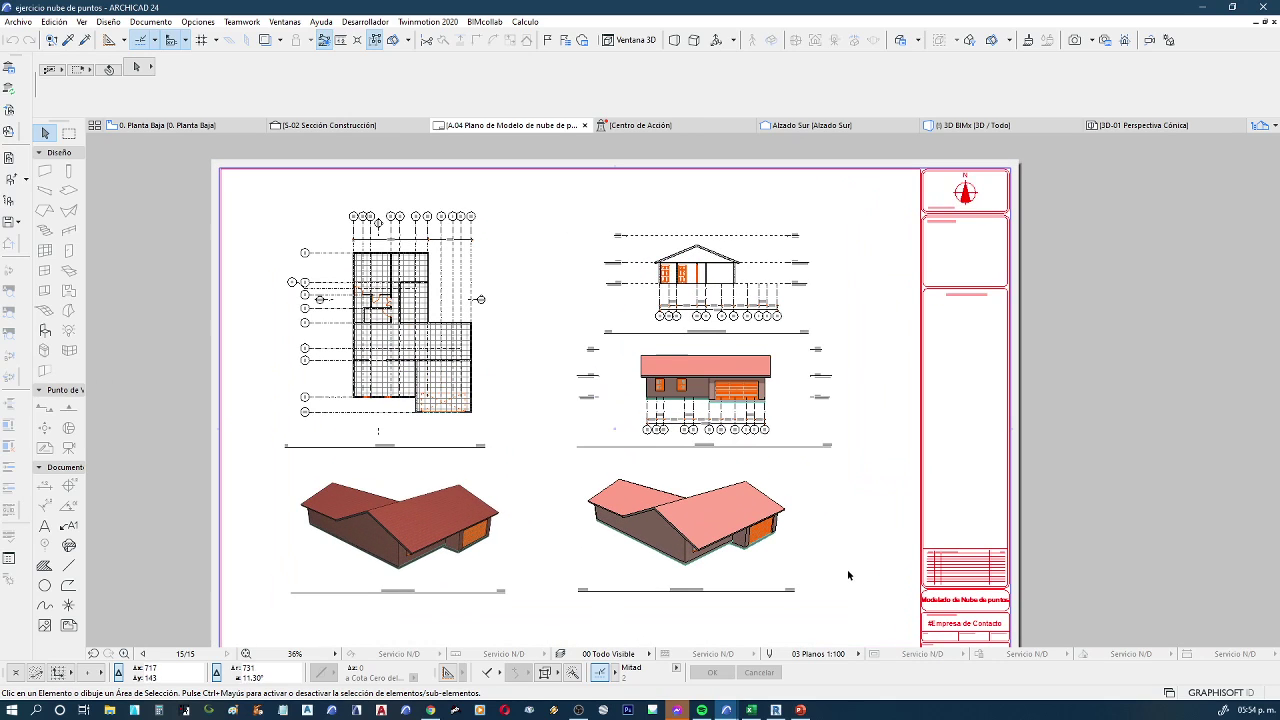
# View Revit sheet A101 (plan, south elevation, 3D view), then return to ARCHICAD
pyautogui.click(778, 708)
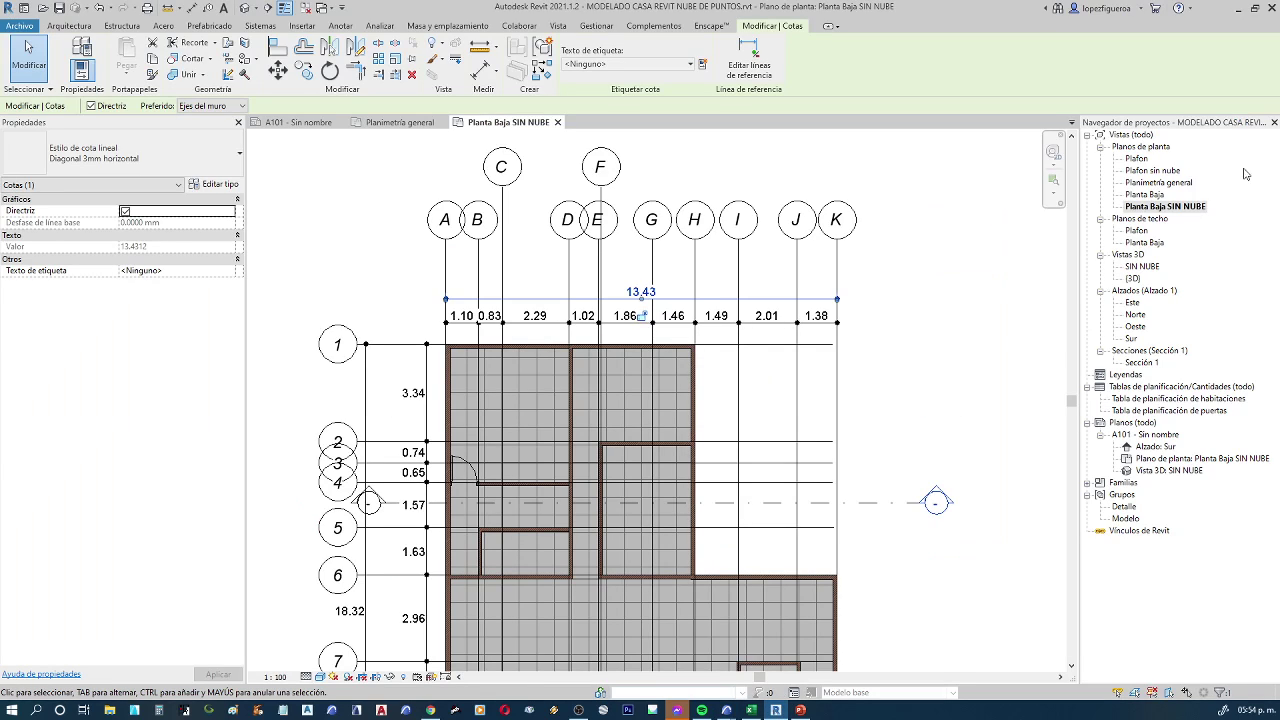
pyautogui.doubleClick(1168, 437)
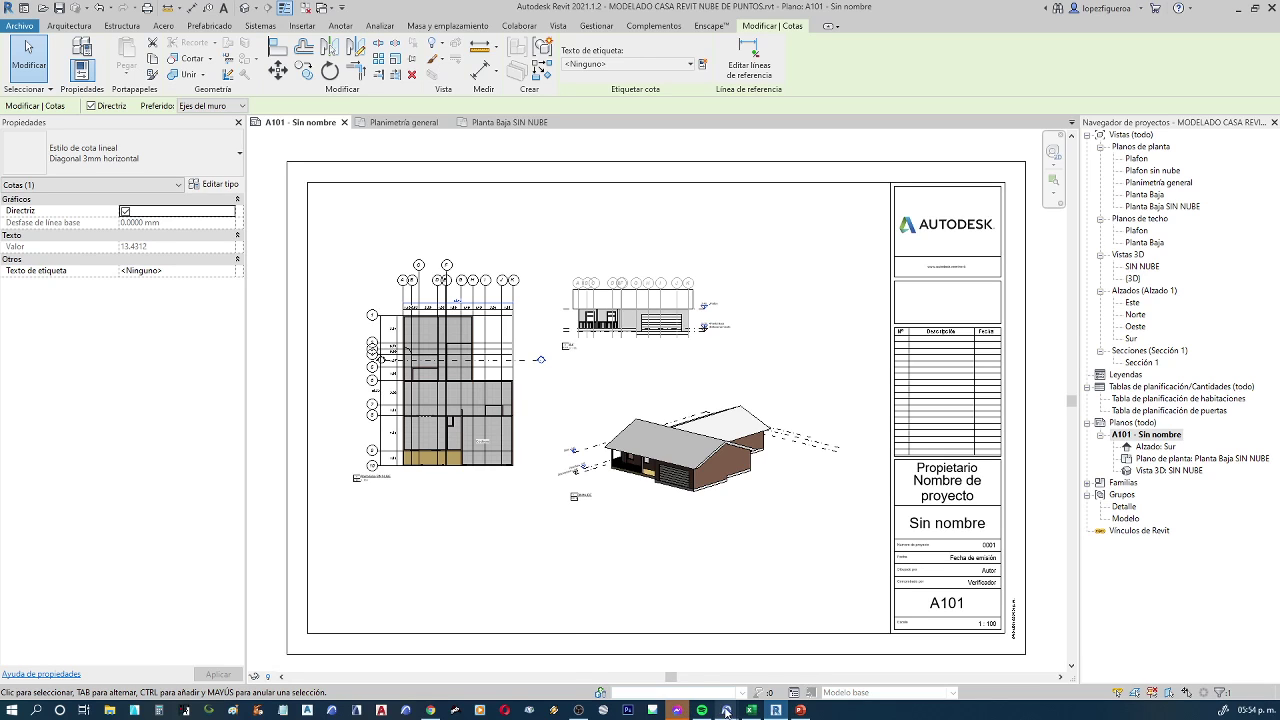
pyautogui.moveTo(726, 710)
pyautogui.click(771, 681)
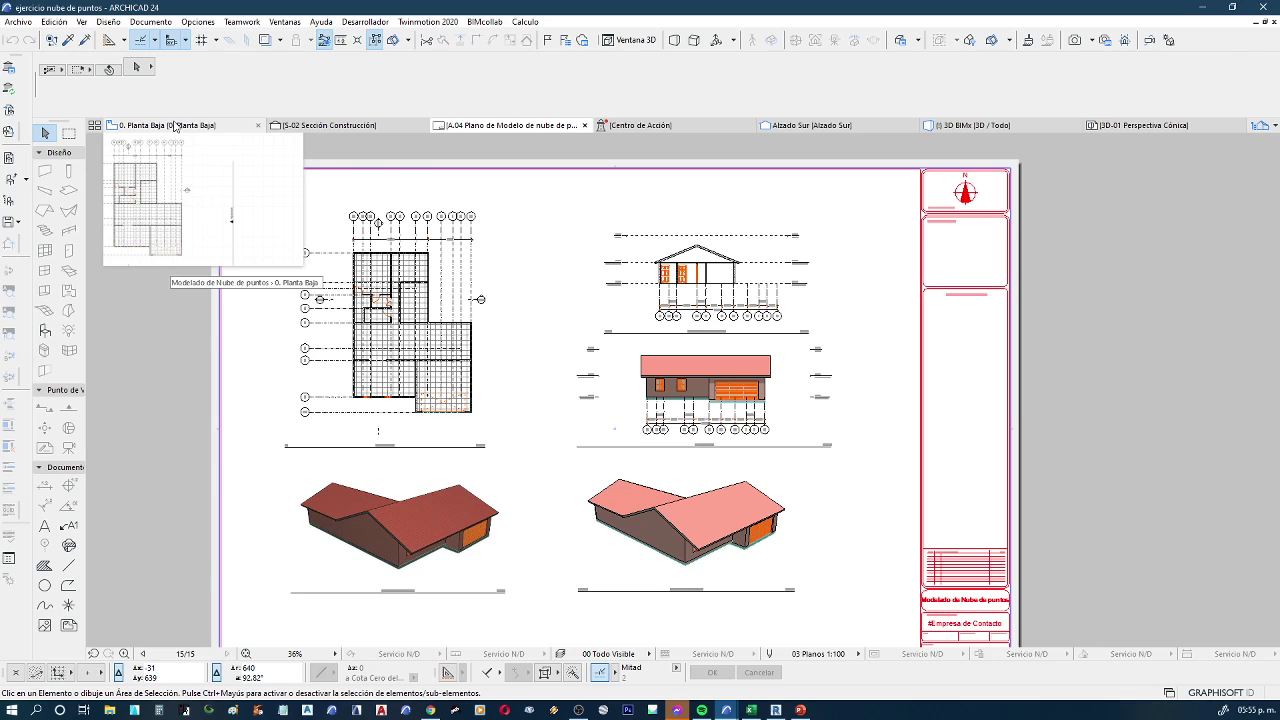
# Zoom into the 0. Planta Baja plan and inspect its 8.56 / 4.88 dimension chain
pyautogui.click(175, 125)
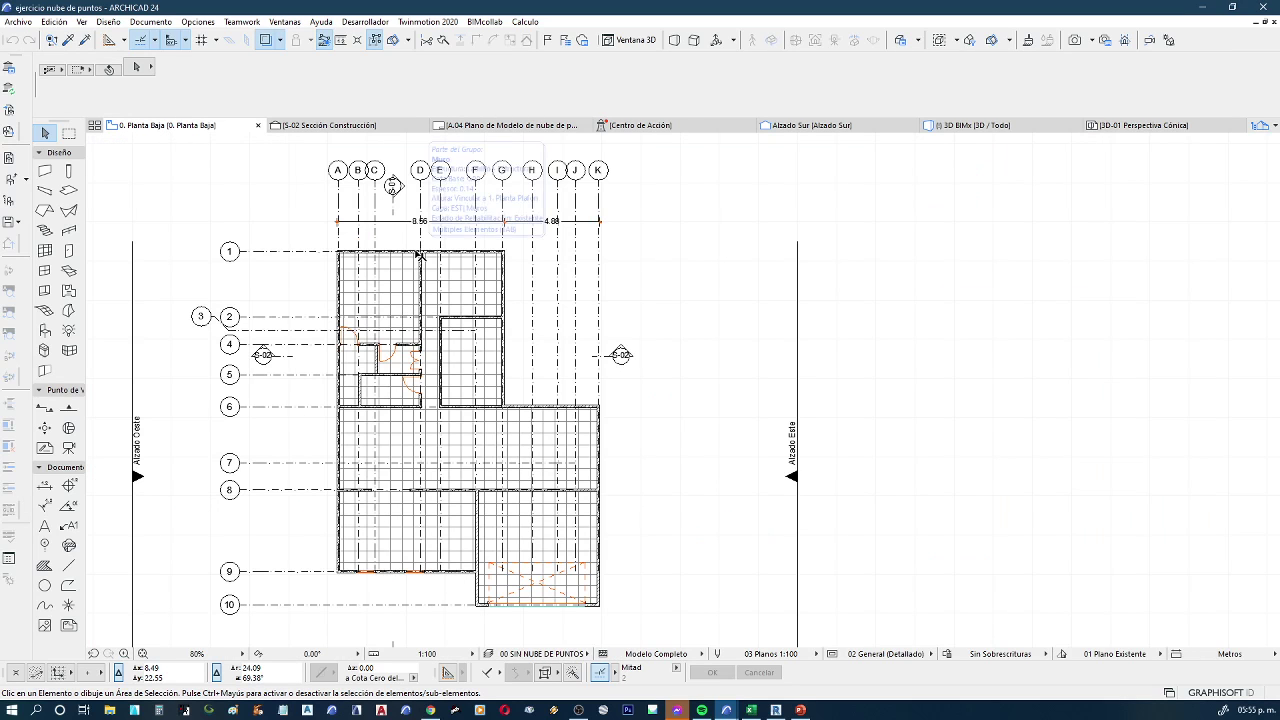
pyautogui.scroll(1, 365, 248)
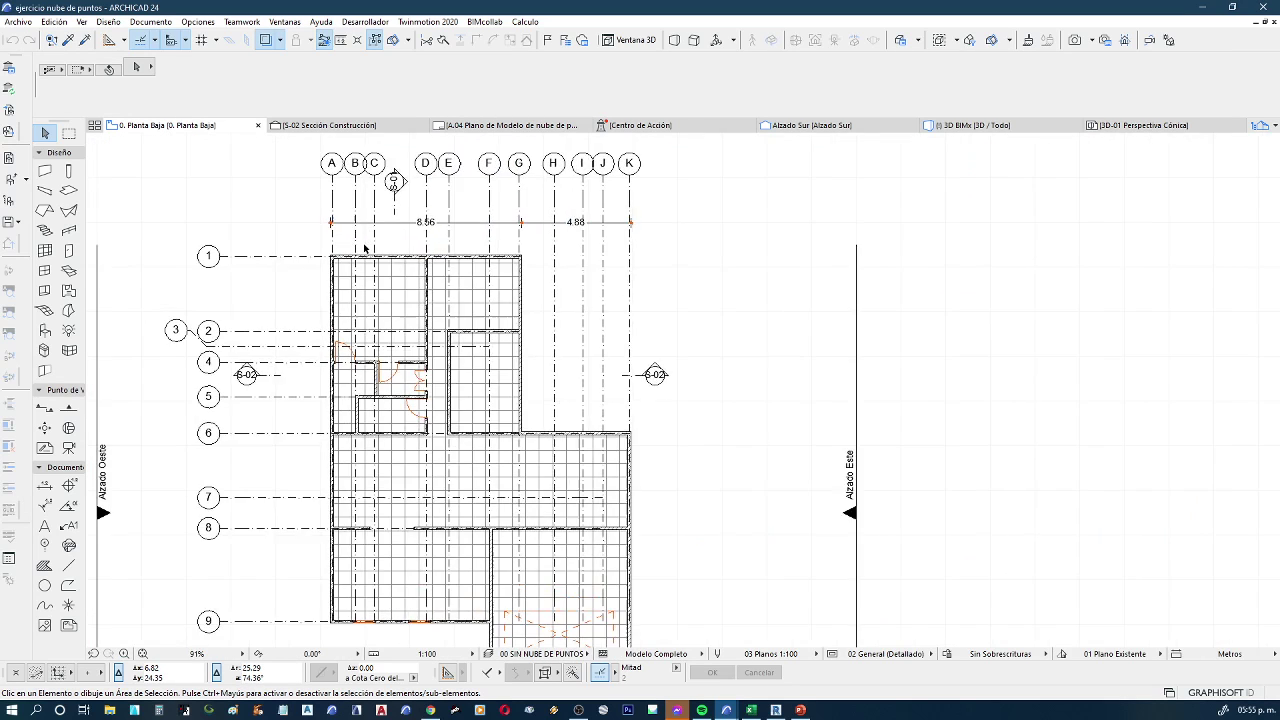
pyautogui.scroll(3, 365, 248)
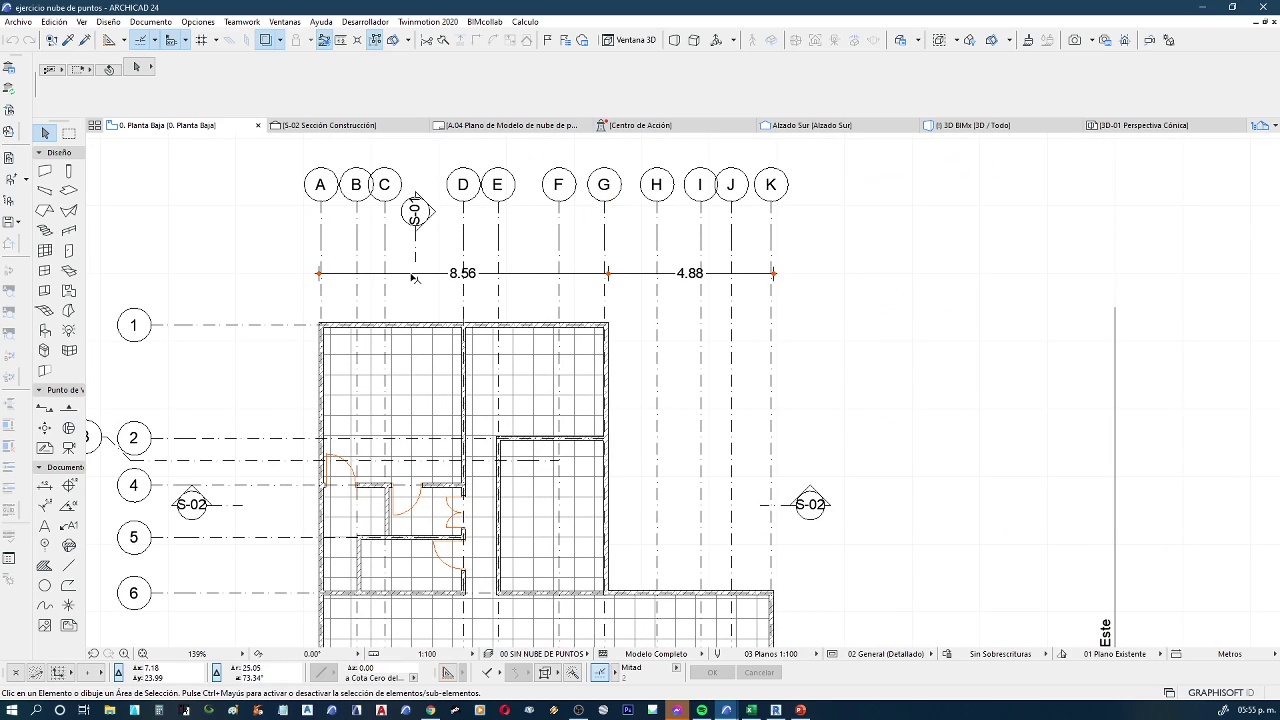
pyautogui.click(435, 298)
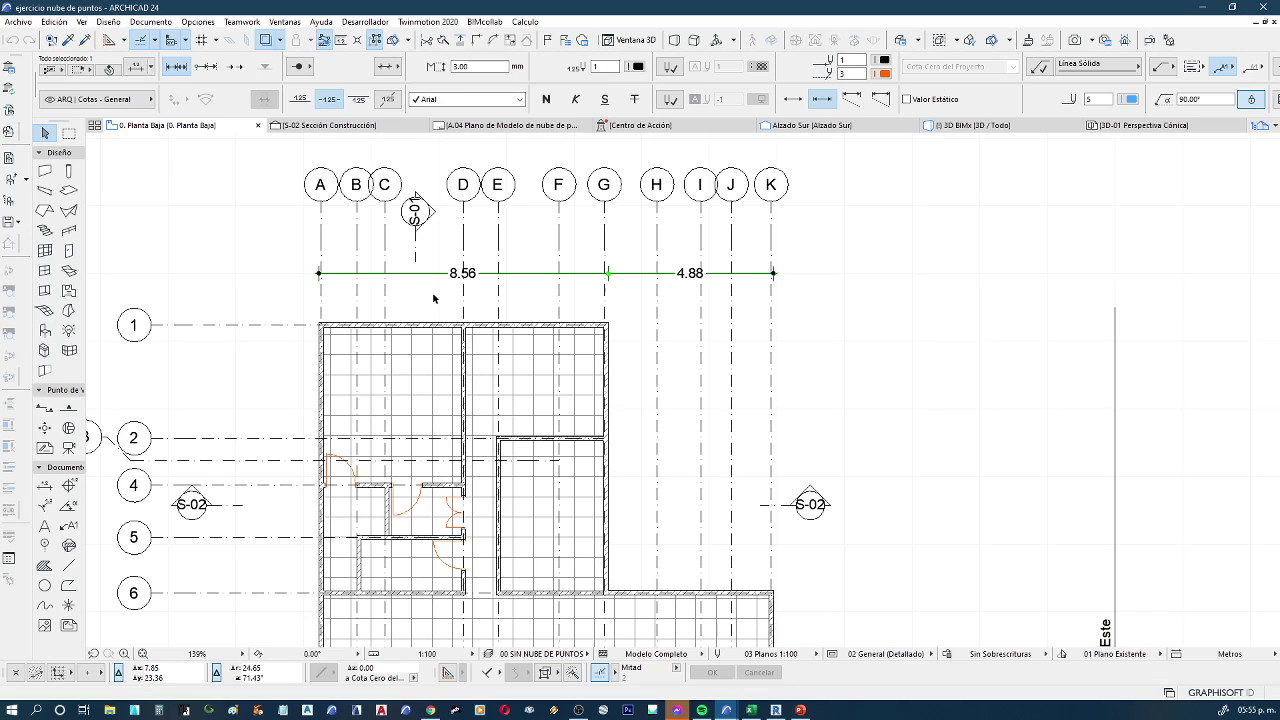
pyautogui.press('Escape')
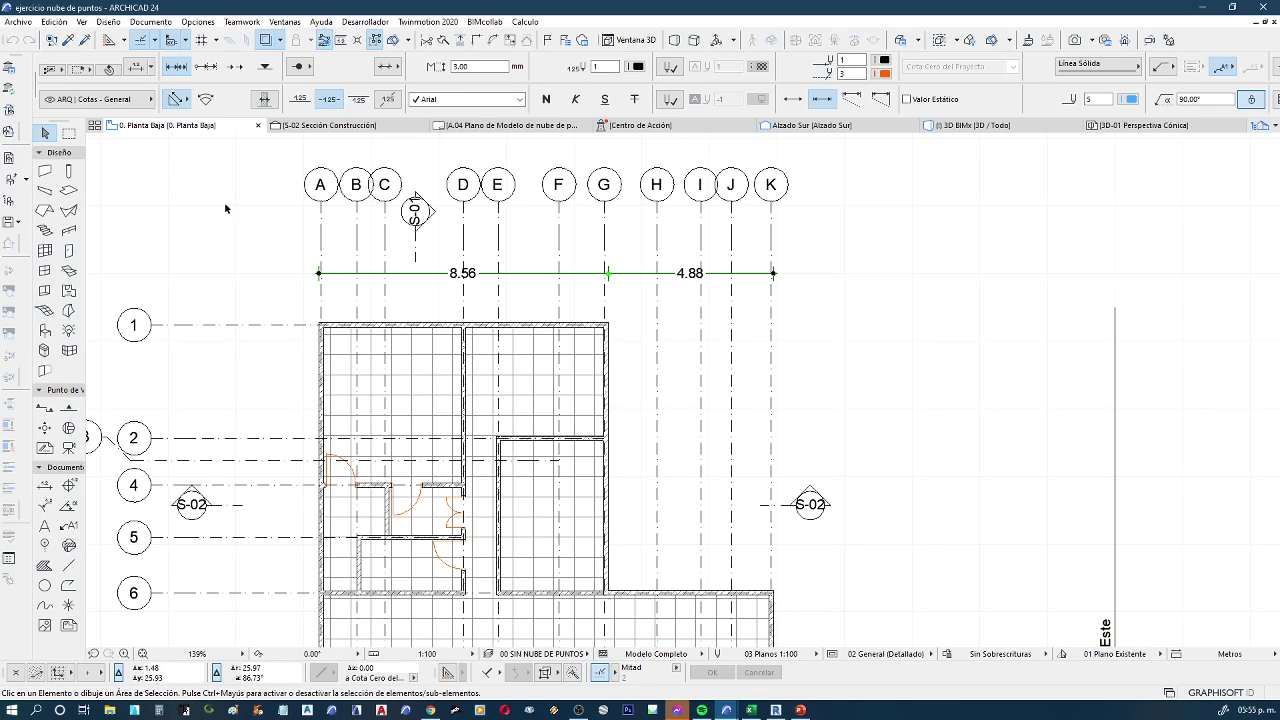
pyautogui.click(197, 21)
pyautogui.moveTo(242, 180)
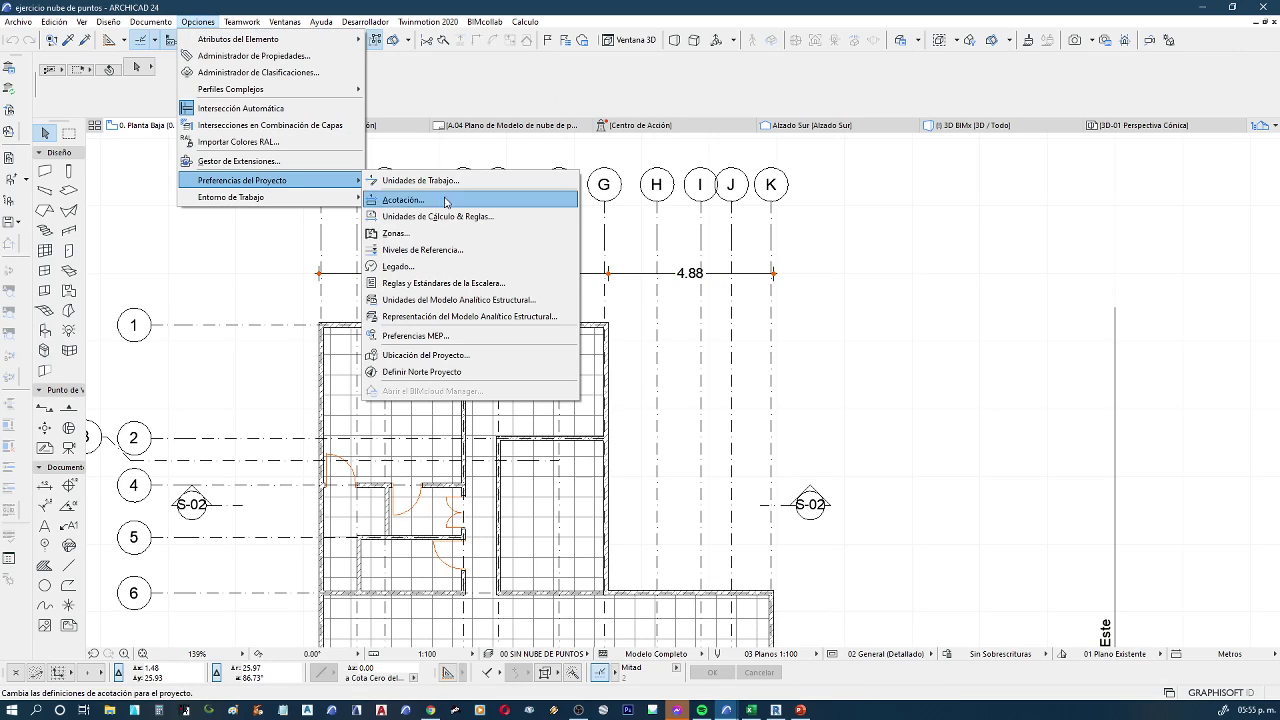
# Confirm Unidades de Trabajo keep length in metros with 2 decimals, cancel, and return to Revit's A101
pyautogui.click(440, 182)
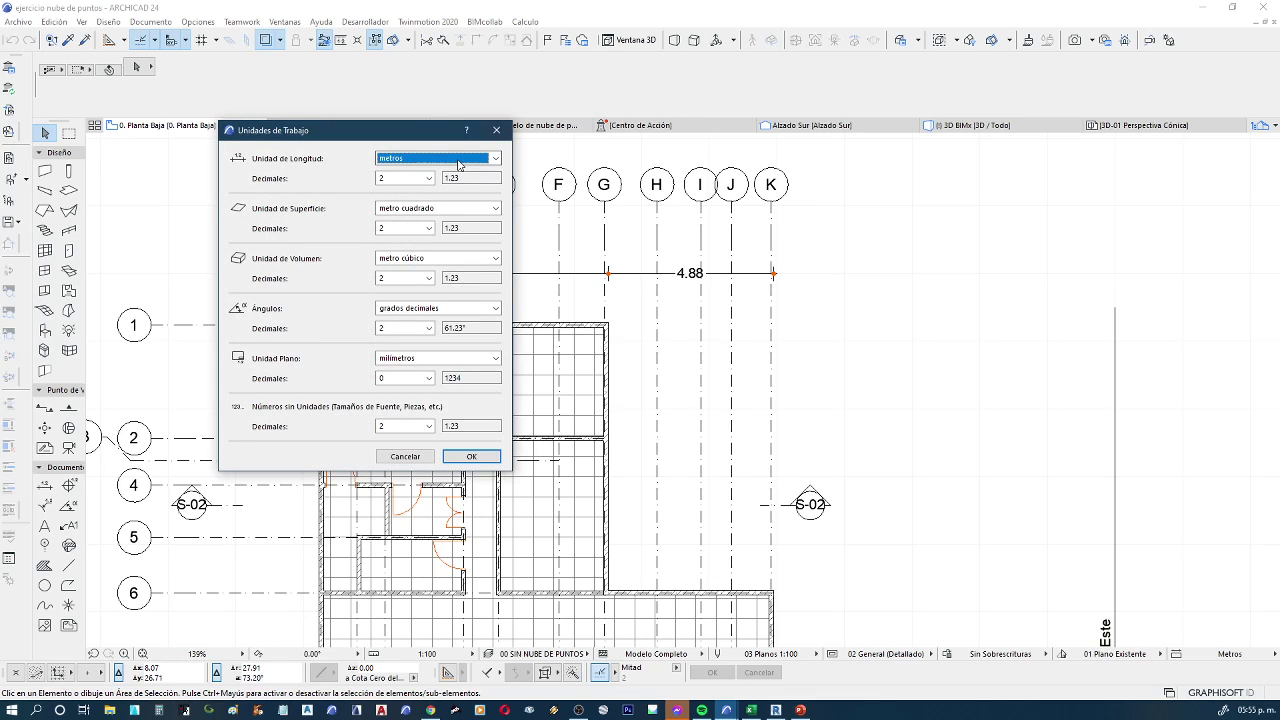
pyautogui.click(458, 160)
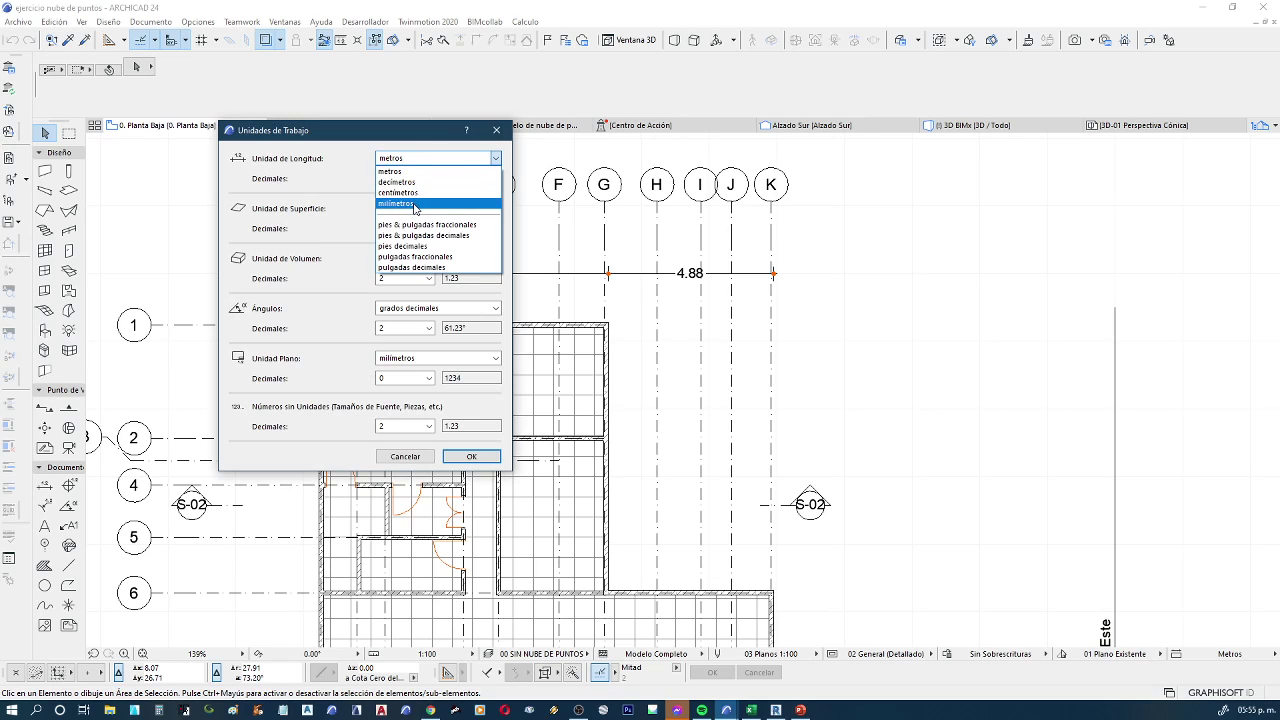
pyautogui.click(395, 171)
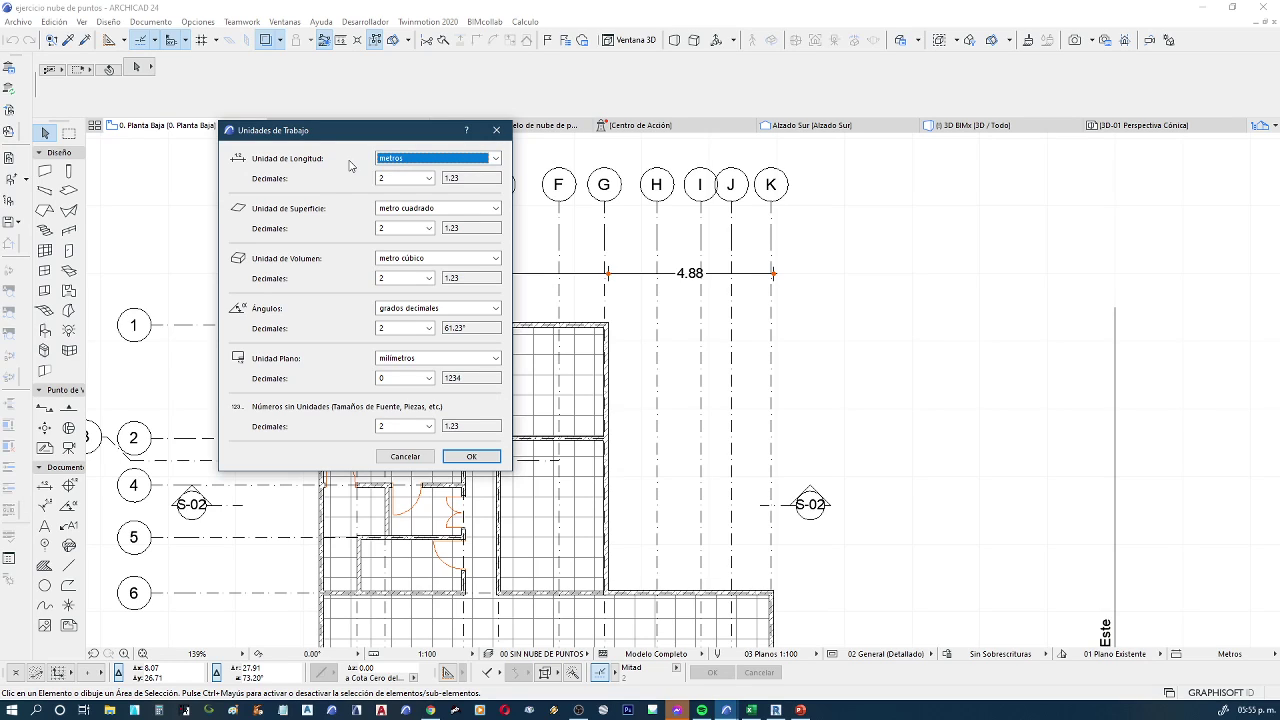
pyautogui.click(405, 456)
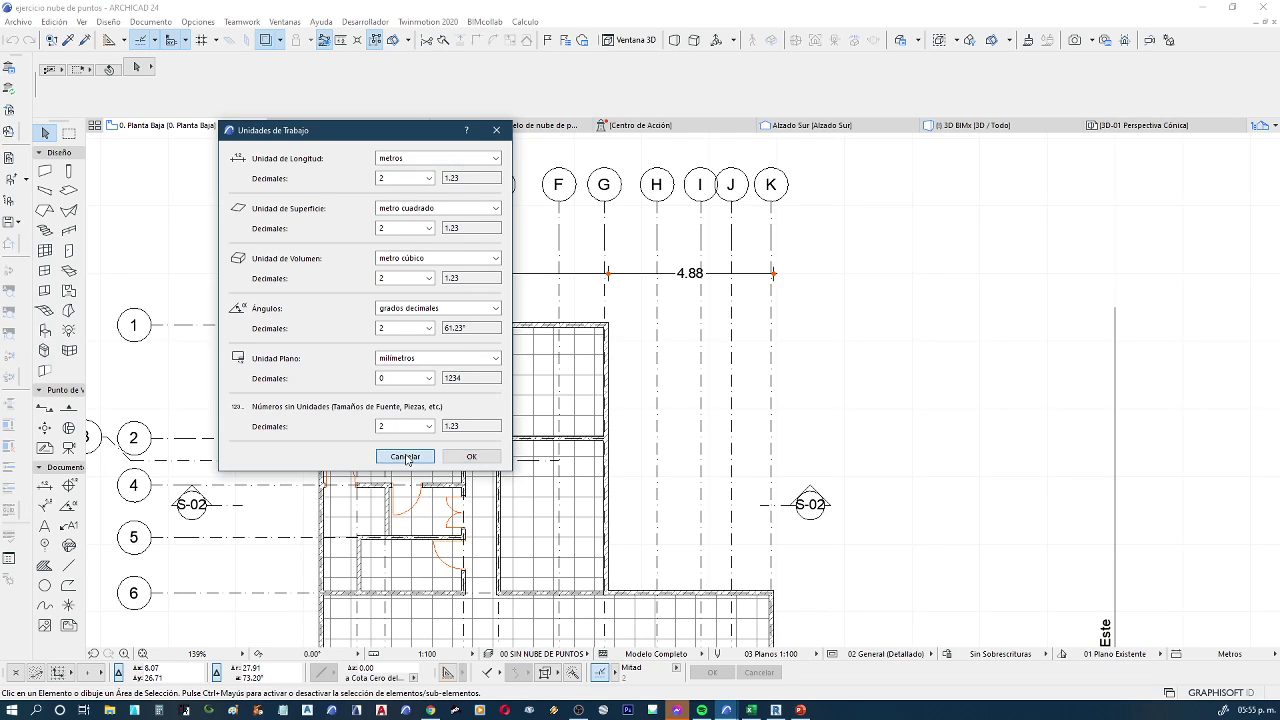
pyautogui.click(776, 710)
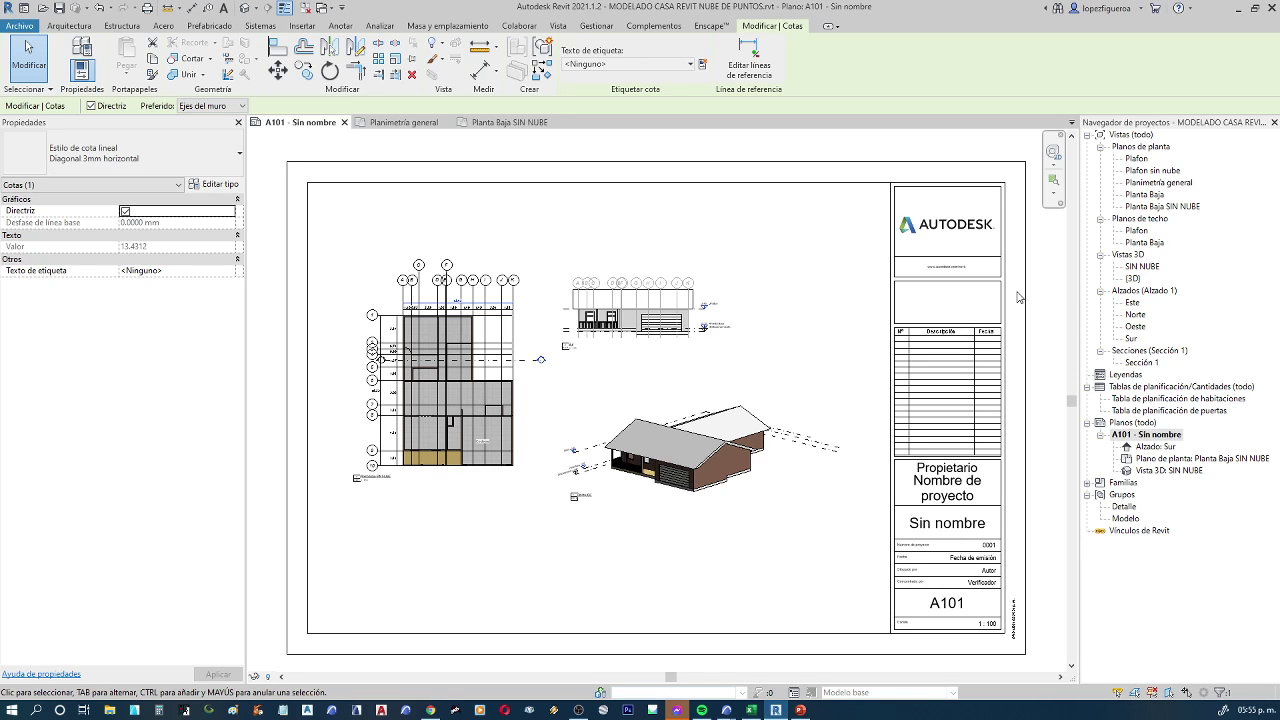
pyautogui.scroll(3, 452, 302)
pyautogui.scroll(2, 452, 302)
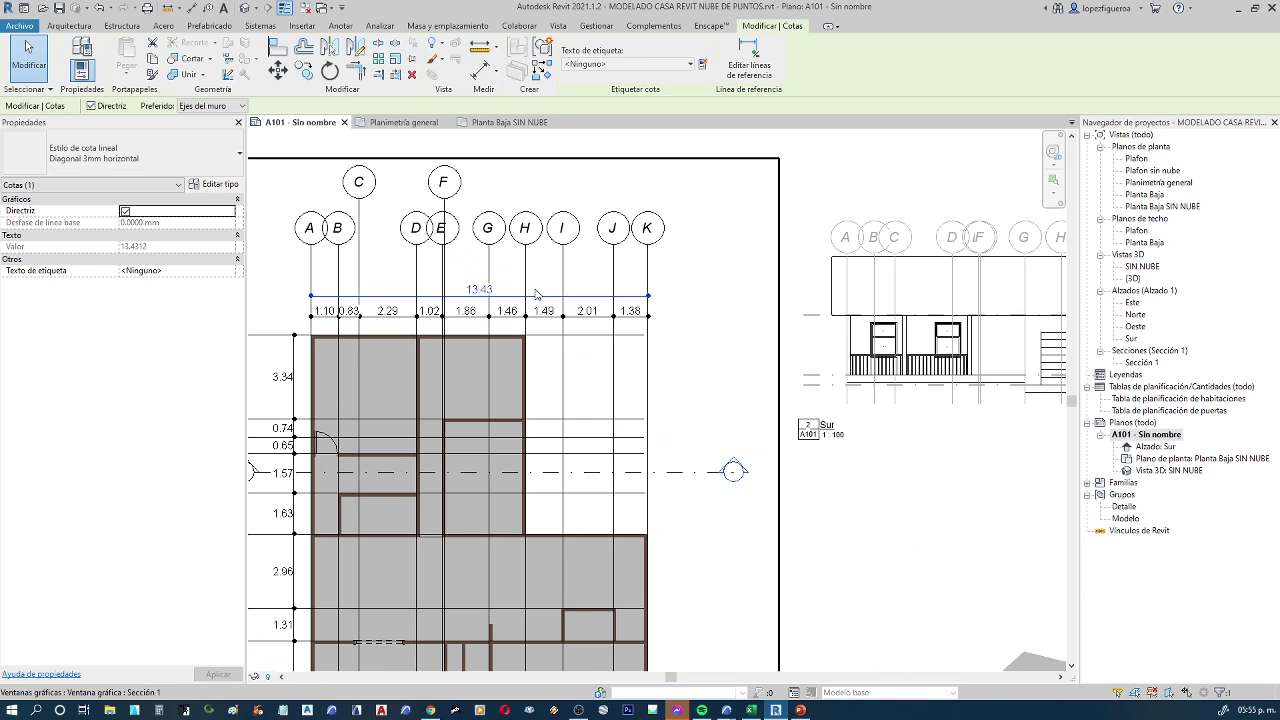
pyautogui.moveTo(464, 341); pyautogui.dragTo(581, 331, button='middle')
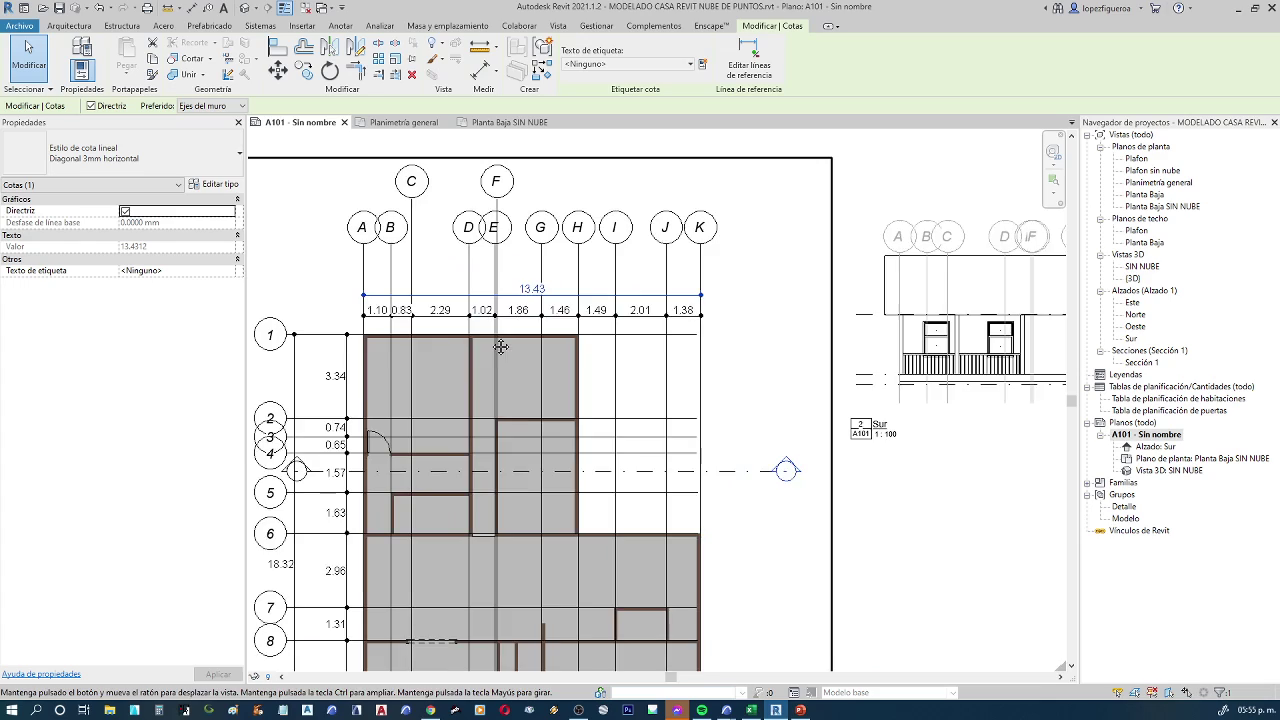
pyautogui.scroll(-1, 581, 331)
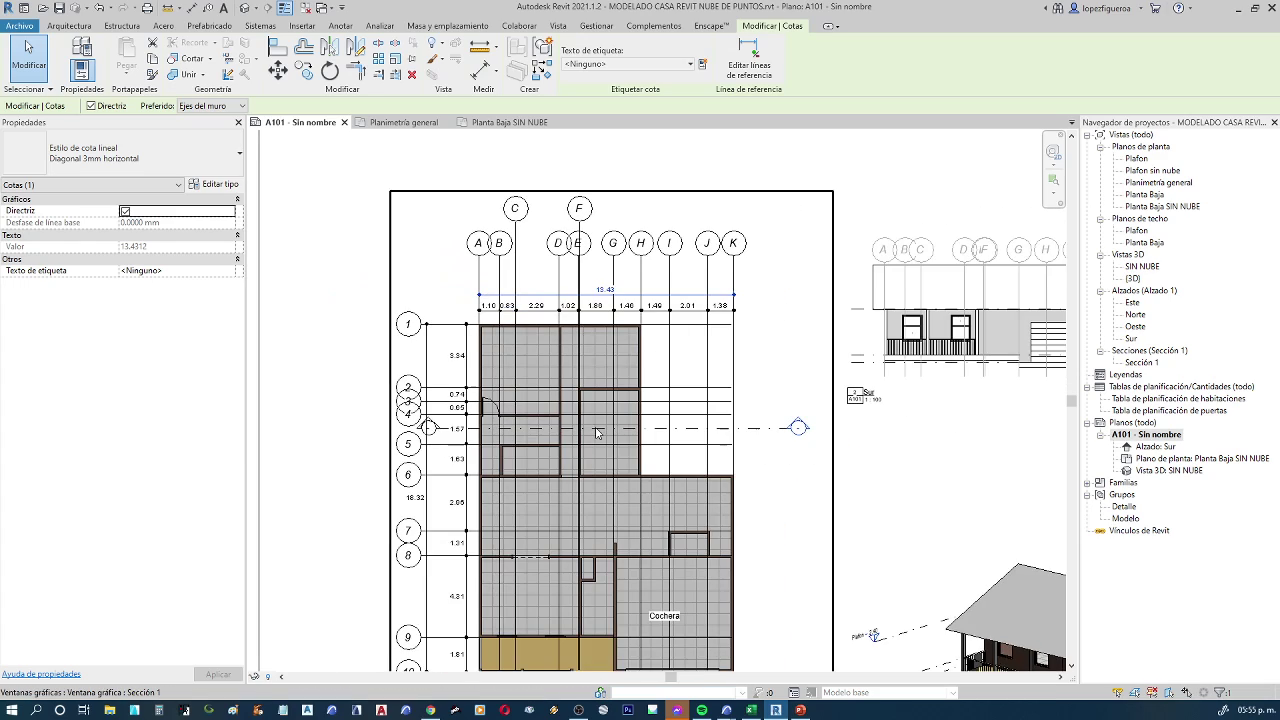
pyautogui.scroll(-1, 493, 385)
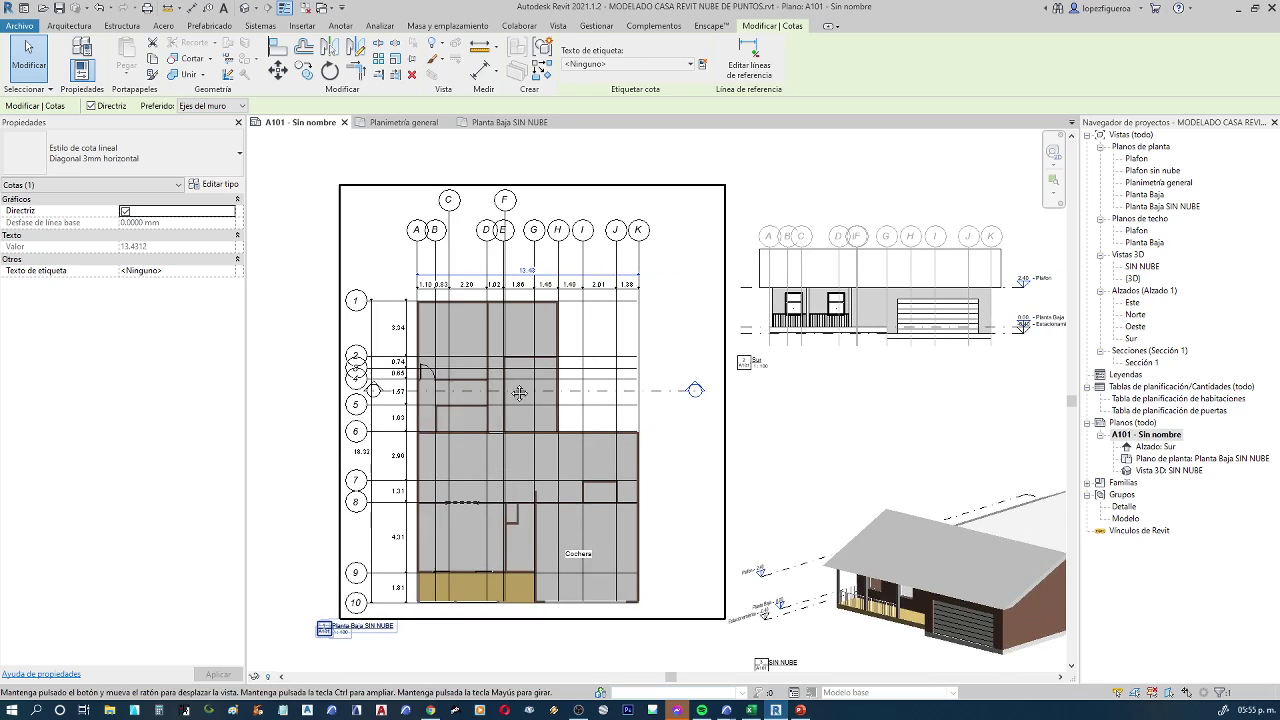